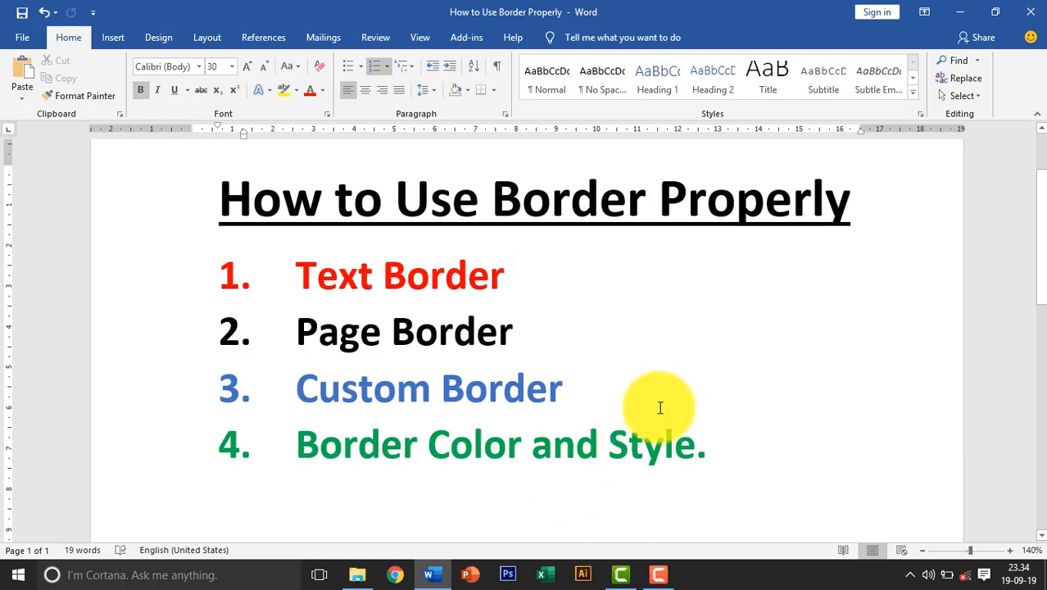
# Create a new blank document and enter the text "How to use Text Border".
pyautogui.hotkey('ctrl', 'n')
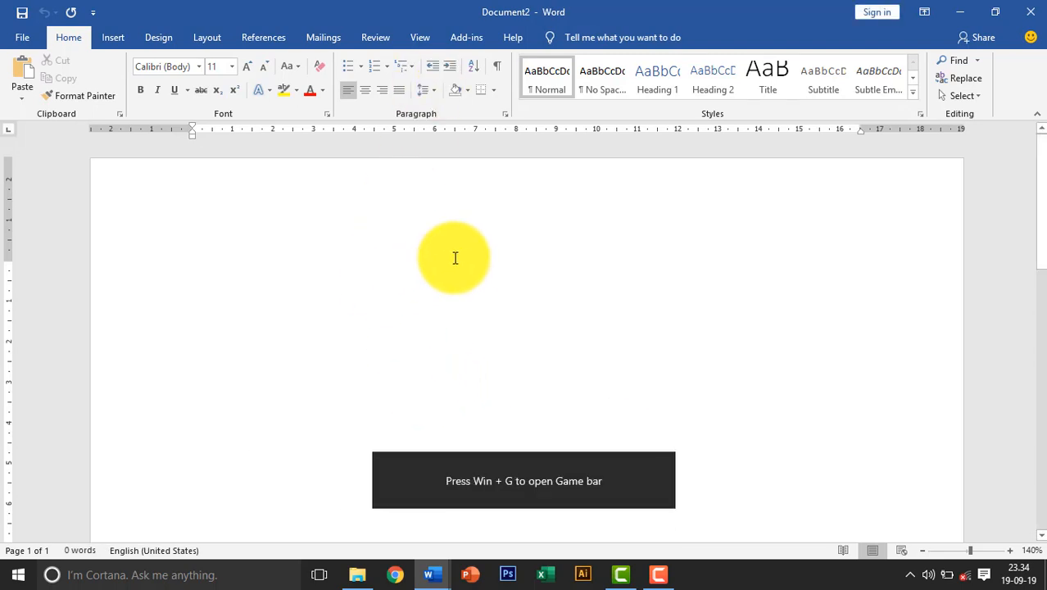
pyautogui.write('How to use Text Border')
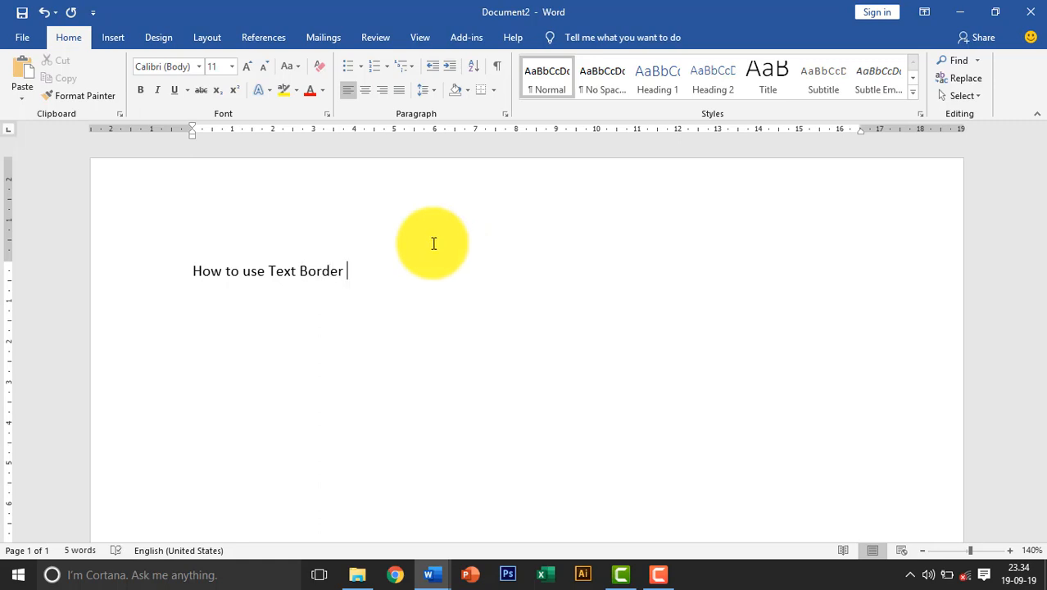
# Begin a Box border for the "How to use Text Border" paragraph using a closely spaced thin-and-thick double line style.
pyautogui.moveTo(366, 271); pyautogui.dragTo(205, 246)
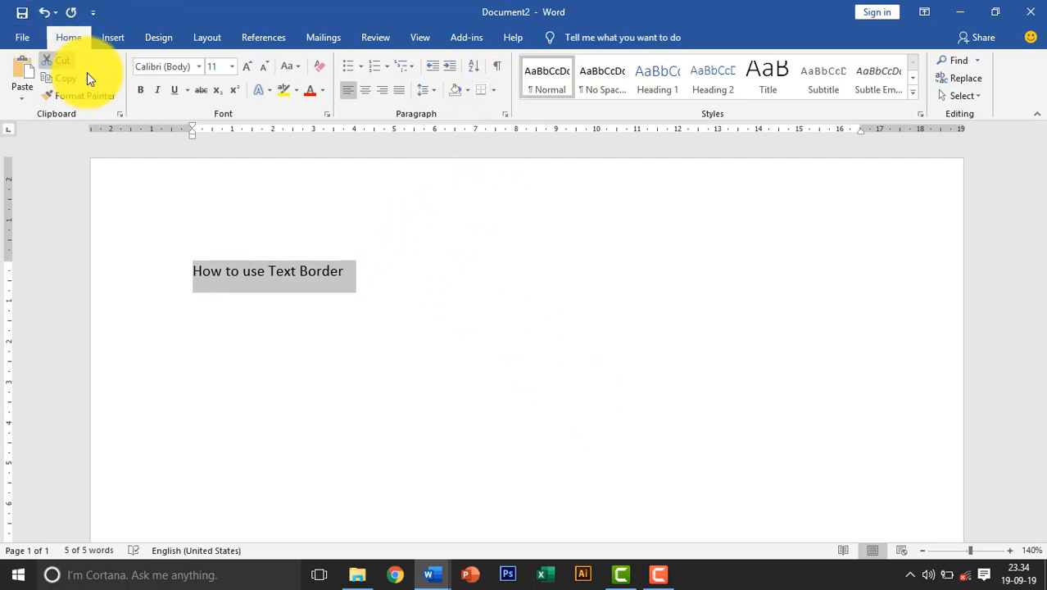
pyautogui.click(495, 91)
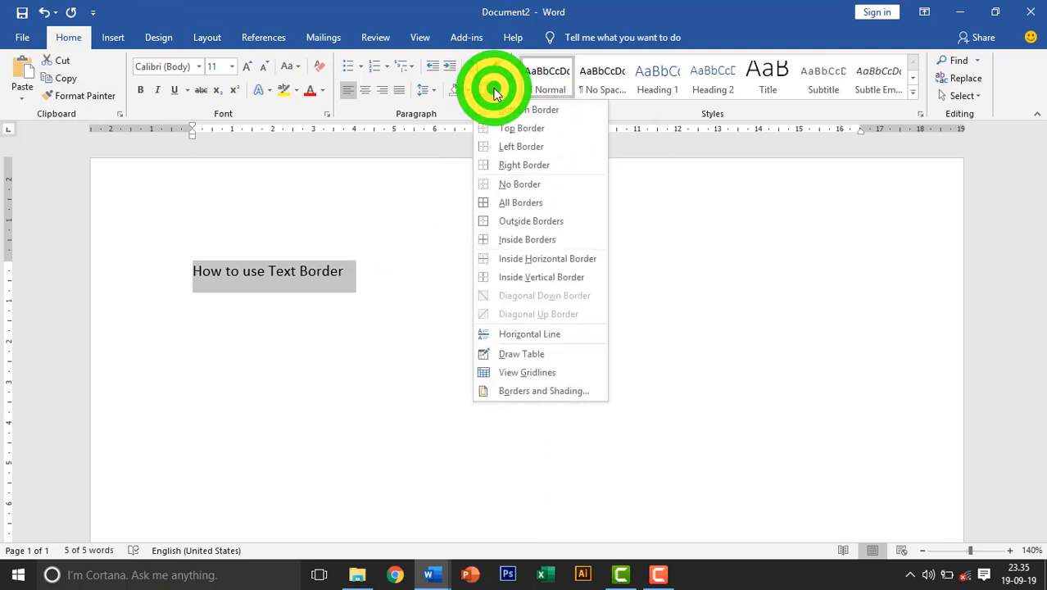
pyautogui.click(495, 92)
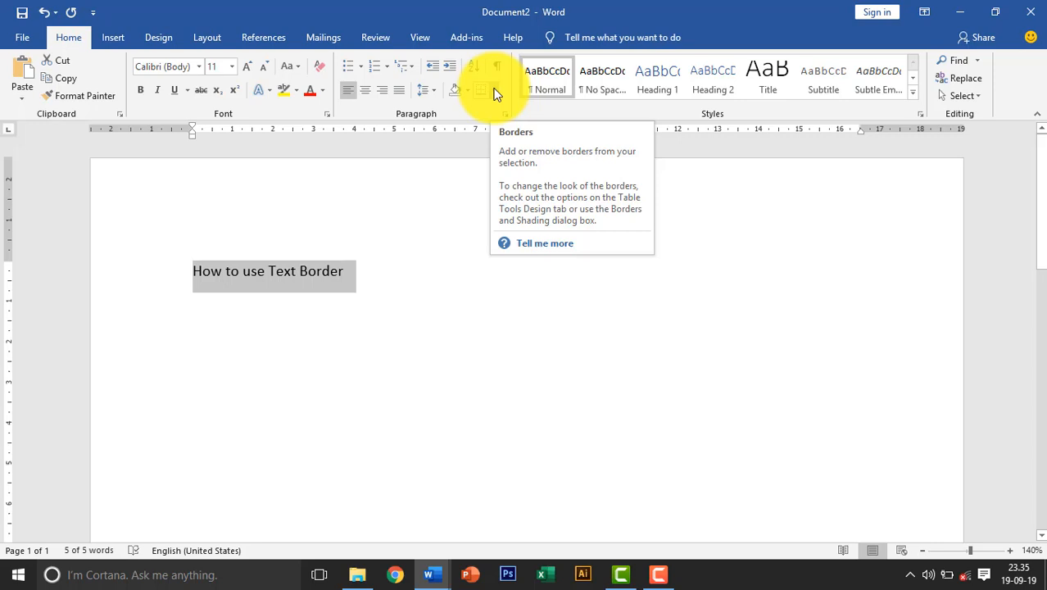
pyautogui.click(495, 92)
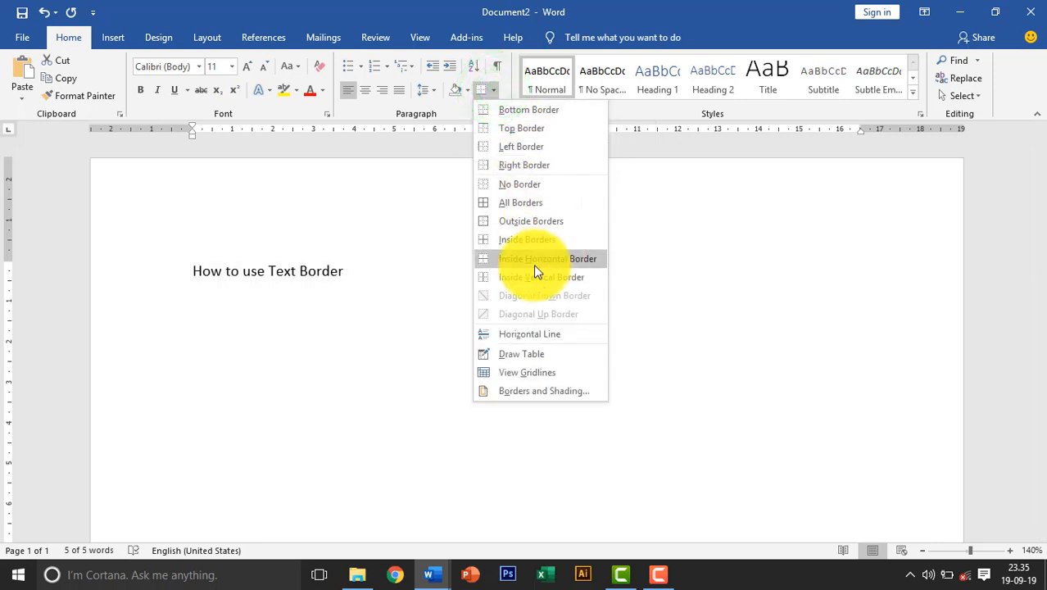
pyautogui.click(555, 396)
pyautogui.moveTo(483, 129); pyautogui.dragTo(619, 143)
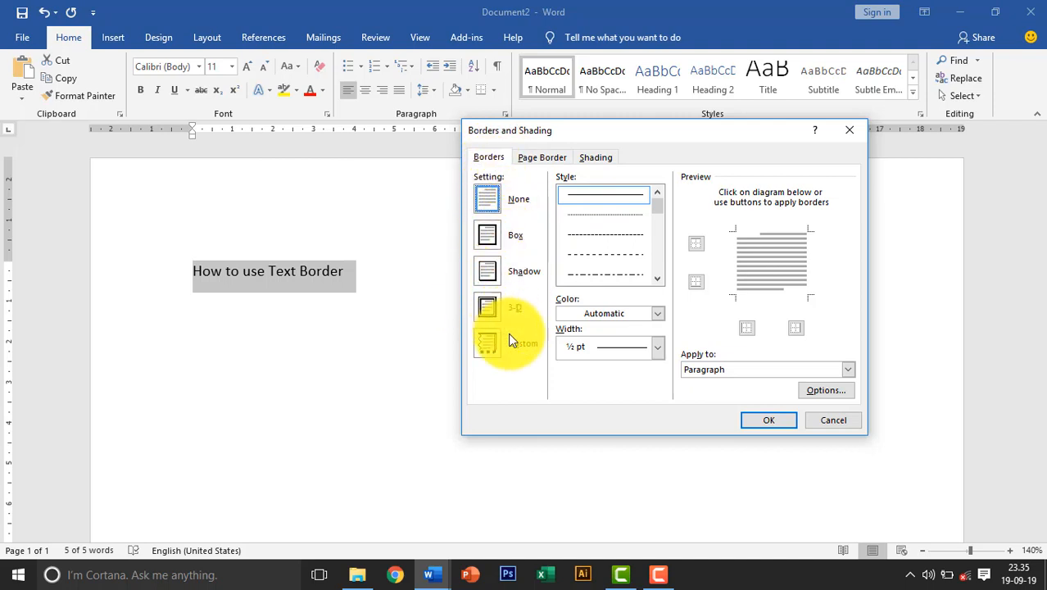
pyautogui.click(487, 236)
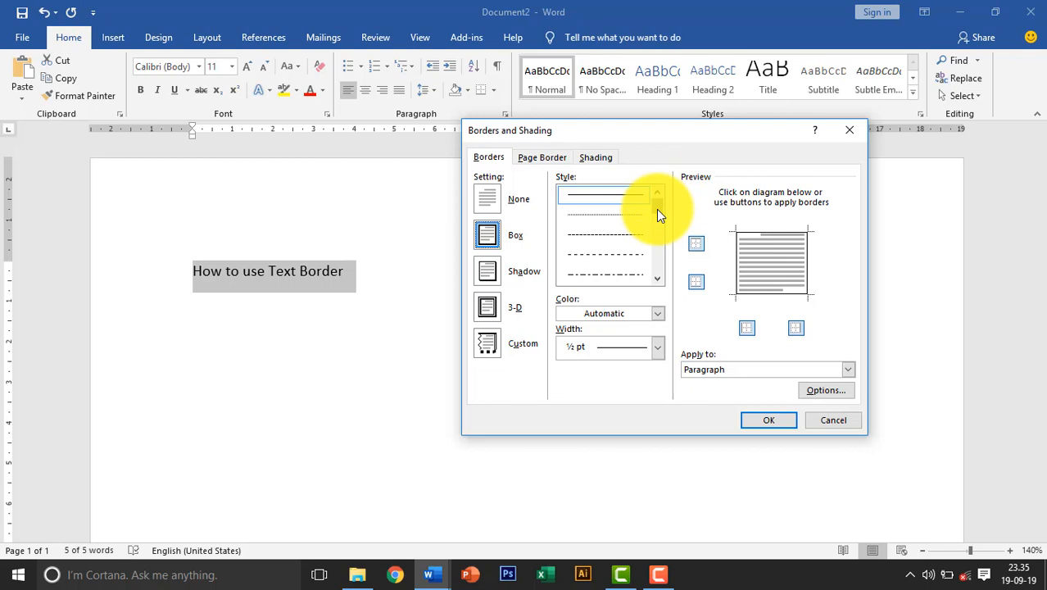
pyautogui.moveTo(657, 210); pyautogui.dragTo(648, 234)
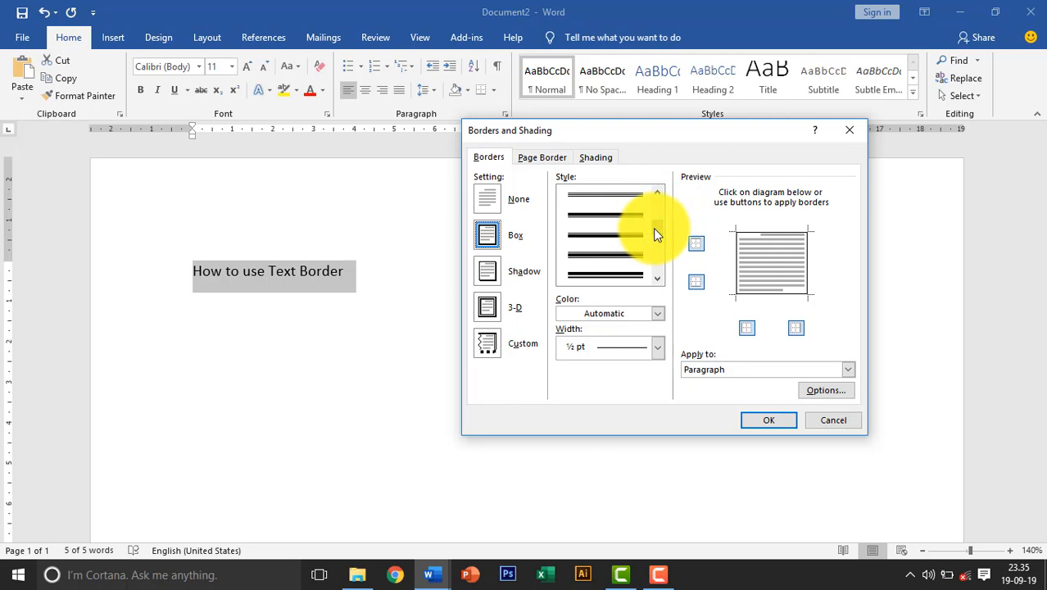
pyautogui.click(623, 236)
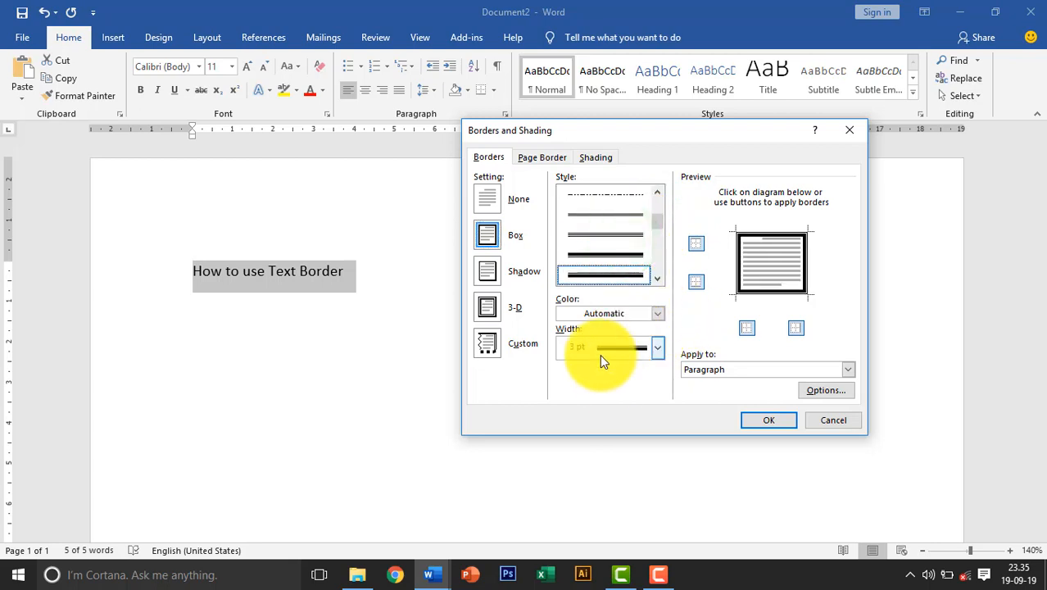
# Set the paragraph border's color to red and its width to 4 ½ pt, and apply it to the paragraph.
pyautogui.click(623, 315)
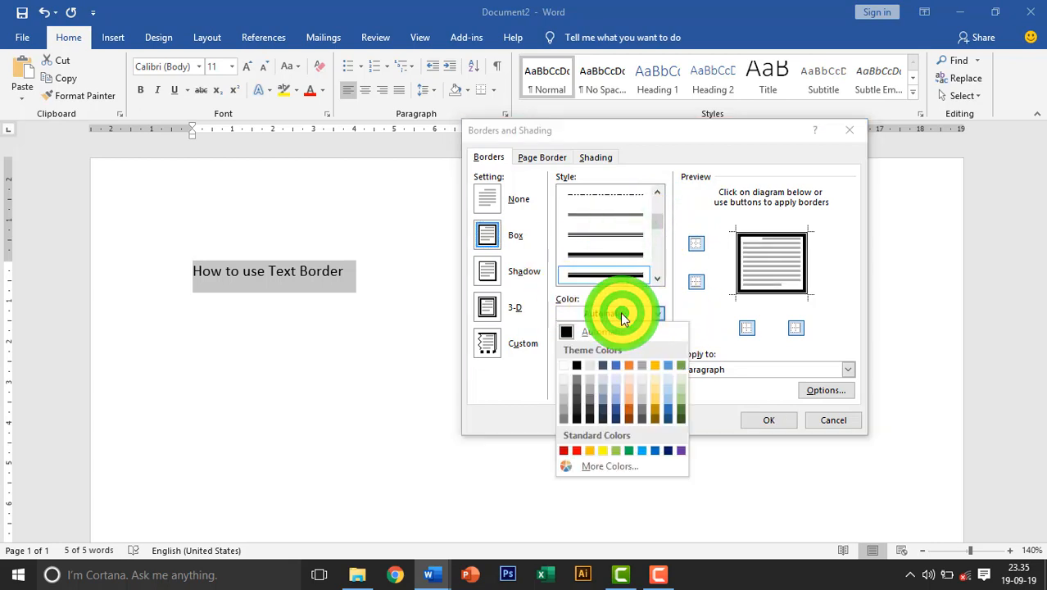
pyautogui.click(577, 451)
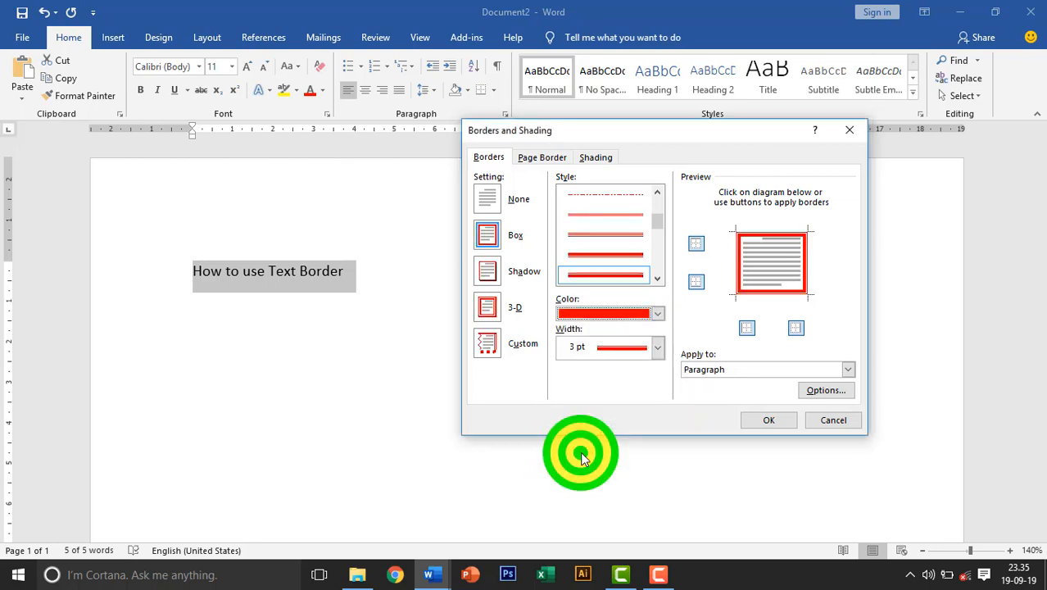
pyautogui.click(612, 346)
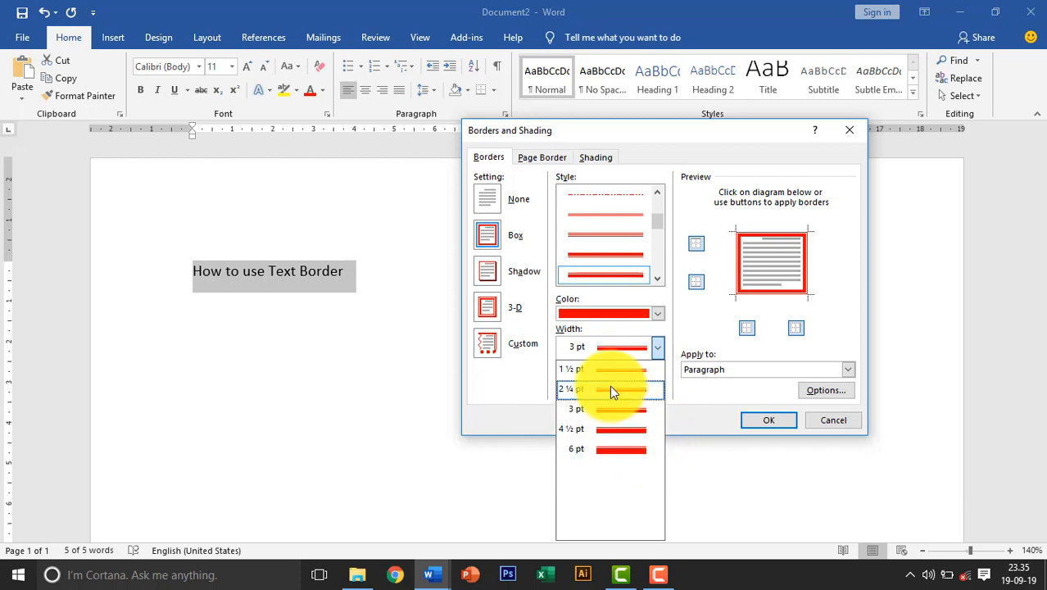
pyautogui.click(630, 427)
pyautogui.click(781, 417)
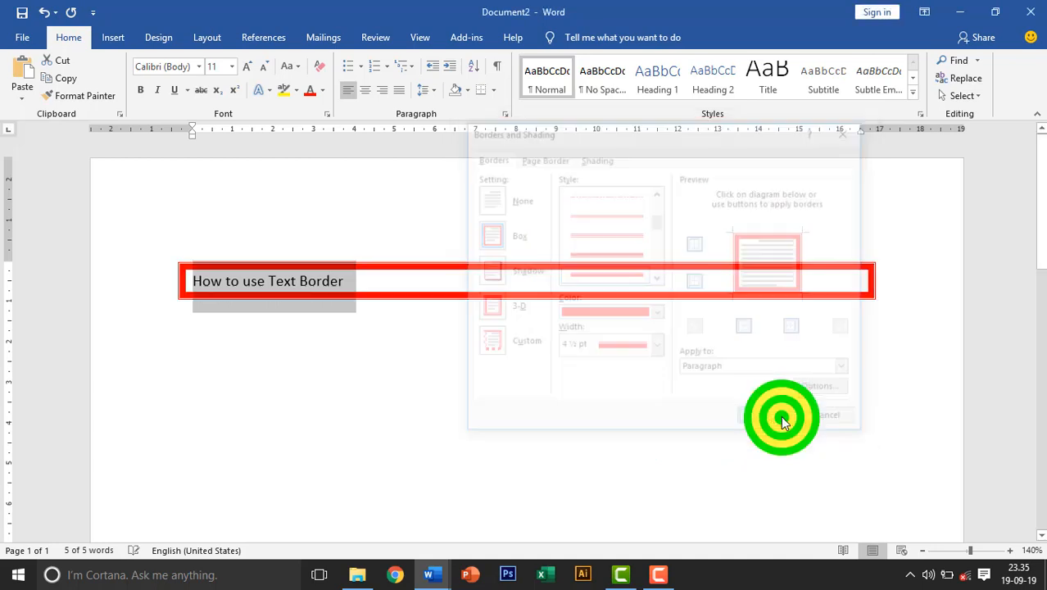
pyautogui.click(435, 344)
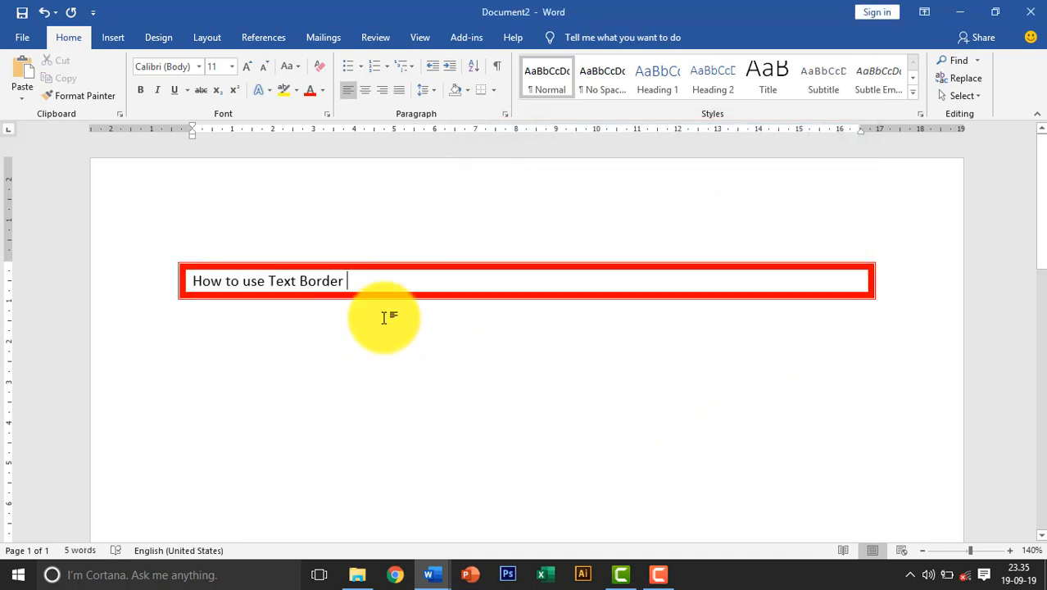
# Give the "How to use Text Border" paragraph a Box border in the double wavy line style, colored light blue.
pyautogui.moveTo(358, 285); pyautogui.dragTo(125, 254)
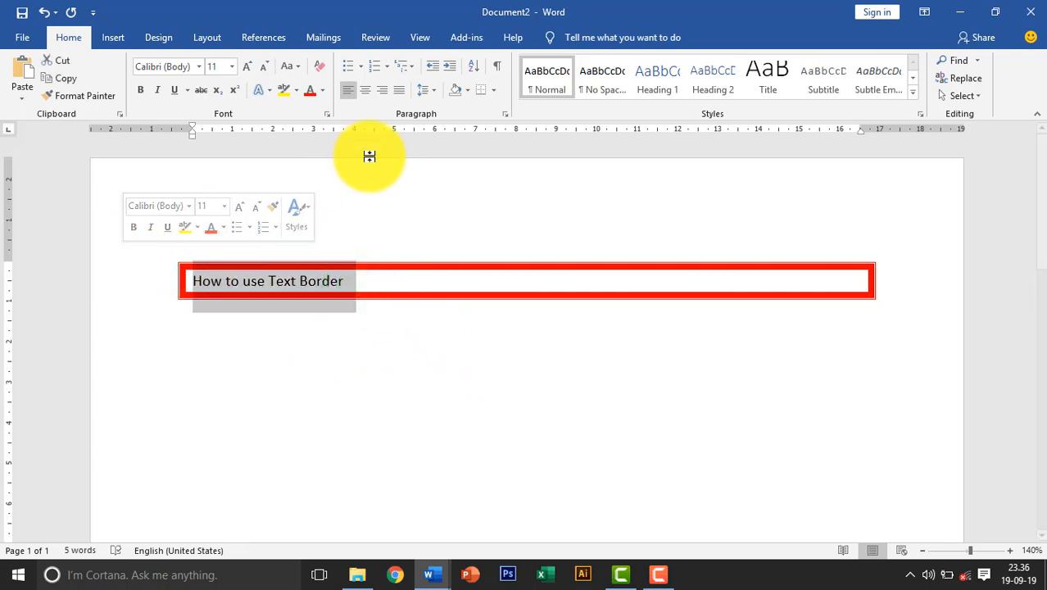
pyautogui.click(496, 90)
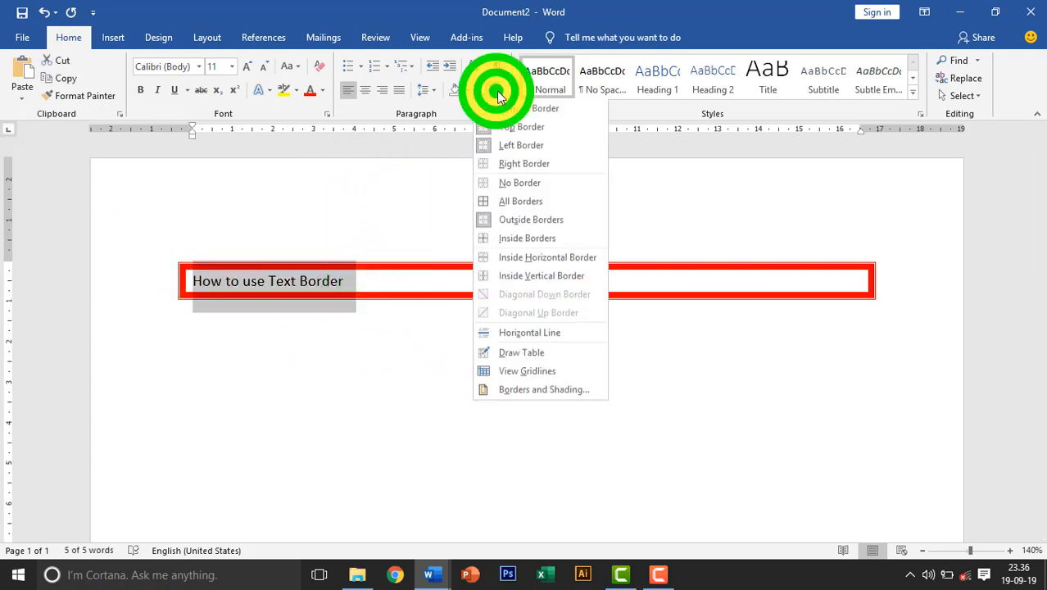
pyautogui.click(535, 391)
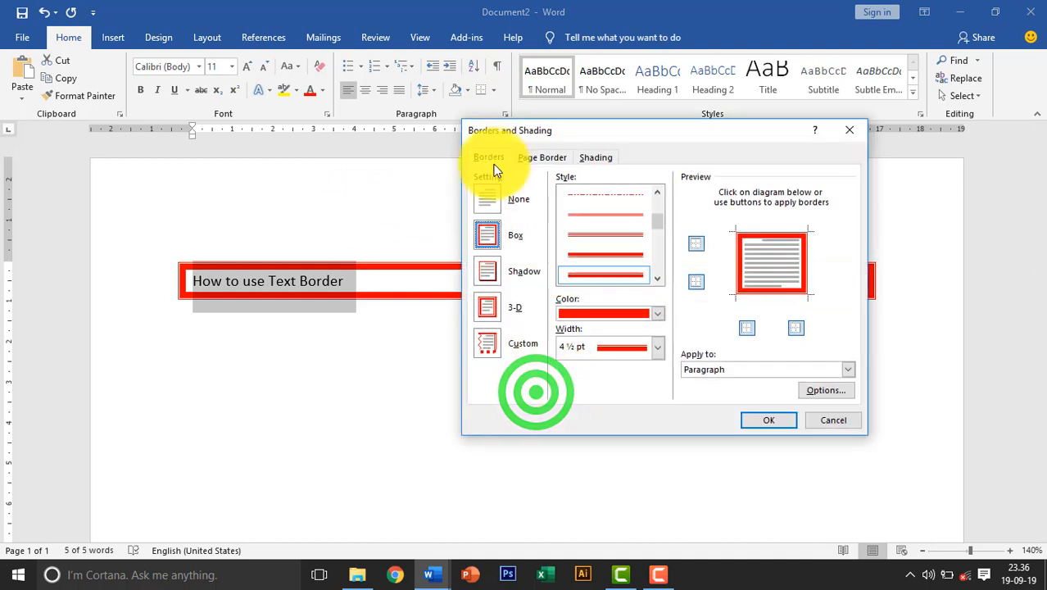
pyautogui.click(488, 231)
pyautogui.moveTo(659, 219); pyautogui.dragTo(654, 245)
pyautogui.click(617, 274)
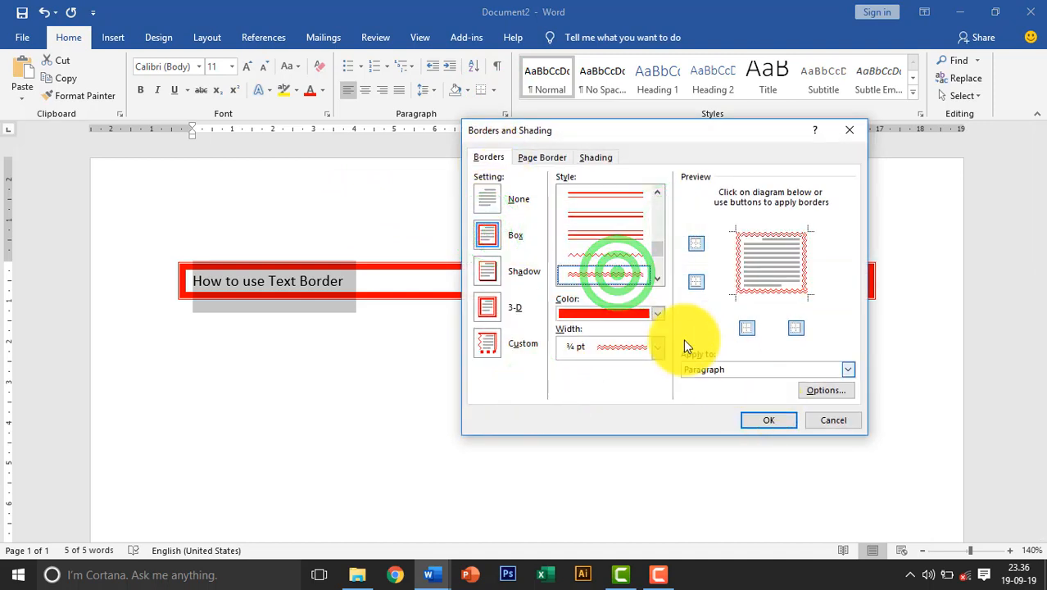
pyautogui.click(630, 311)
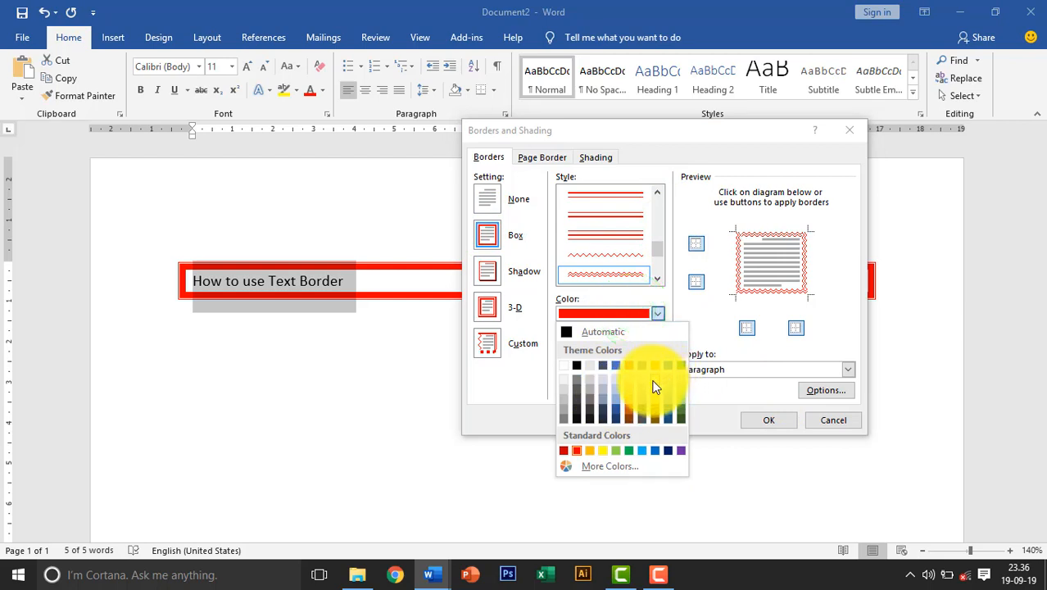
pyautogui.click(636, 450)
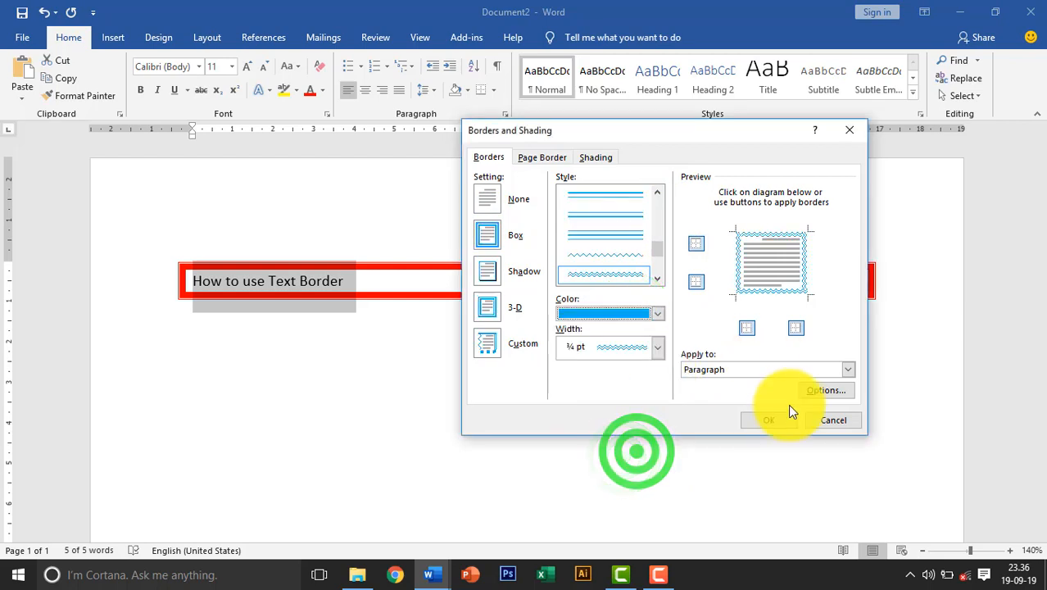
pyautogui.click(768, 420)
pyautogui.click(459, 320)
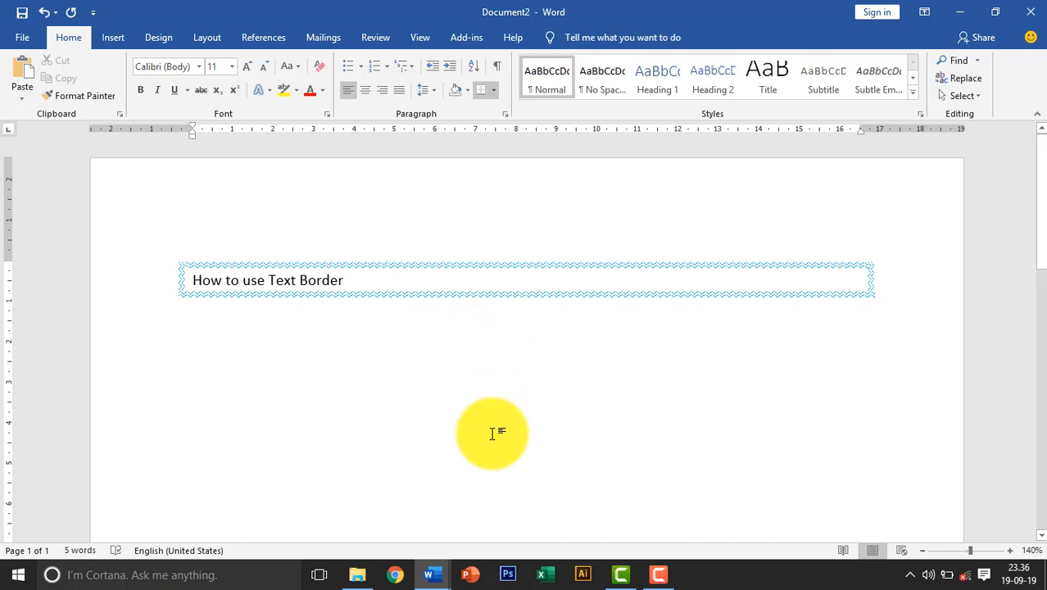
# Check the topic list in the "How to Use Border Properly" document and return to Document2.
pyautogui.click(426, 573)
pyautogui.click(348, 525)
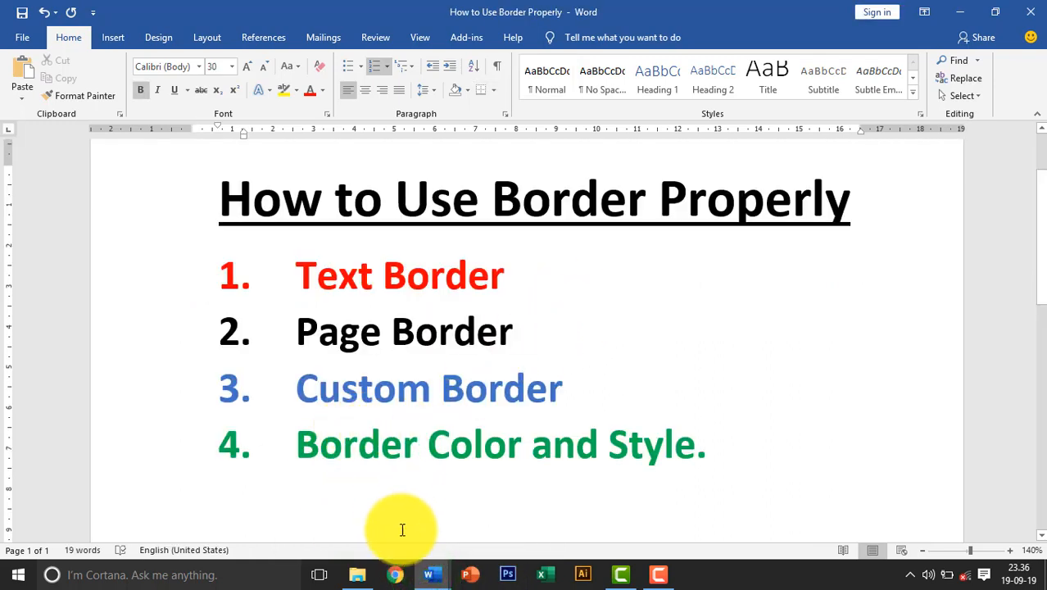
pyautogui.click(434, 571)
pyautogui.click(492, 545)
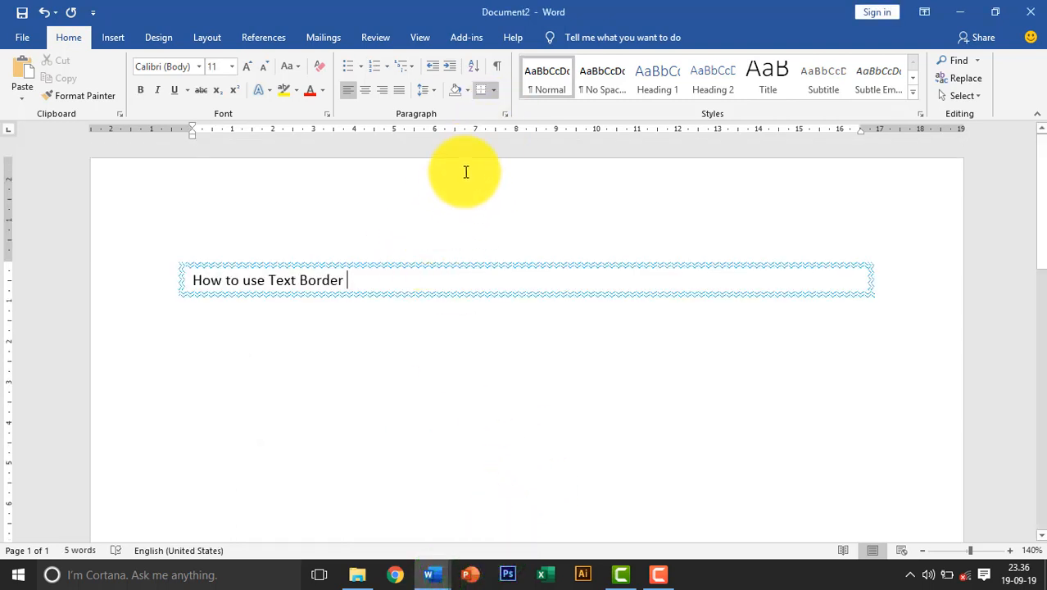
# Set up a Box page border with a double line style pairing a thin outer and a thick inner line.
pyautogui.click(493, 90)
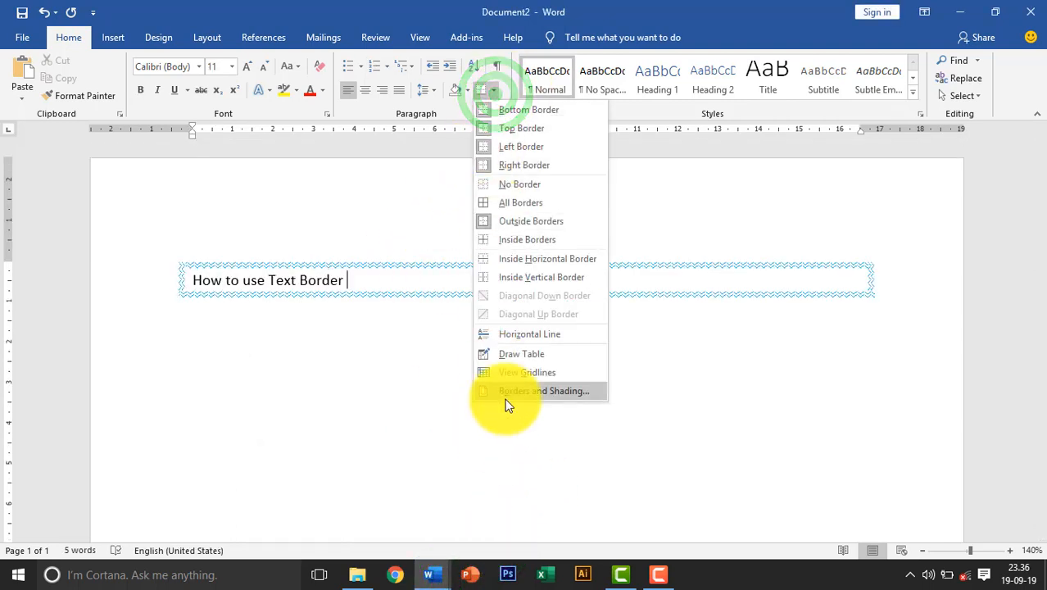
pyautogui.click(508, 393)
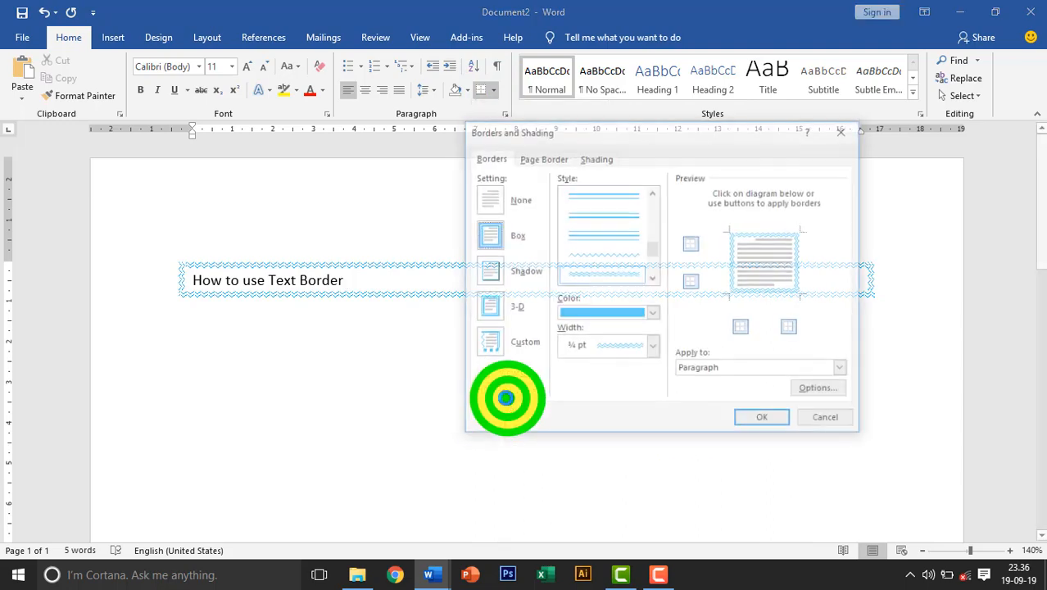
pyautogui.moveTo(557, 143); pyautogui.dragTo(442, 176)
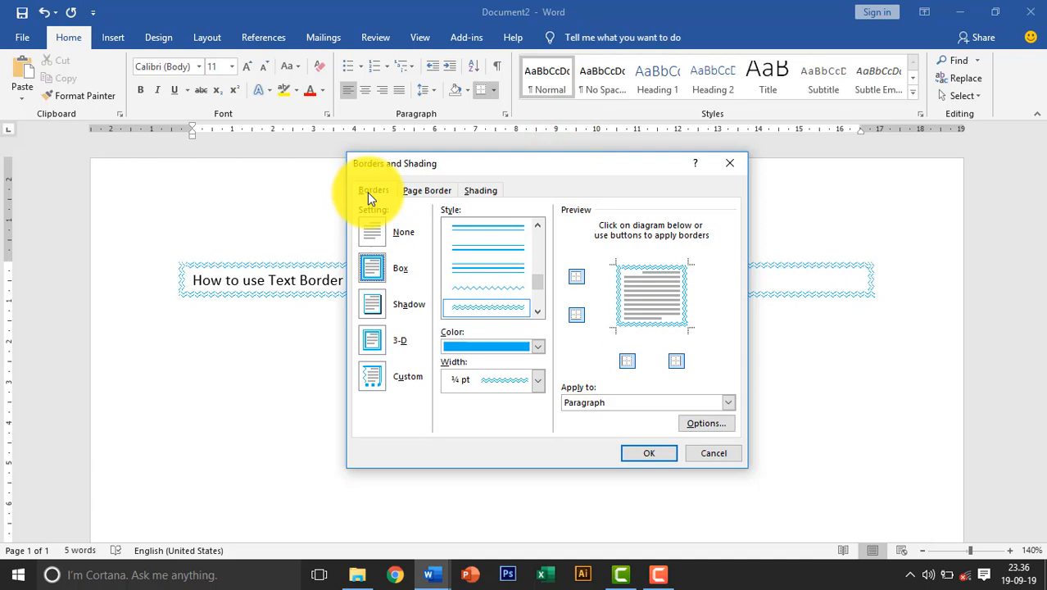
pyautogui.click(414, 191)
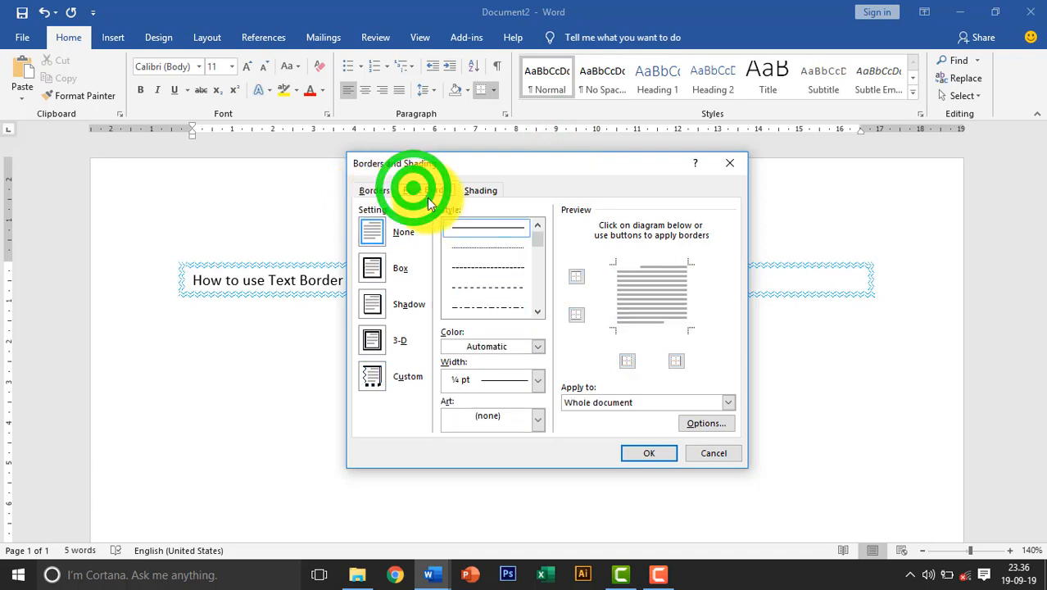
pyautogui.click(372, 268)
pyautogui.moveTo(537, 246); pyautogui.dragTo(538, 272)
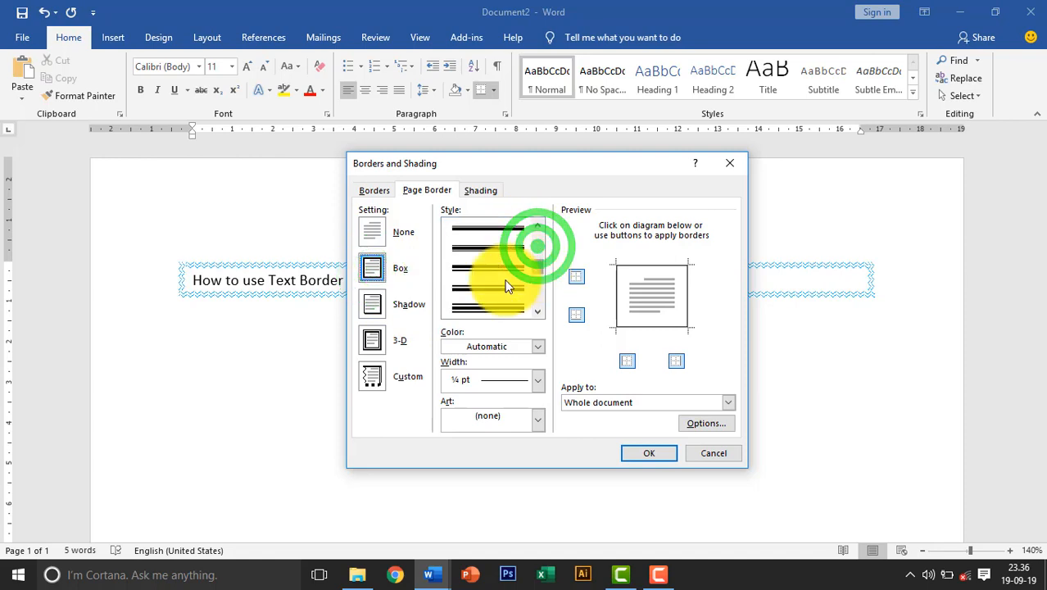
pyautogui.click(492, 304)
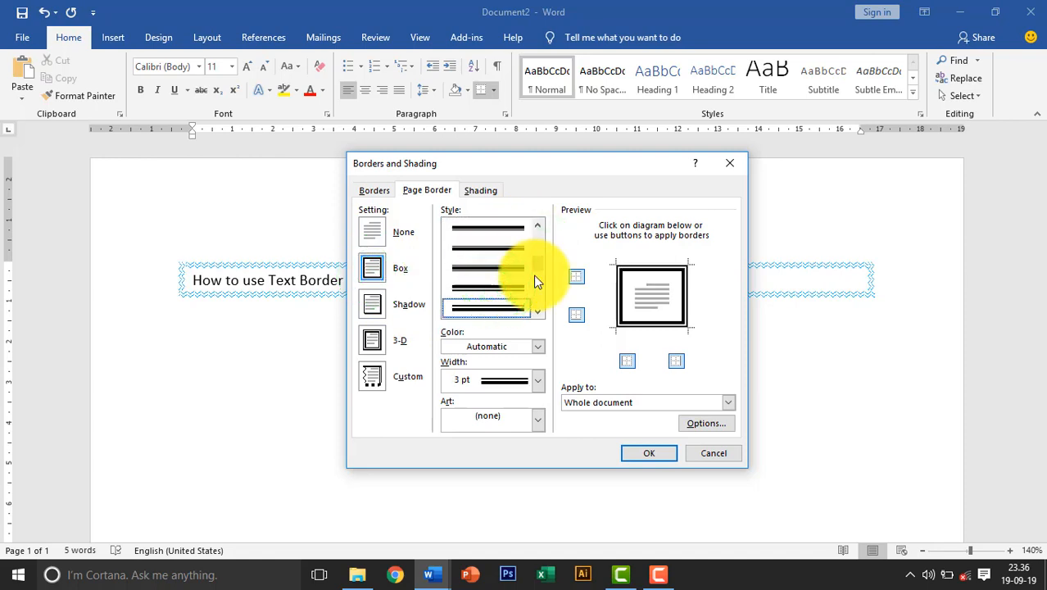
# Try a pale blue color for the page border and look through its art and width choices.
pyautogui.click(467, 346)
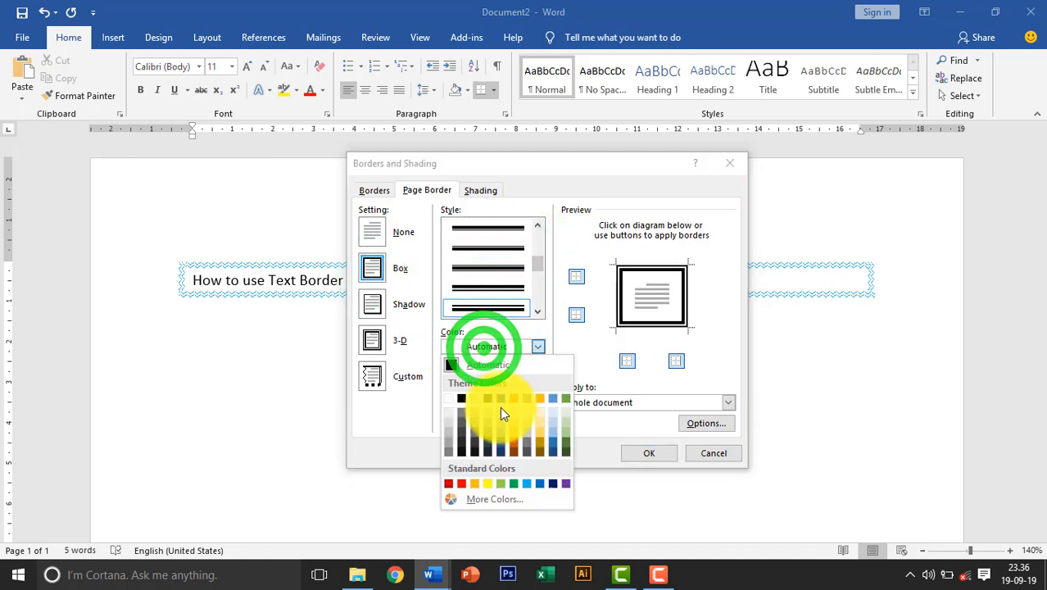
pyautogui.click(500, 422)
pyautogui.click(468, 418)
pyautogui.click(479, 374)
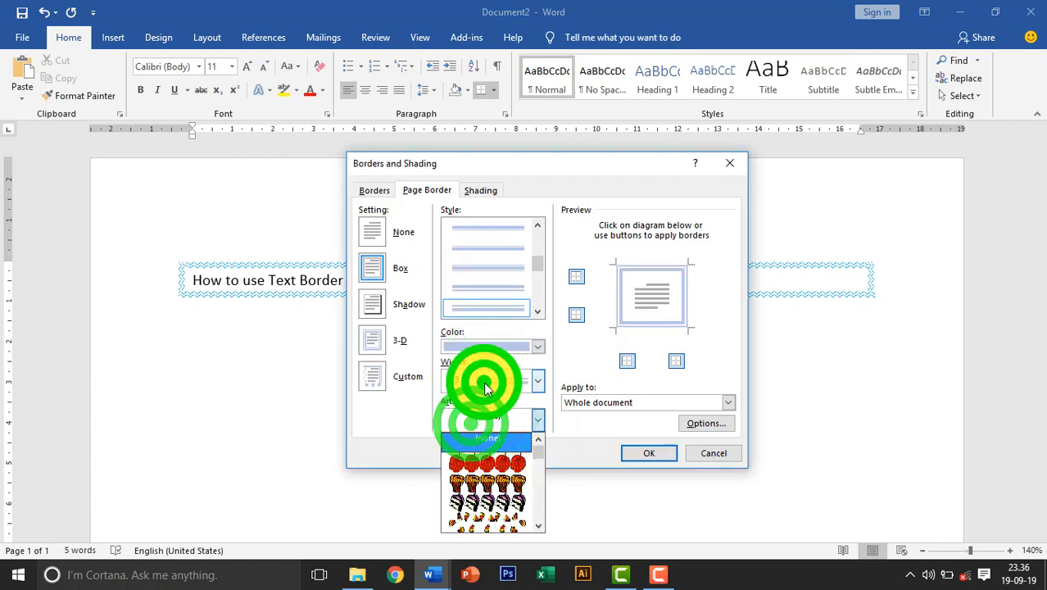
pyautogui.click(484, 379)
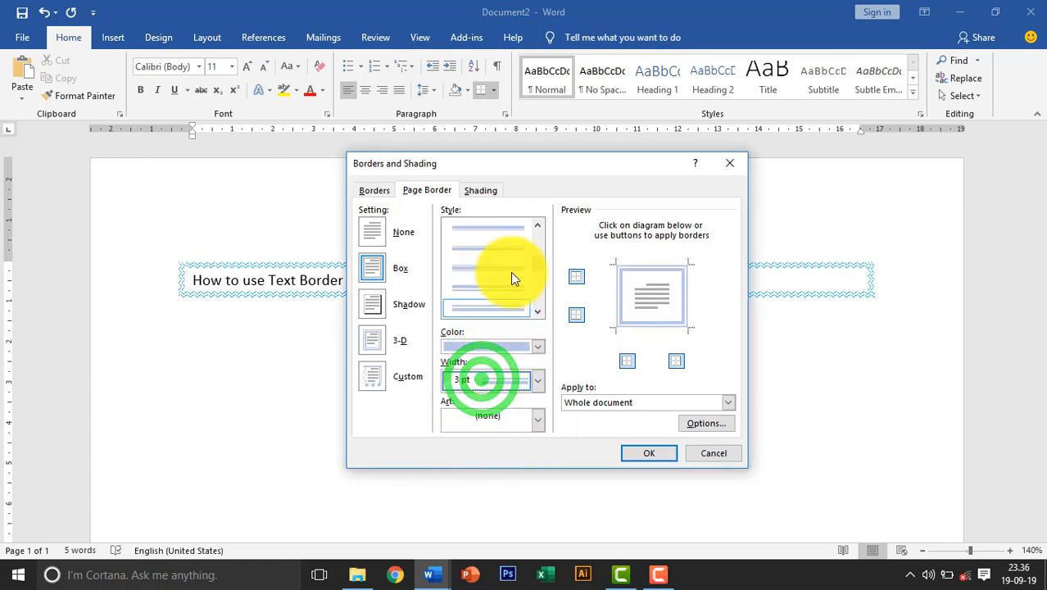
# Set the page border's color to the medium blue theme color and apply the border to the whole document.
pyautogui.click(538, 347)
pyautogui.click(499, 398)
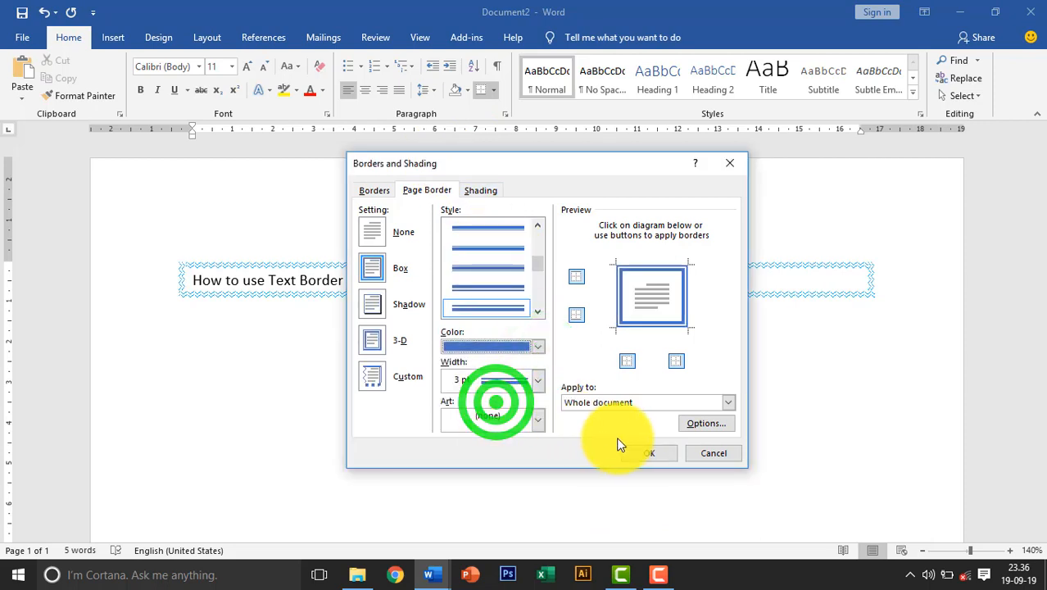
pyautogui.click(646, 458)
pyautogui.click(647, 455)
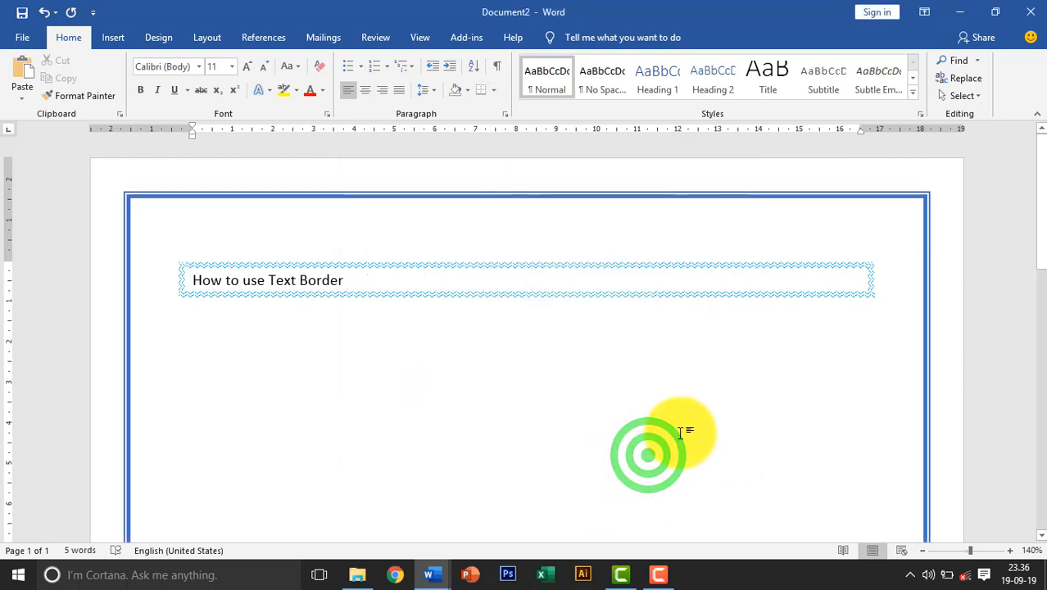
pyautogui.scroll(-4, 674, 372)
pyautogui.scroll(-6, 674, 373)
pyautogui.scroll(9, 672, 360)
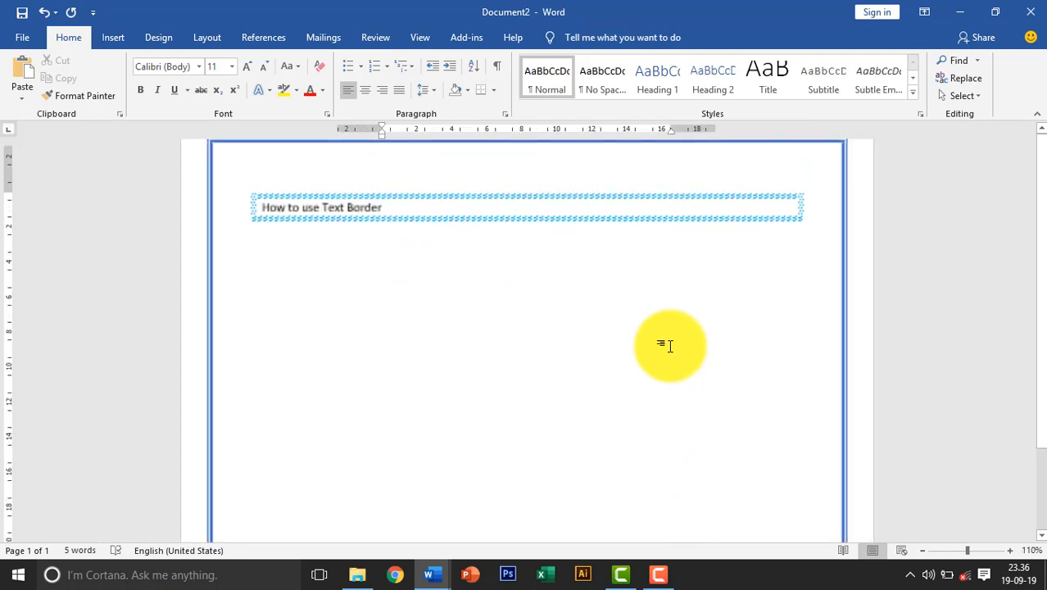
pyautogui.scroll(1, 670, 346)
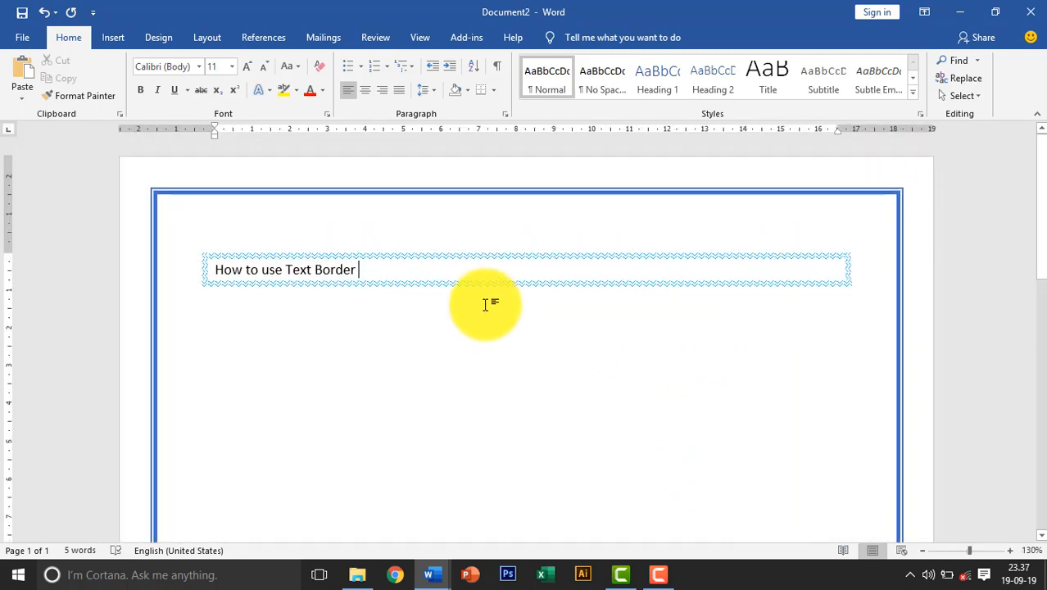
# Open the page border settings in Borders and Shading and look through the available line styles.
pyautogui.click(495, 89)
pyautogui.click(524, 391)
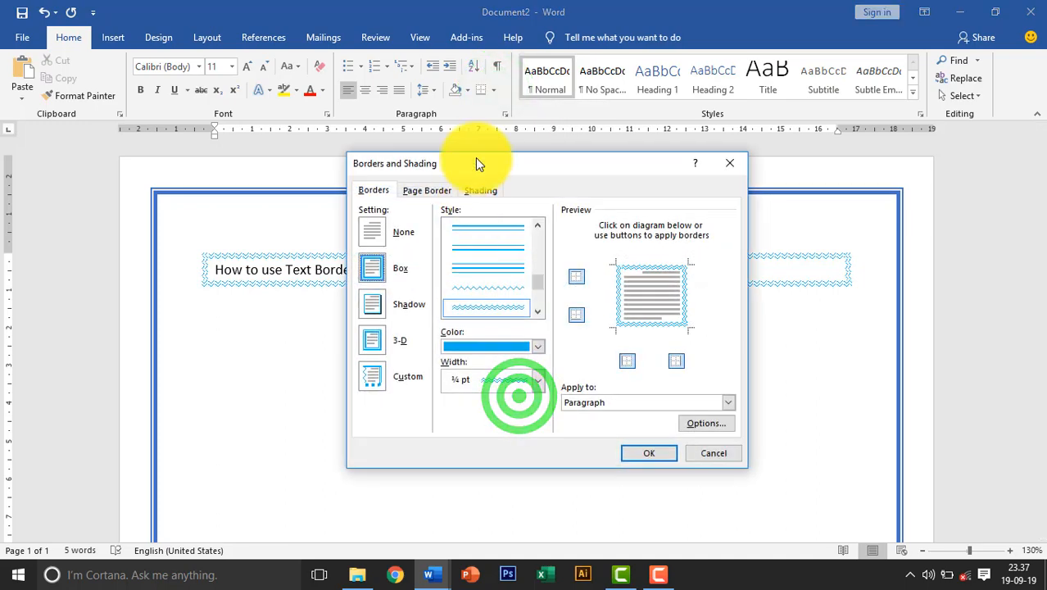
pyautogui.moveTo(477, 161); pyautogui.dragTo(516, 164)
pyautogui.click(436, 170)
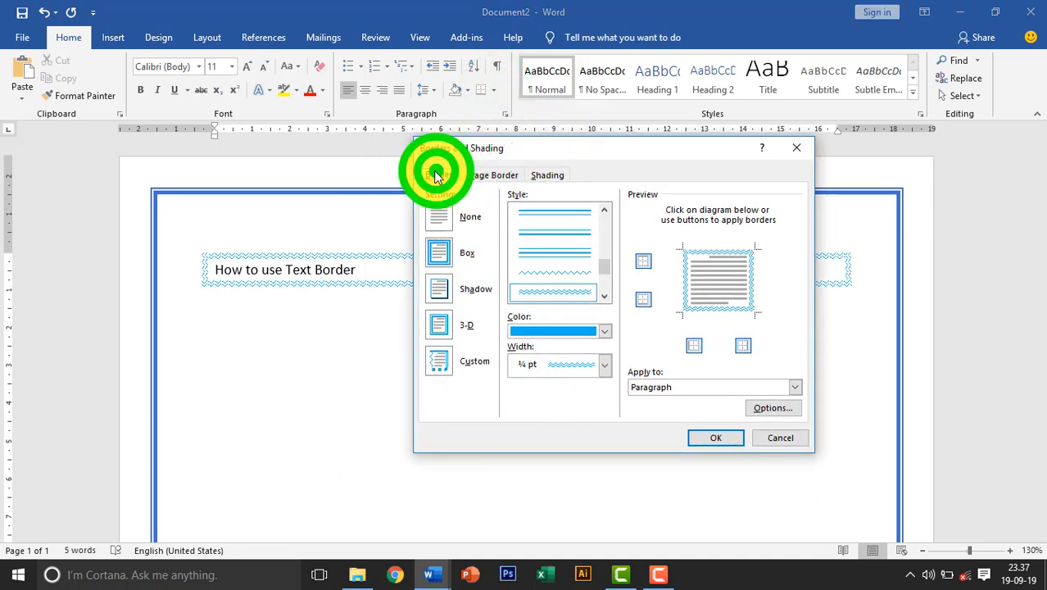
pyautogui.click(489, 168)
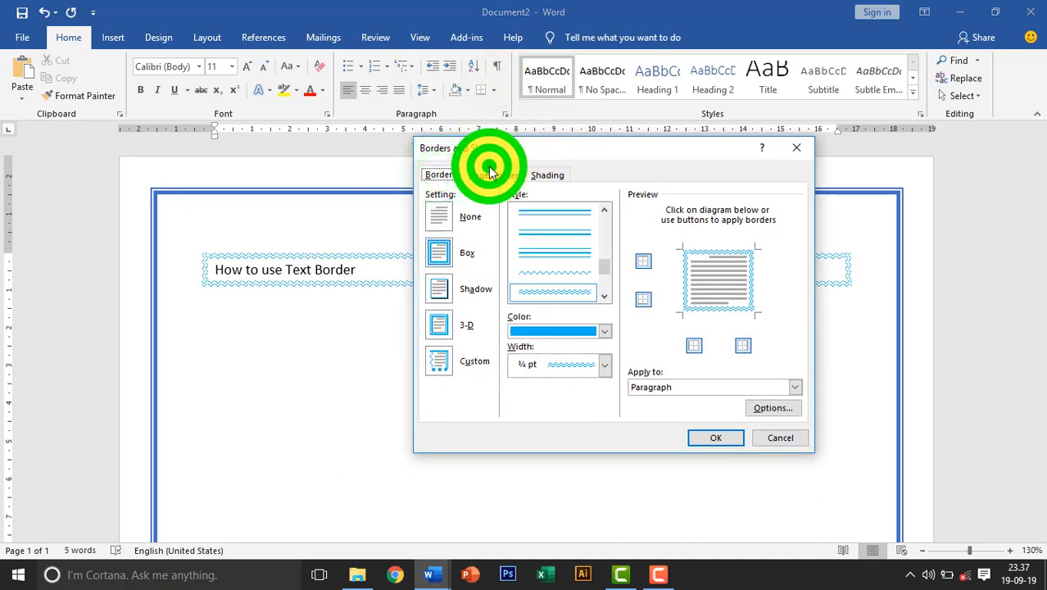
pyautogui.click(605, 262)
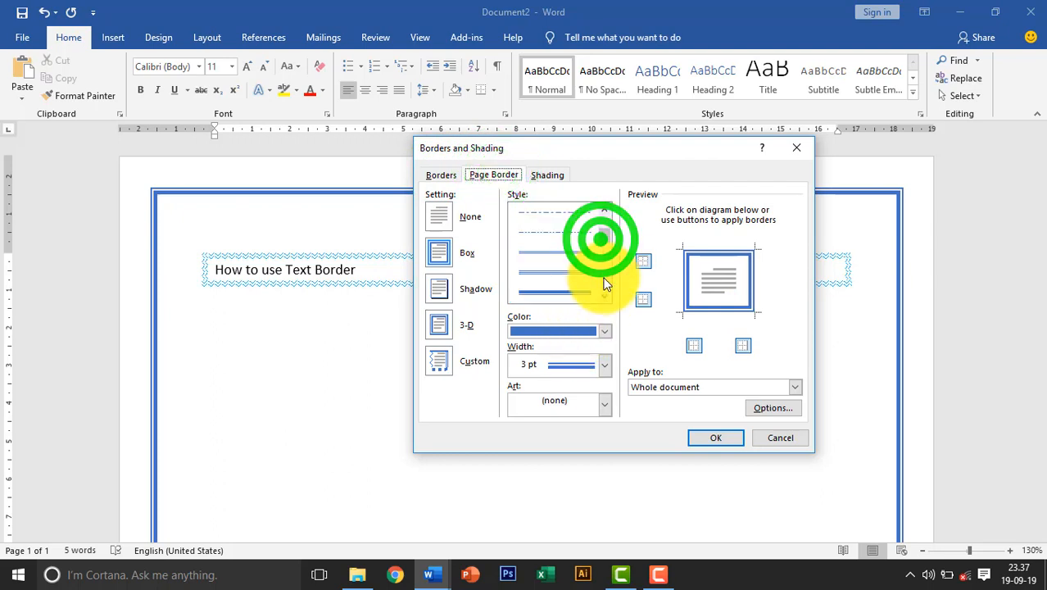
pyautogui.click(605, 275)
pyautogui.click(607, 282)
pyautogui.click(605, 282)
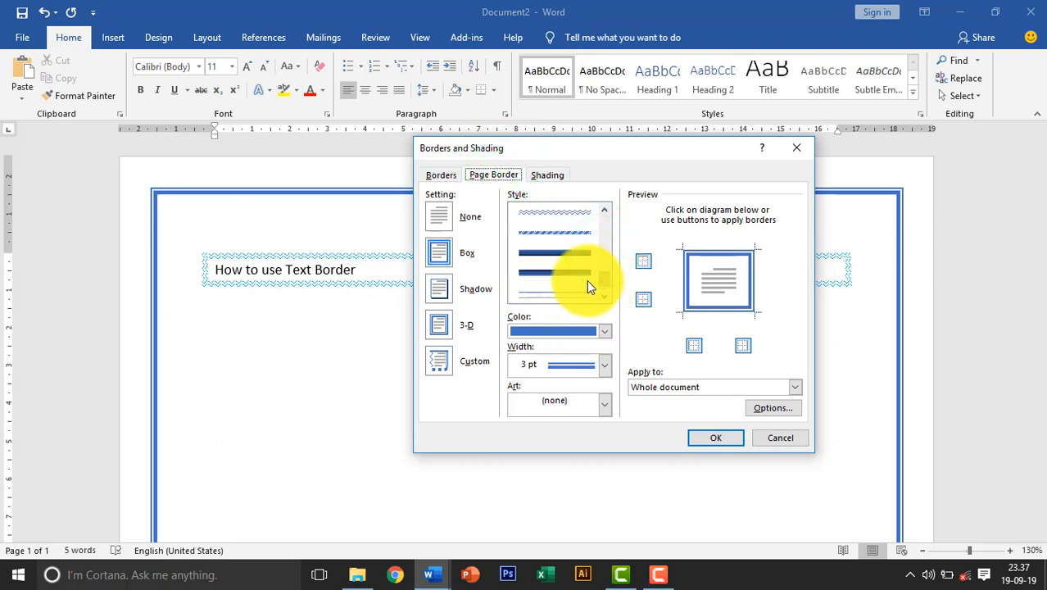
# Choose the red hearts art for the page border and apply it to the whole document.
pyautogui.click(557, 405)
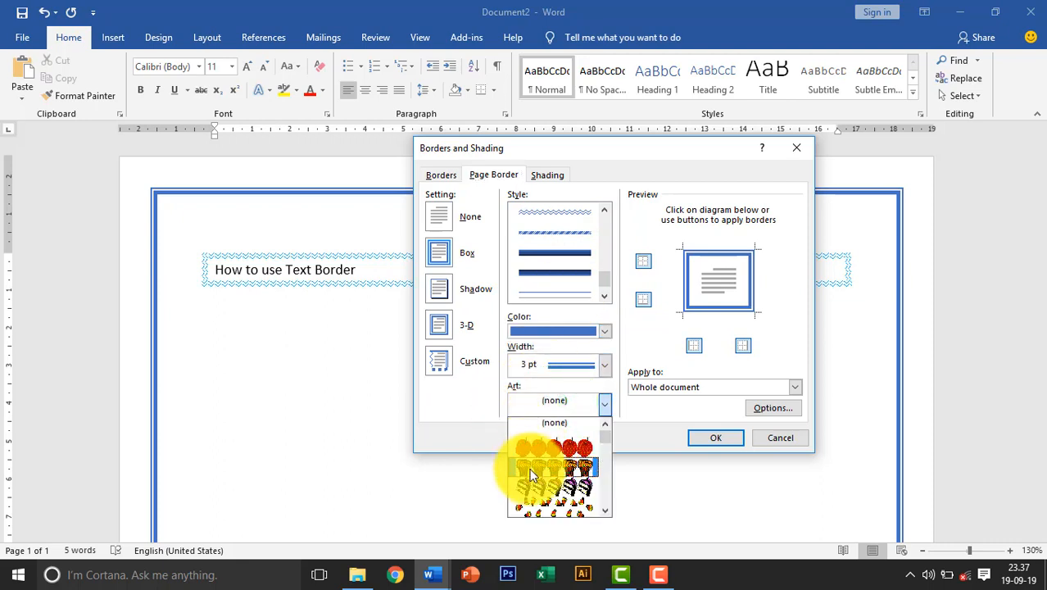
pyautogui.scroll(-5, 550, 477)
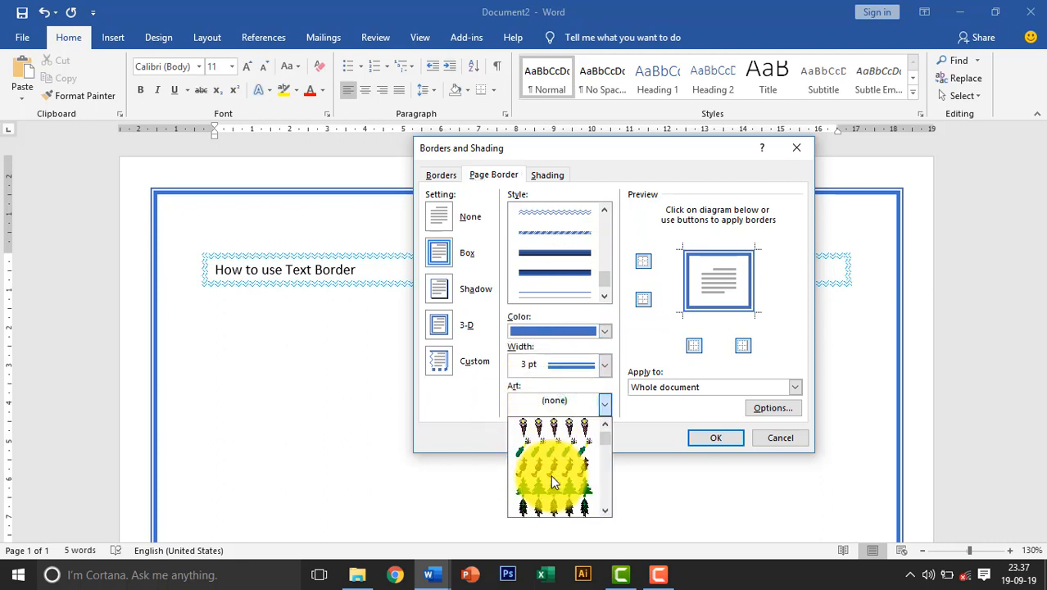
pyautogui.scroll(-5, 549, 479)
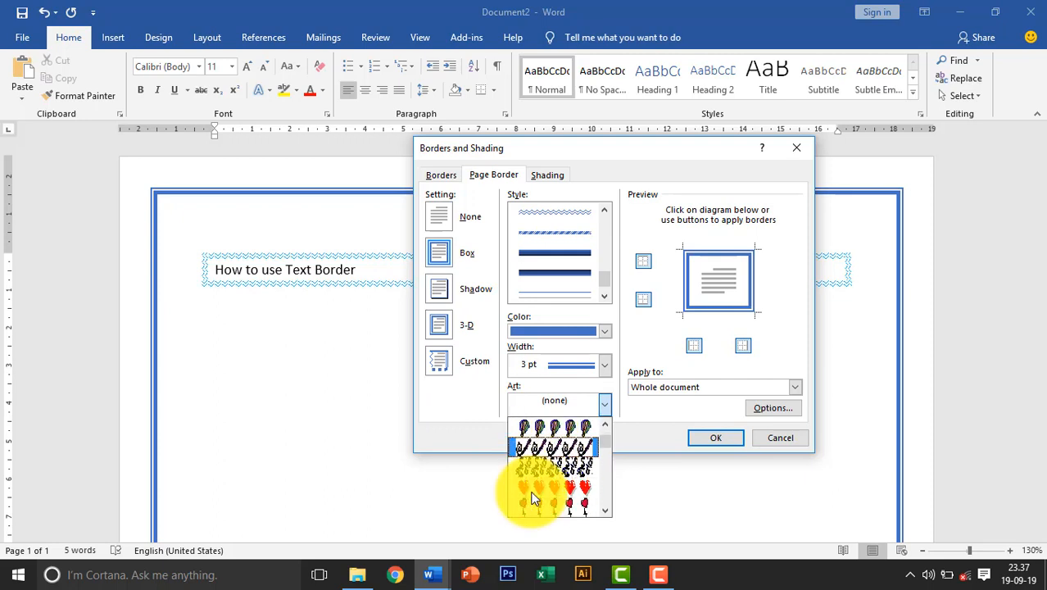
pyautogui.scroll(-4, 533, 498)
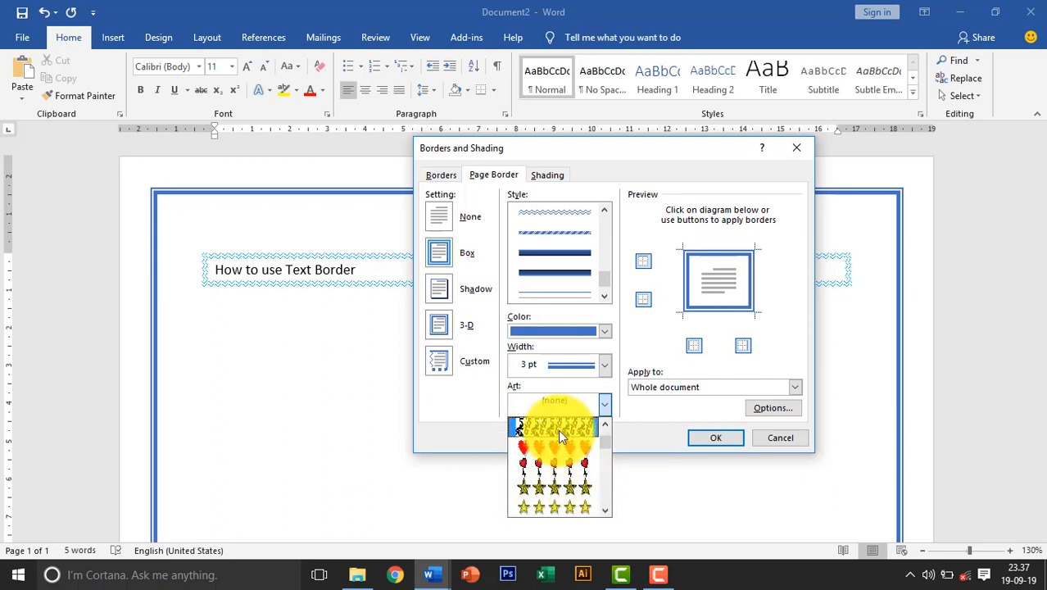
pyautogui.click(549, 447)
pyautogui.click(725, 438)
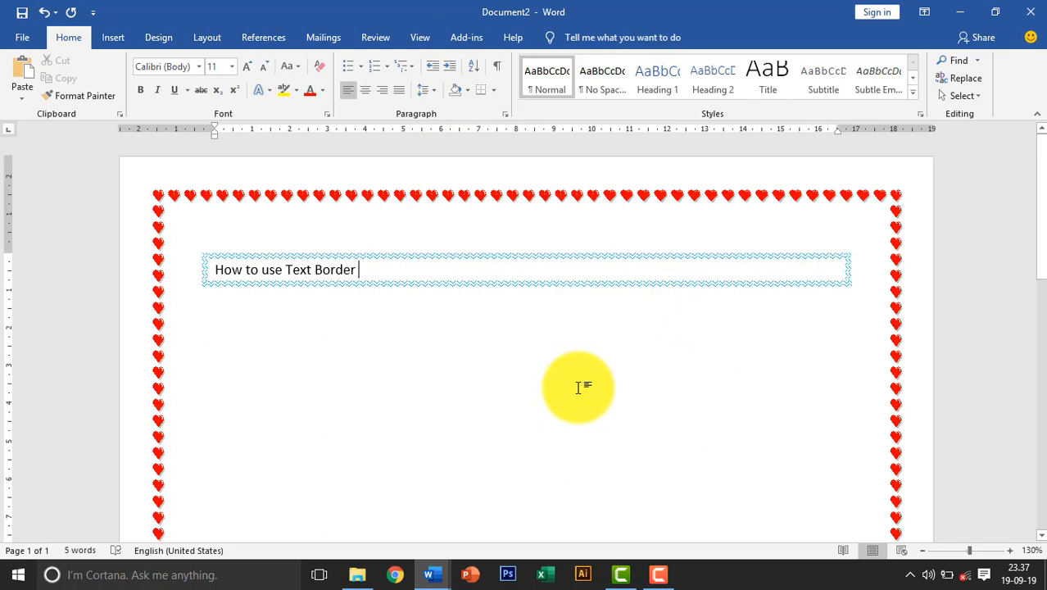
# Open the margin options of the heart page border and set the top and bottom margins to 12 pt.
pyautogui.click(493, 89)
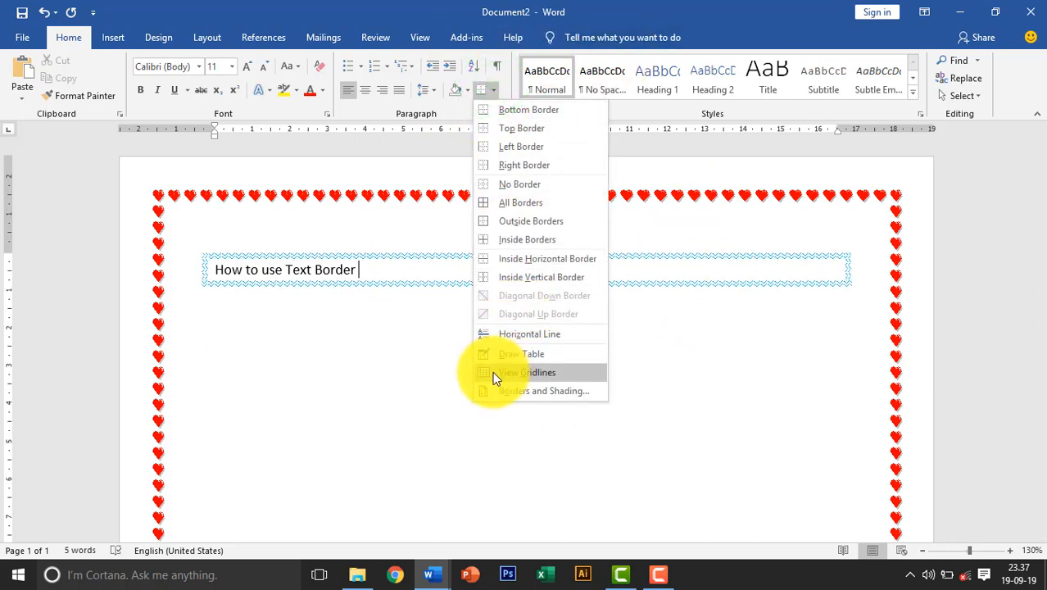
pyautogui.click(485, 400)
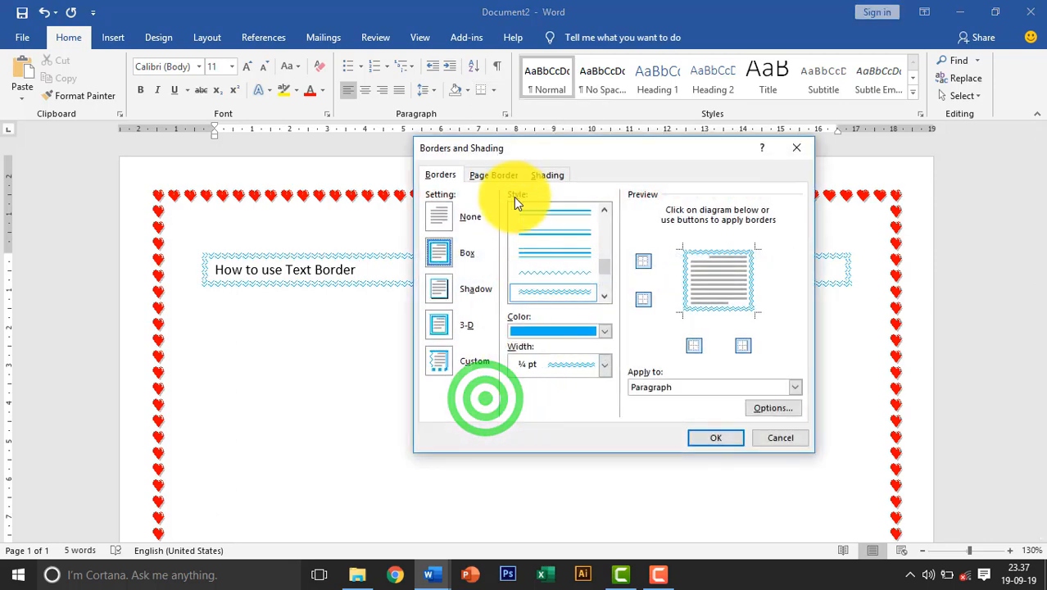
pyautogui.click(494, 174)
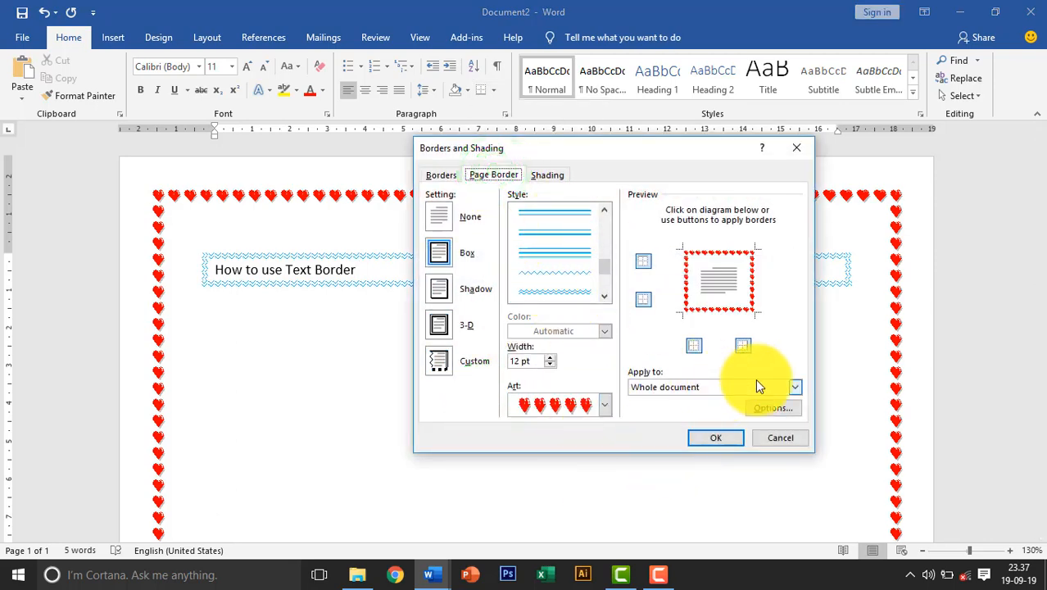
pyautogui.click(743, 399)
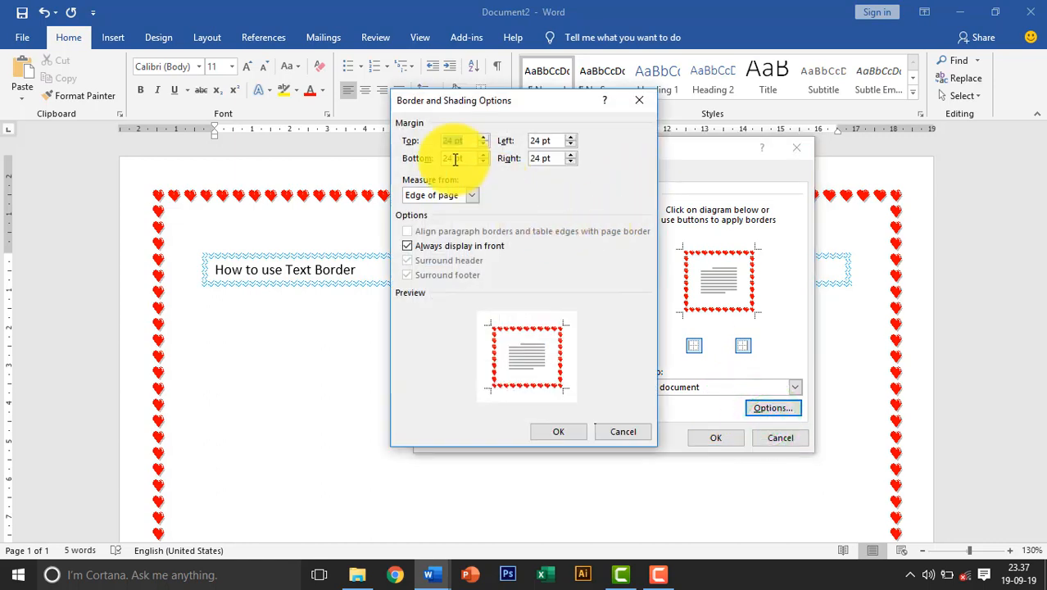
pyautogui.click(452, 140)
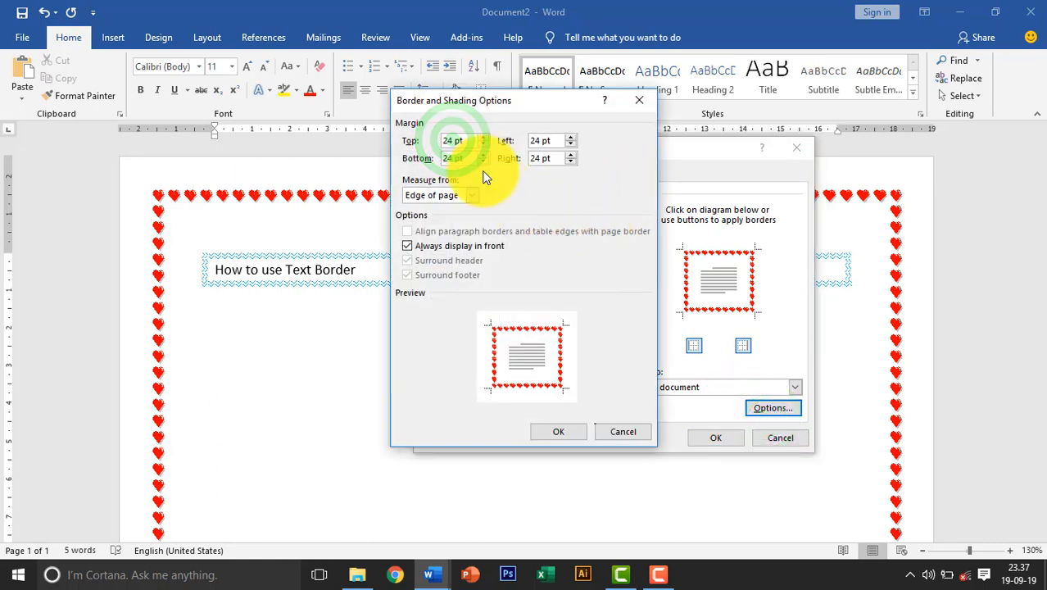
pyautogui.press('BackSpace')
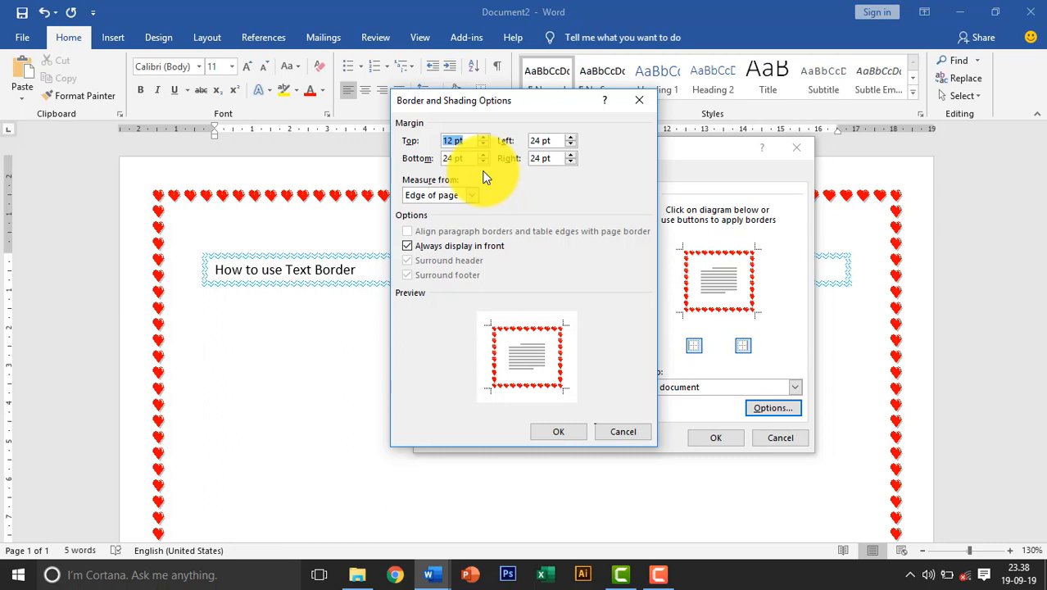
pyautogui.press('Tab')
pyautogui.press('Tab')
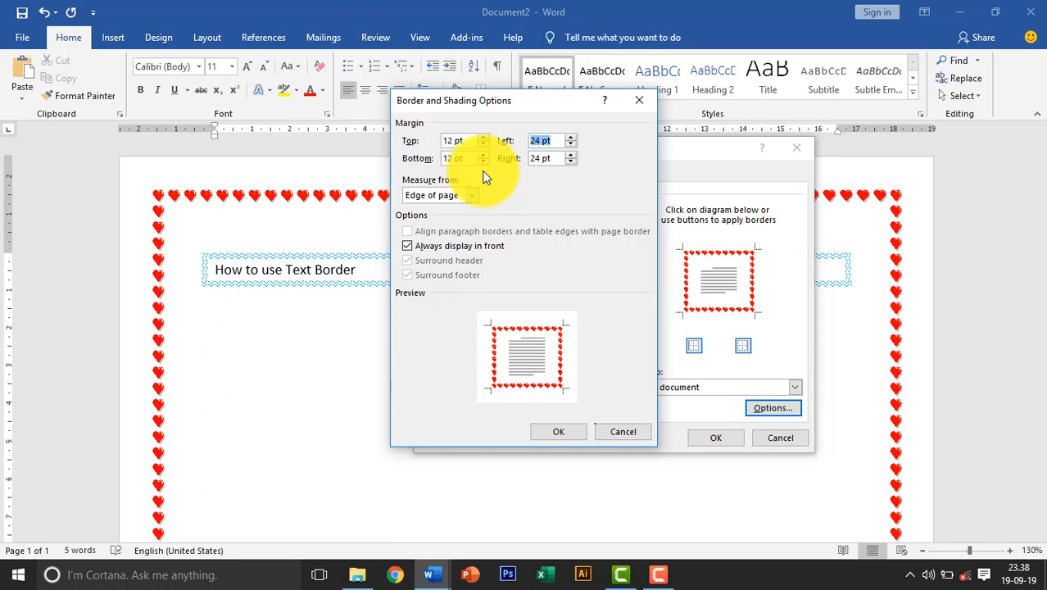
# Set the page border's left and right margins to 12 pt and apply the changes.
pyautogui.write('12 pt')
pyautogui.press('Tab')
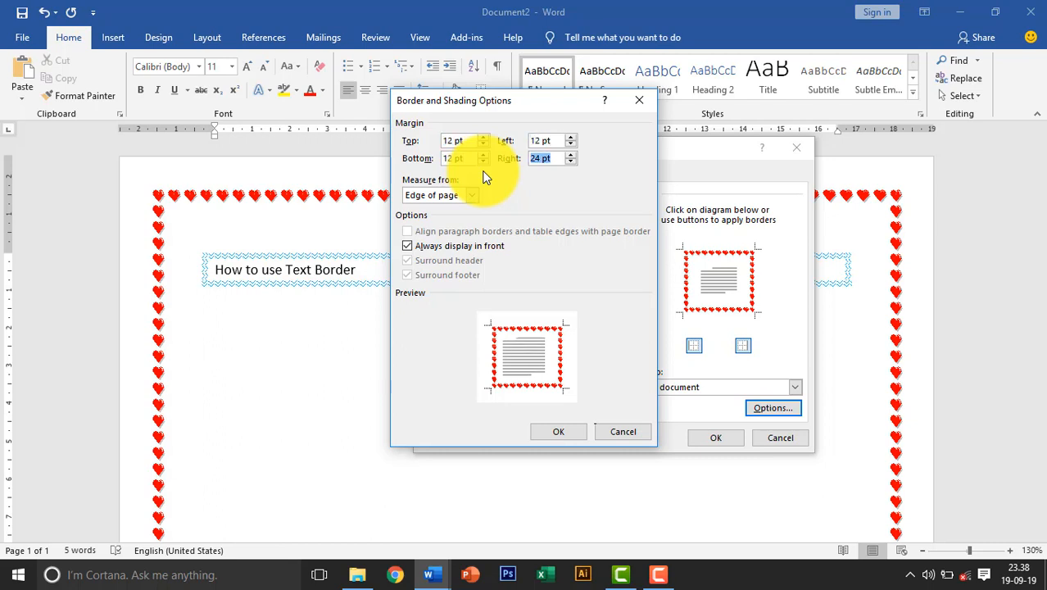
pyautogui.write('12 pt')
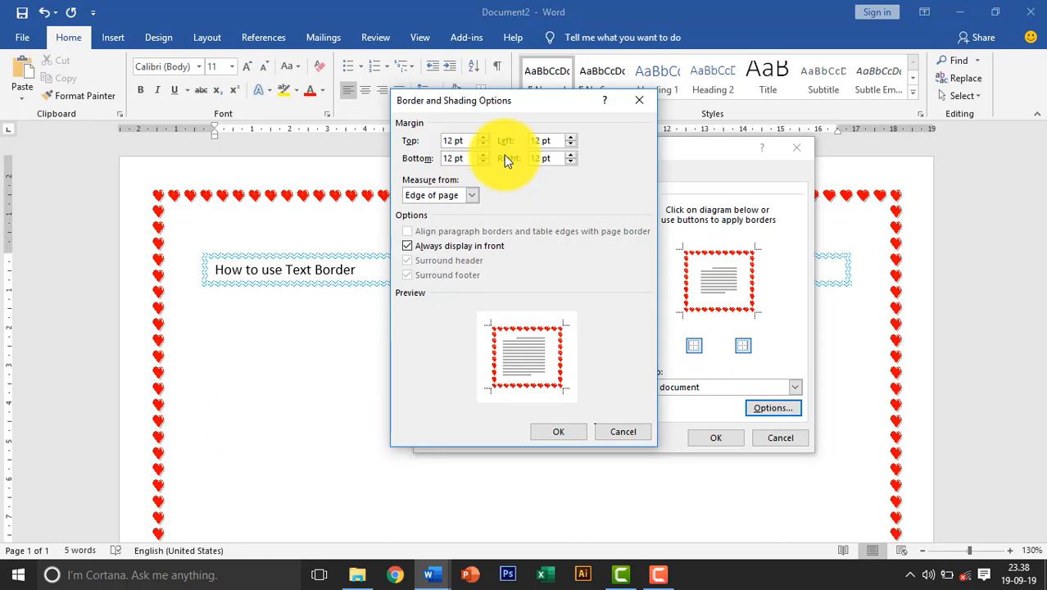
pyautogui.press('Return')
pyautogui.press('Return')
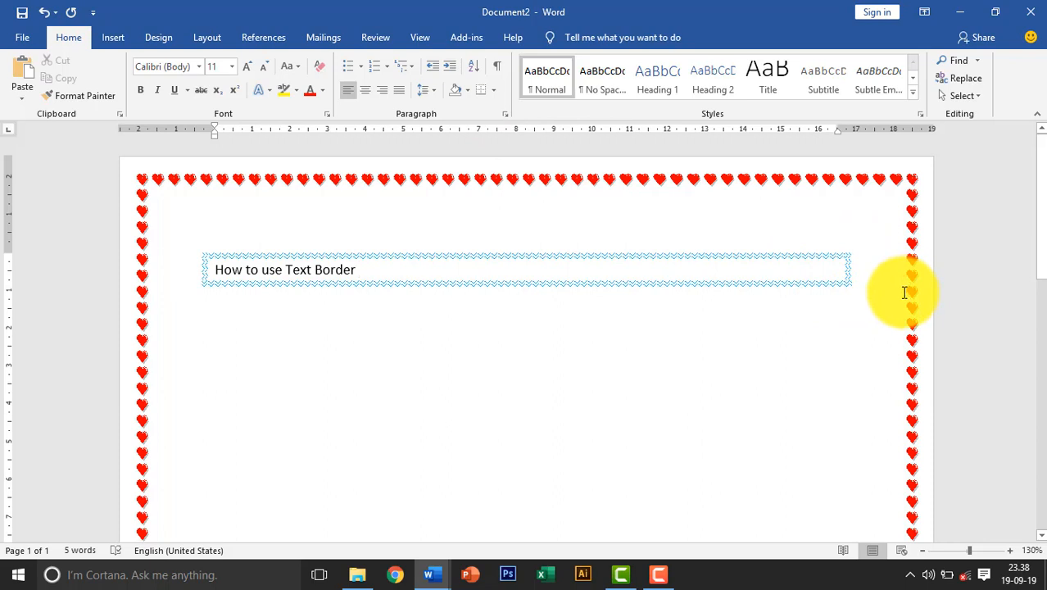
# Reopen Borders and Shading and compare the paragraph border settings with the page border settings.
pyautogui.click(494, 91)
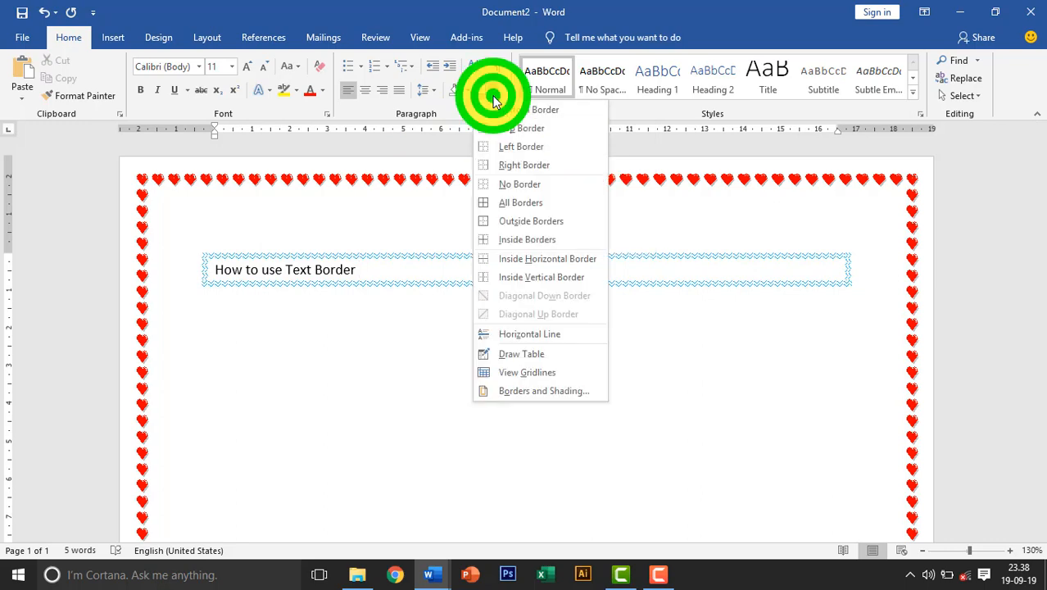
pyautogui.click(544, 392)
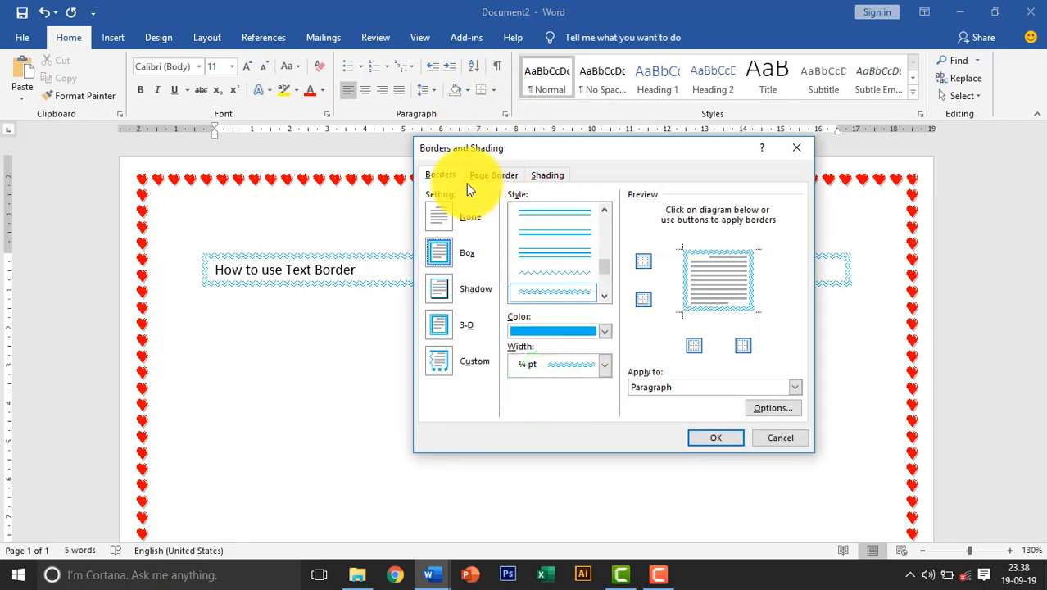
pyautogui.click(495, 174)
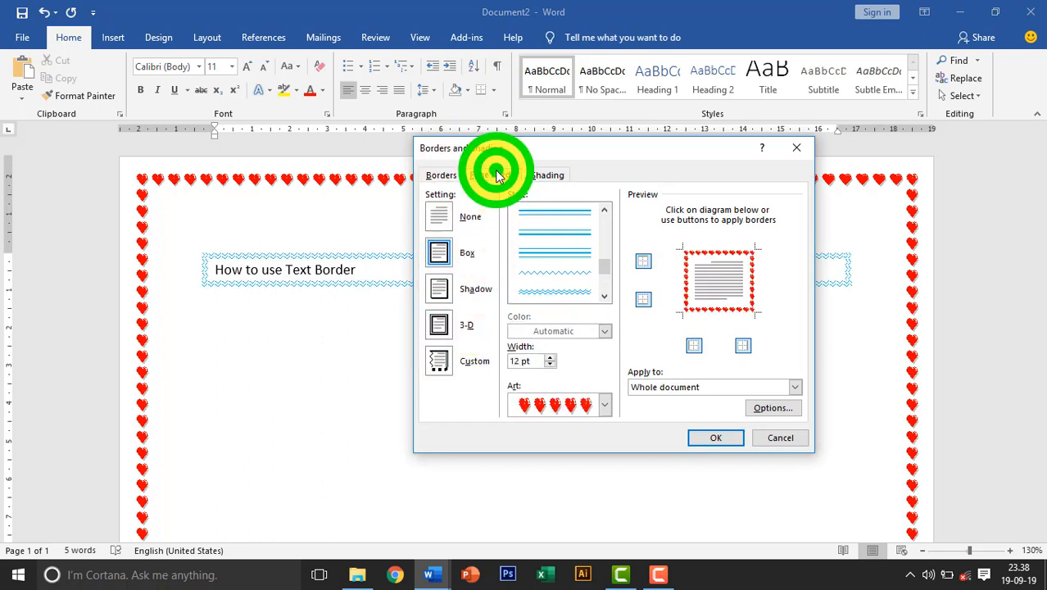
pyautogui.click(447, 175)
pyautogui.click(509, 172)
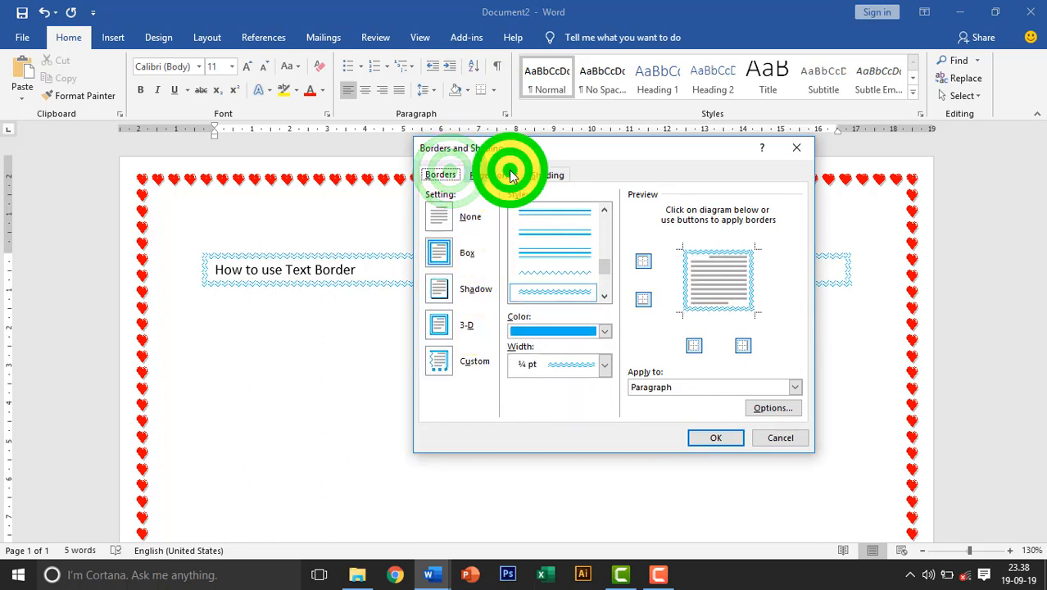
# Check the topic list in the "How to Use Border Properly" document and return to Document2's page border settings.
pyautogui.click(433, 574)
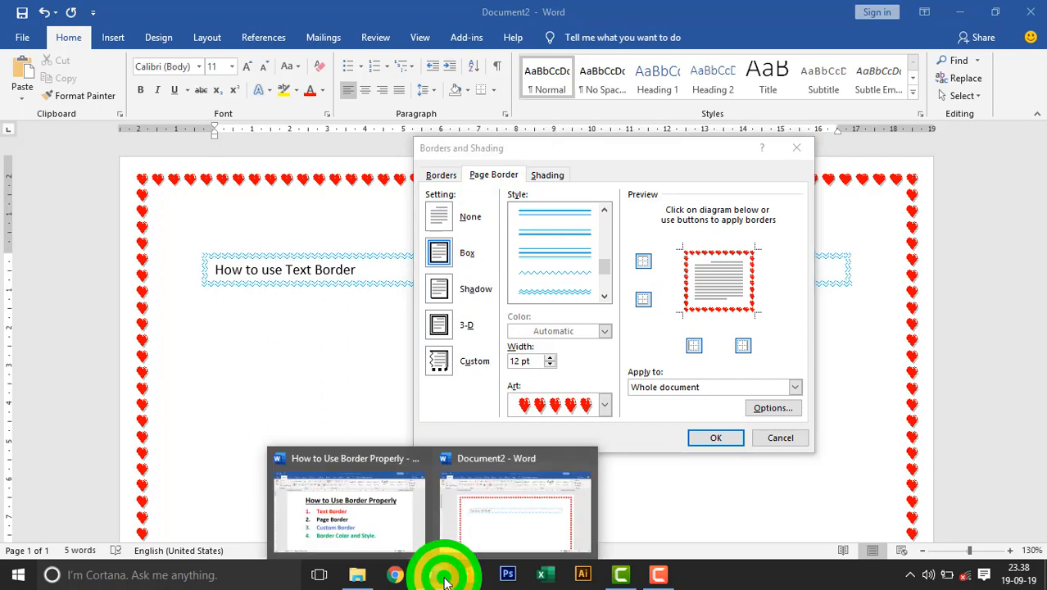
pyautogui.click(372, 535)
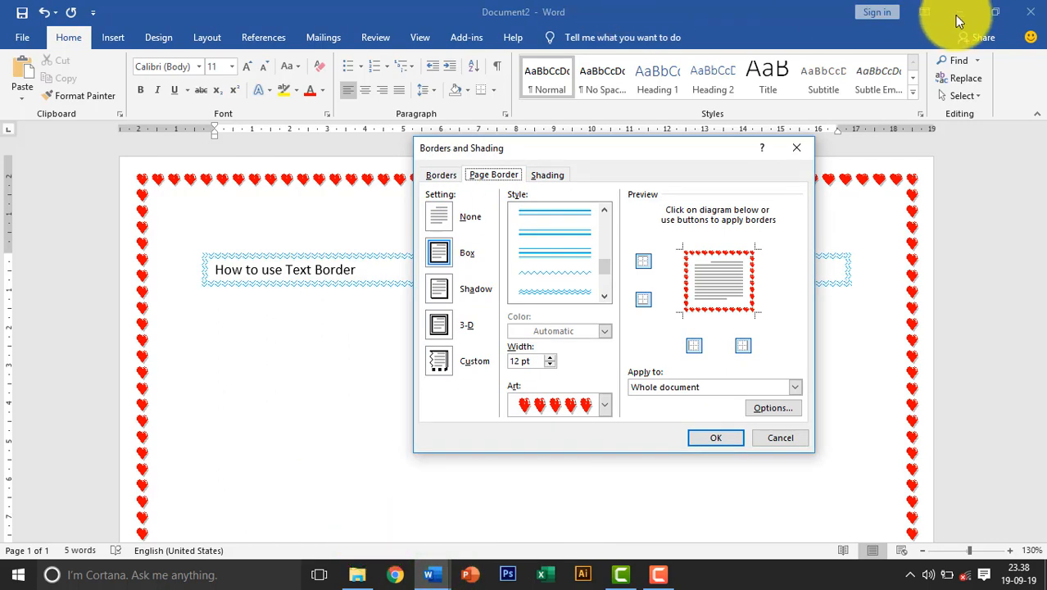
pyautogui.click(336, 355)
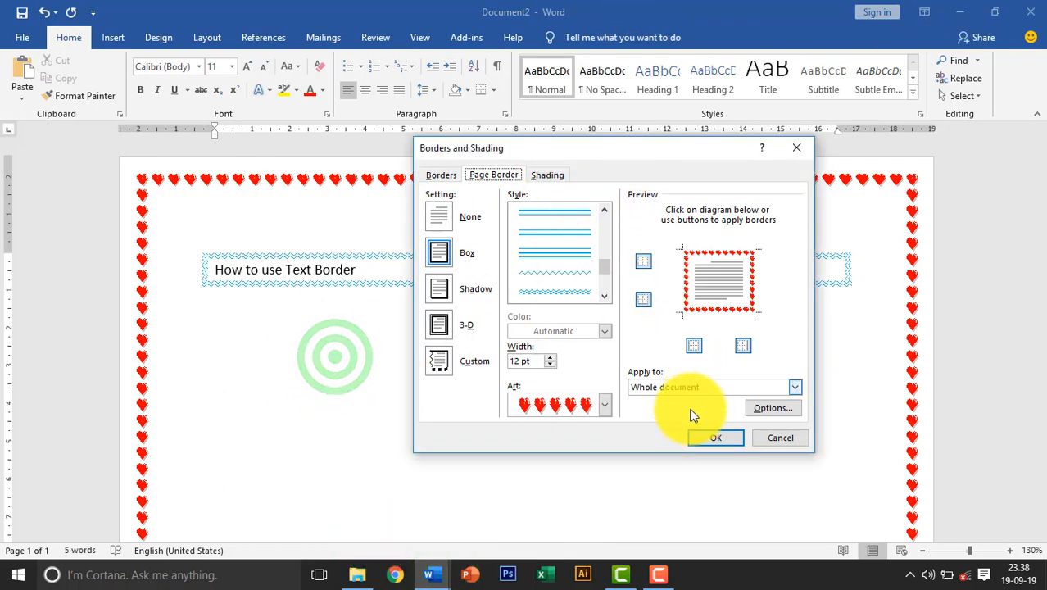
# Set the heart page border's width to 20 pt and apply it to the whole document.
pyautogui.click(521, 357)
pyautogui.click(553, 360)
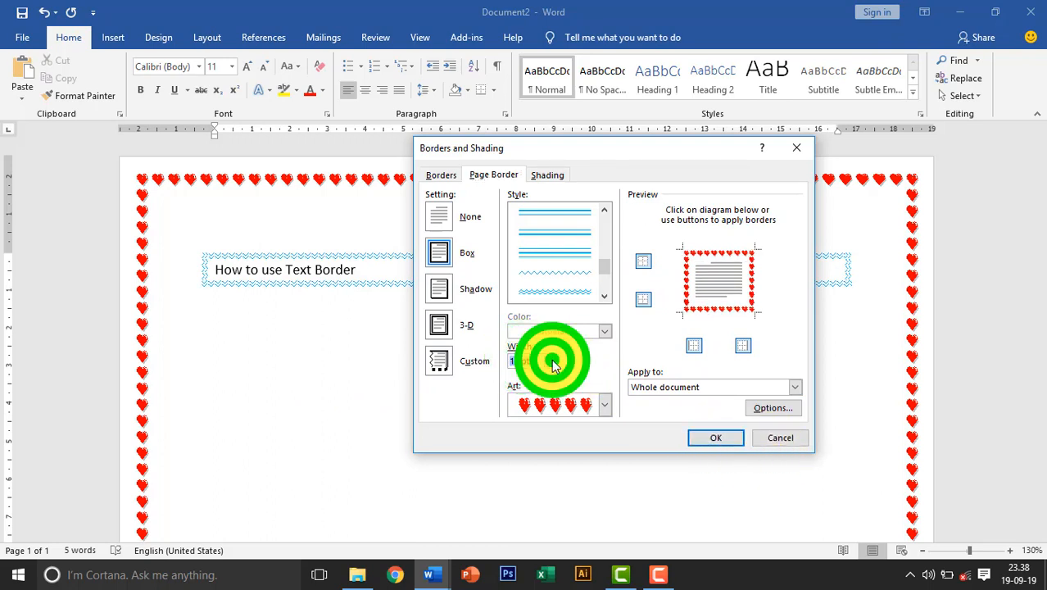
pyautogui.write('20')
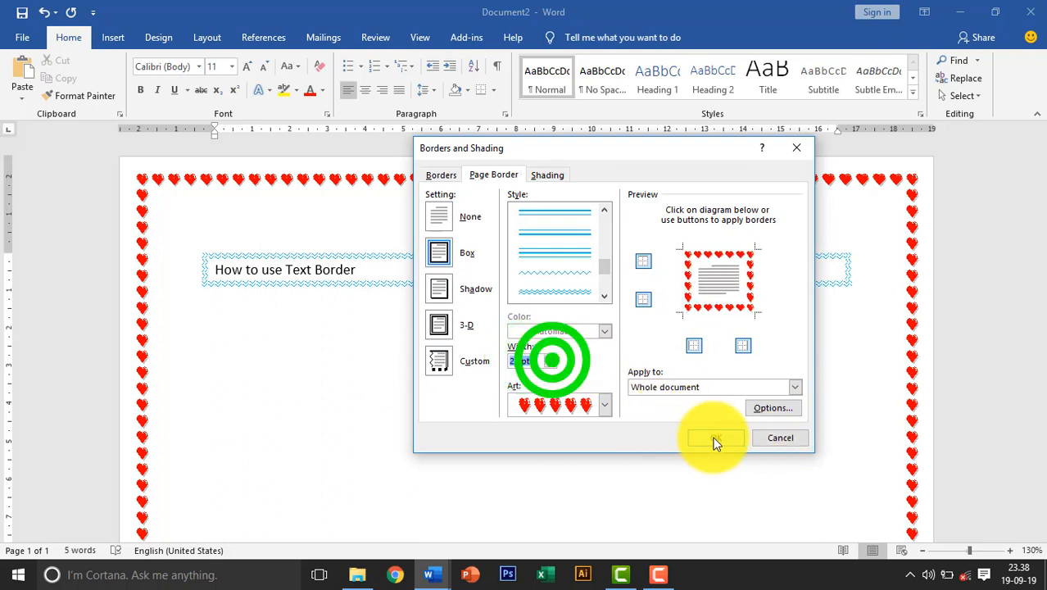
pyautogui.click(715, 437)
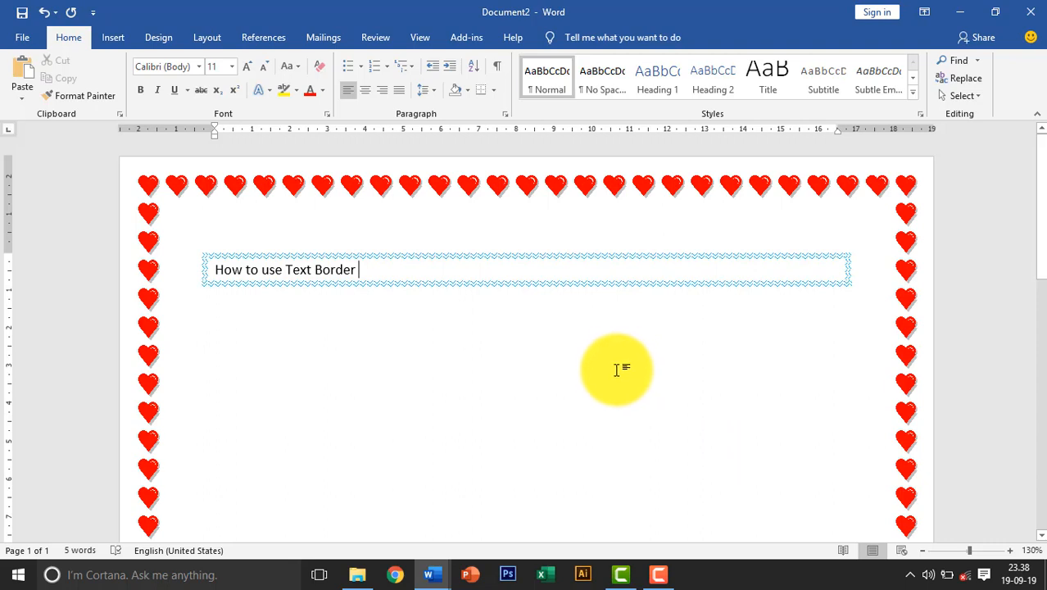
pyautogui.click(501, 89)
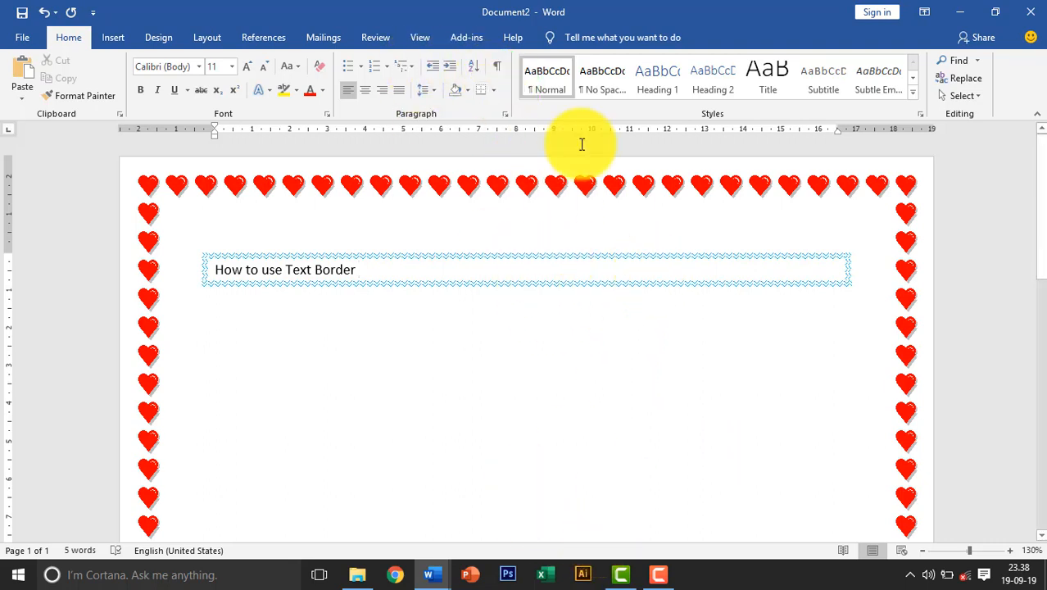
pyautogui.click(492, 89)
pyautogui.click(363, 308)
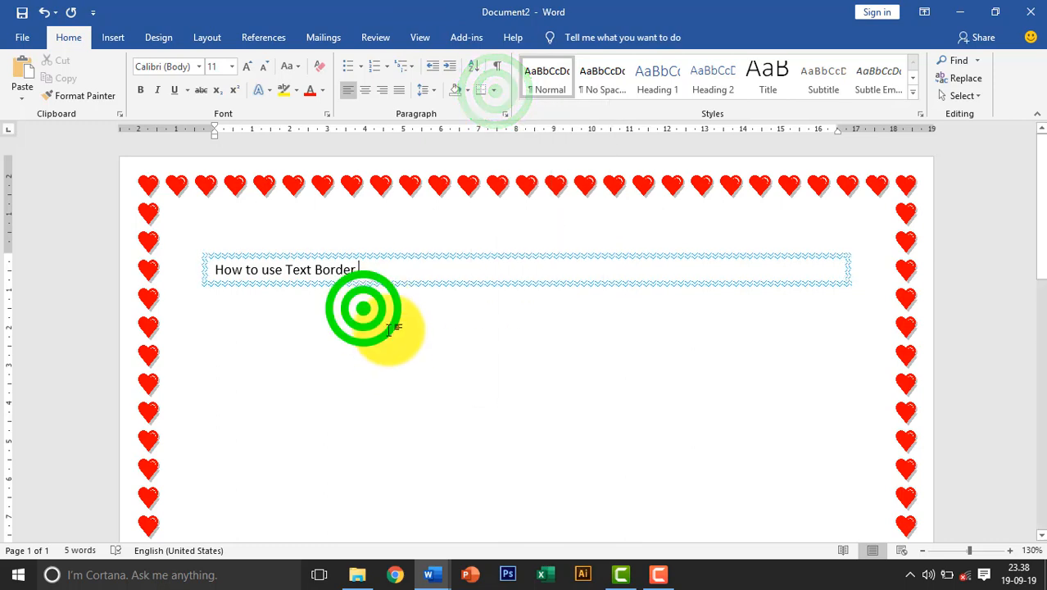
# Switch to the "How to Use Border Properly" document and review its list of border topics.
pyautogui.click(434, 573)
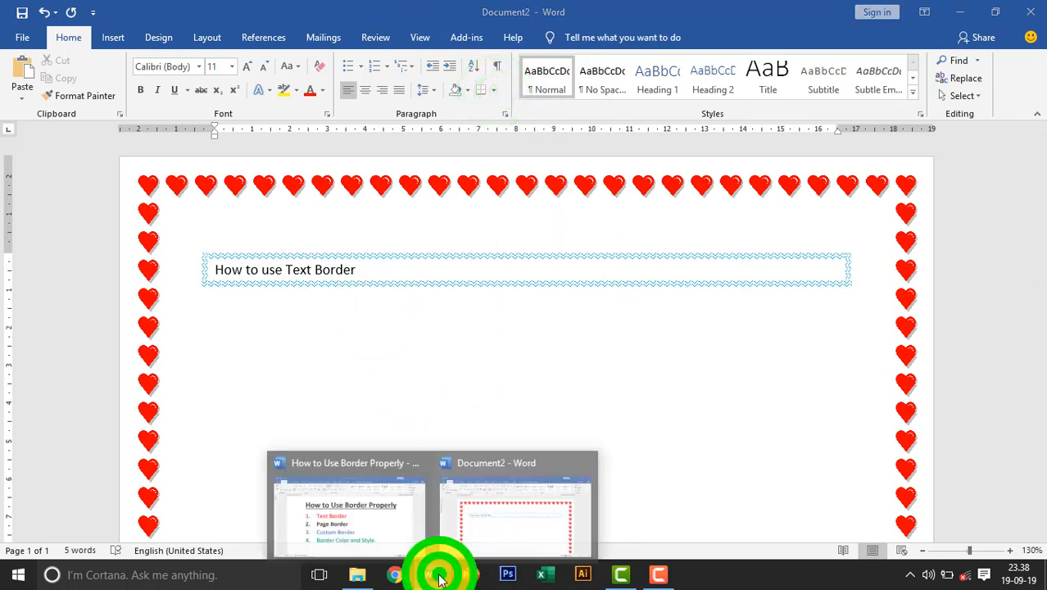
pyautogui.click(386, 531)
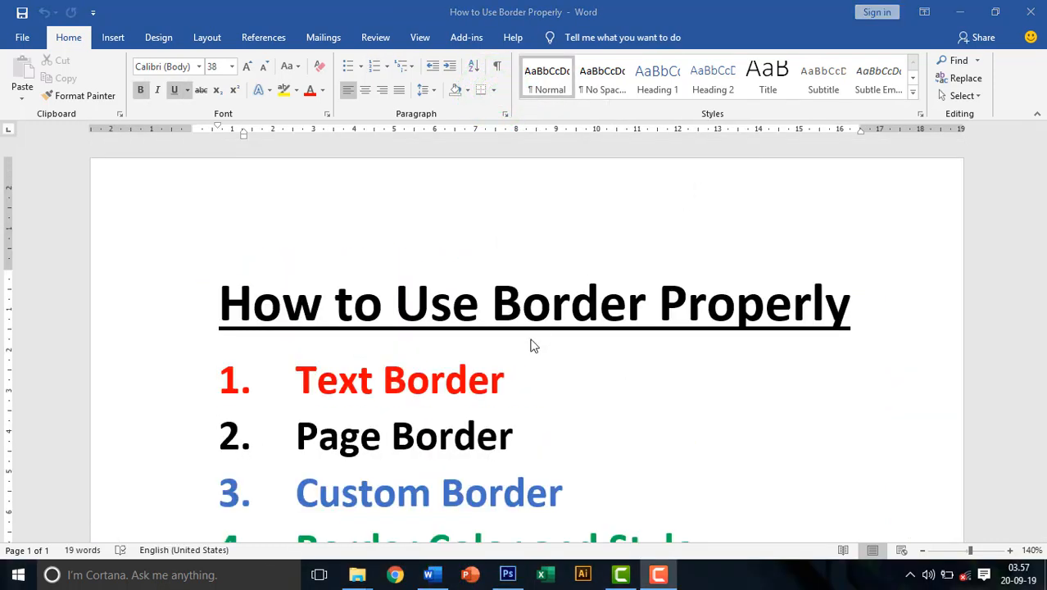
pyautogui.scroll(-2, 506, 432)
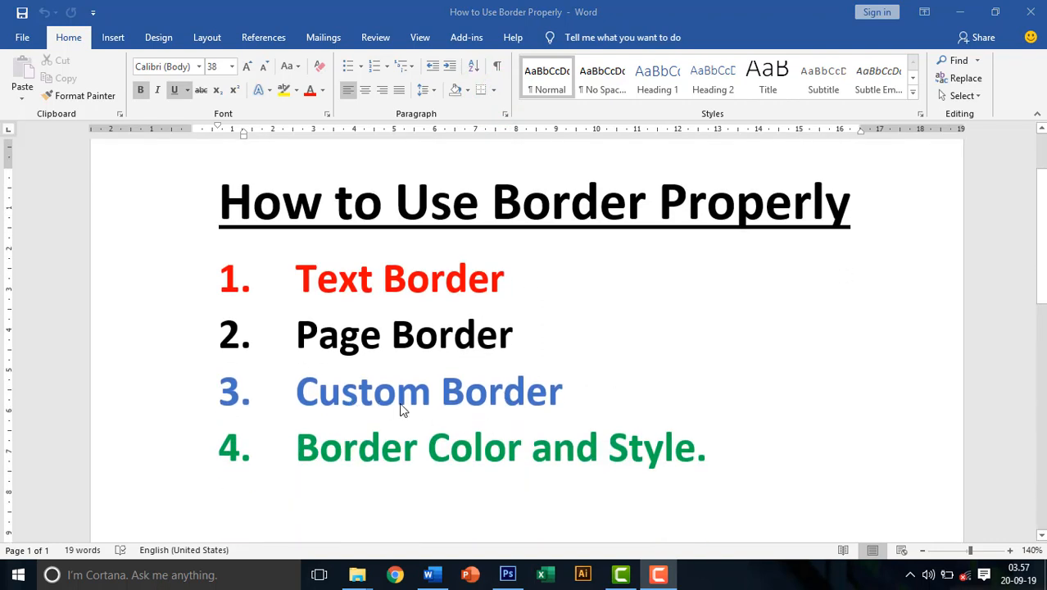
pyautogui.scroll(2, 409, 411)
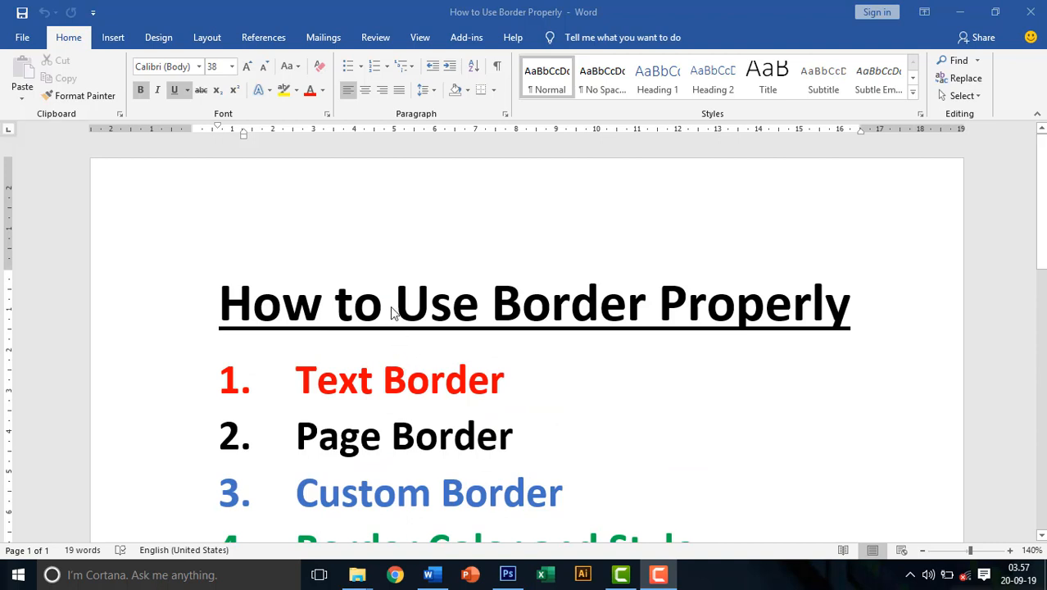
# Open the page header for editing and insert the circular portrait picture from the Desktop folder.
pyautogui.doubleClick(280, 193)
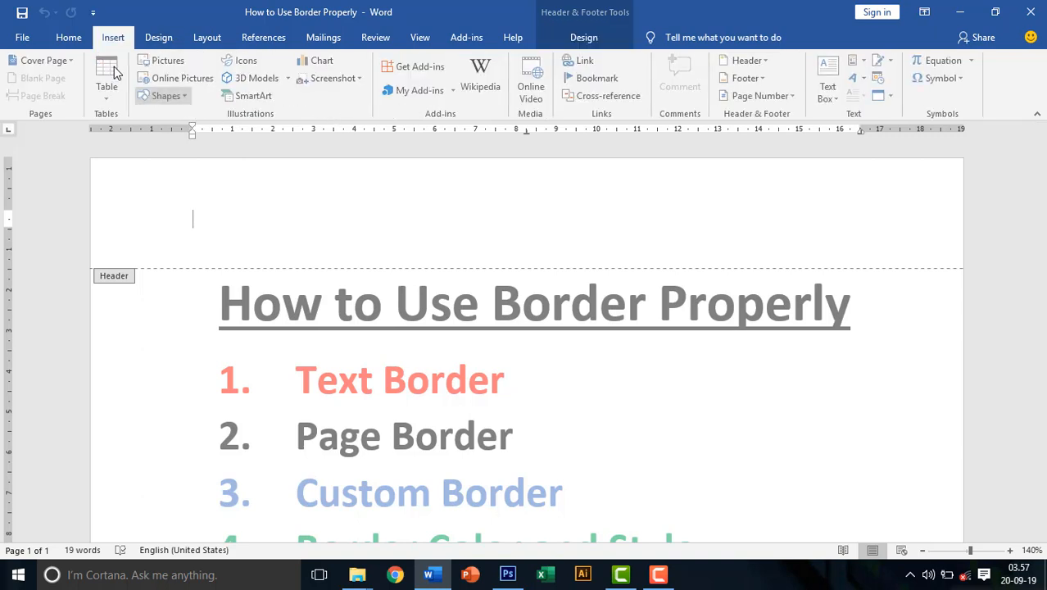
pyautogui.click(174, 63)
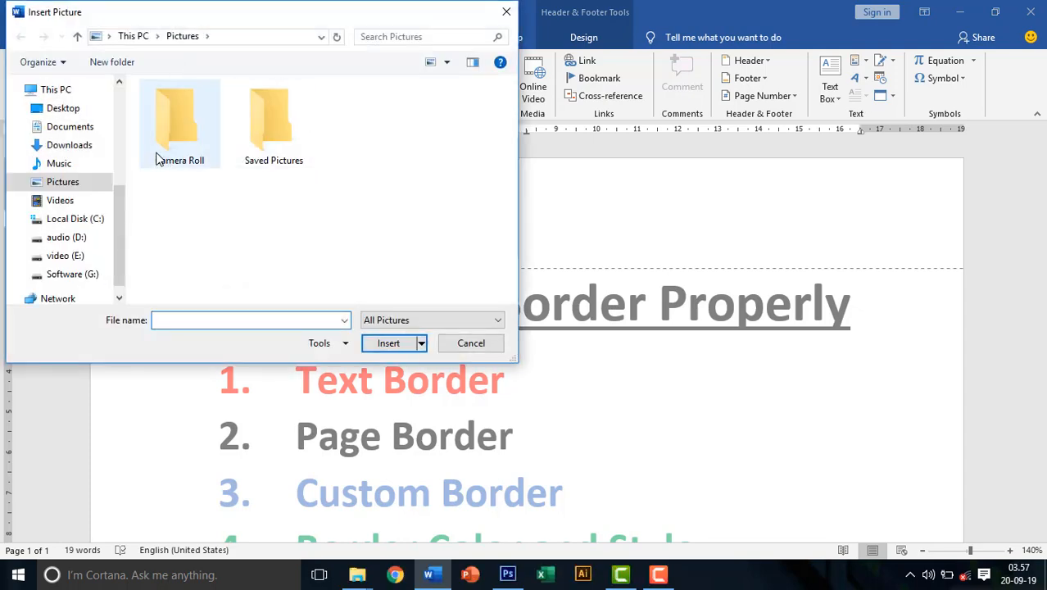
pyautogui.click(63, 107)
pyautogui.doubleClick(280, 206)
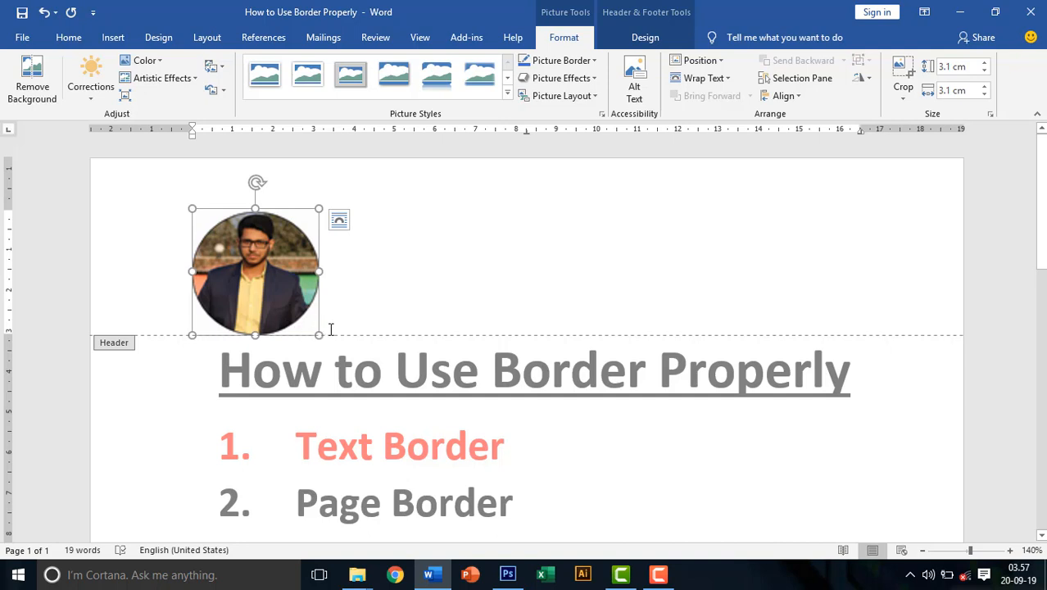
# Shrink the header picture to about 0.93 cm square and set its text wrapping to In Front of Text.
pyautogui.moveTo(320, 334); pyautogui.dragTo(234, 247)
pyautogui.click(273, 240)
pyautogui.click(225, 232)
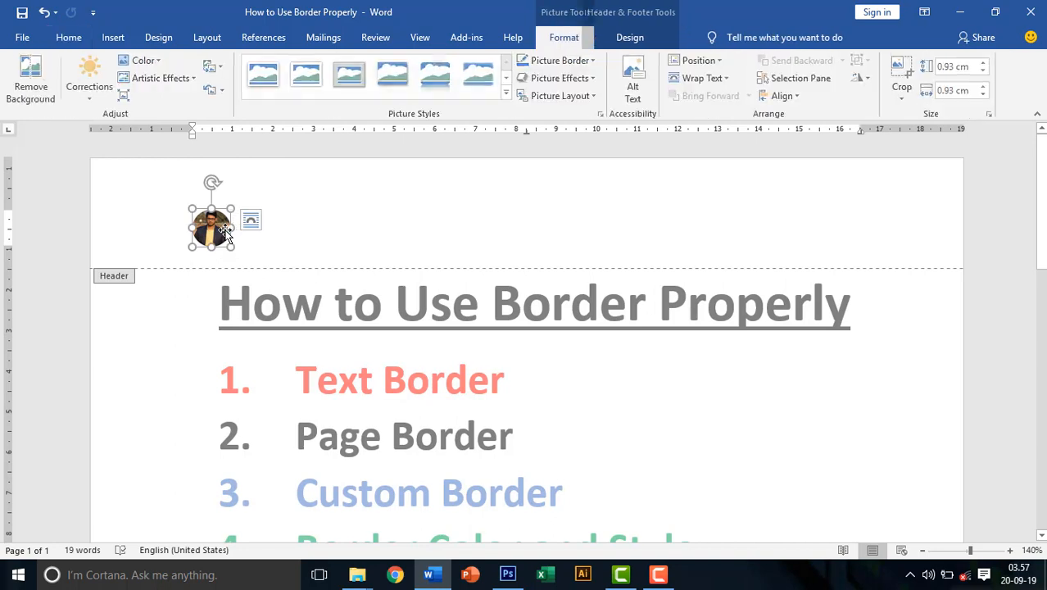
pyautogui.rightClick(225, 234)
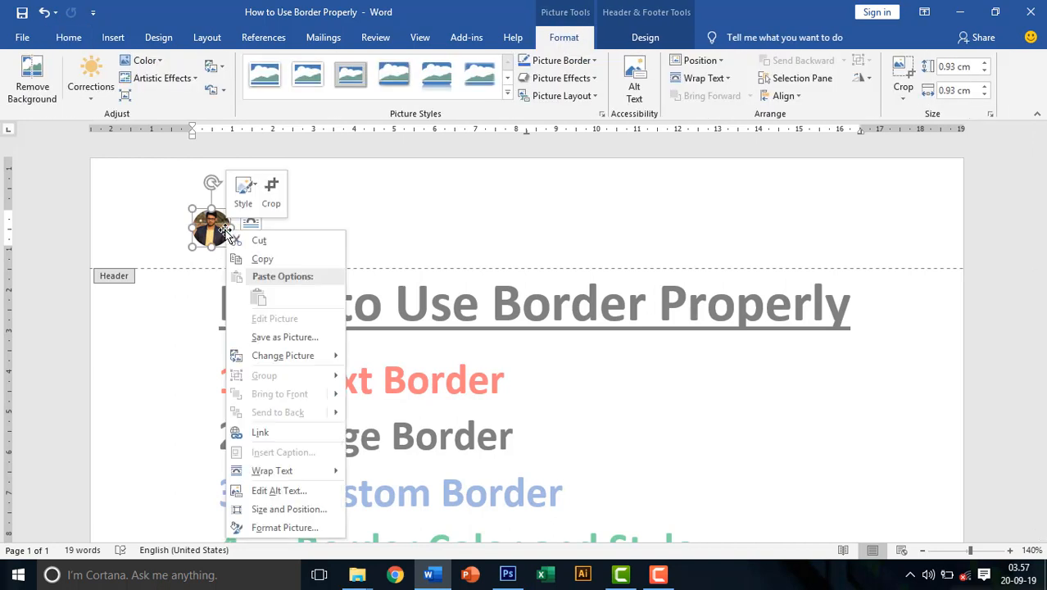
pyautogui.moveTo(326, 477)
pyautogui.click(407, 456)
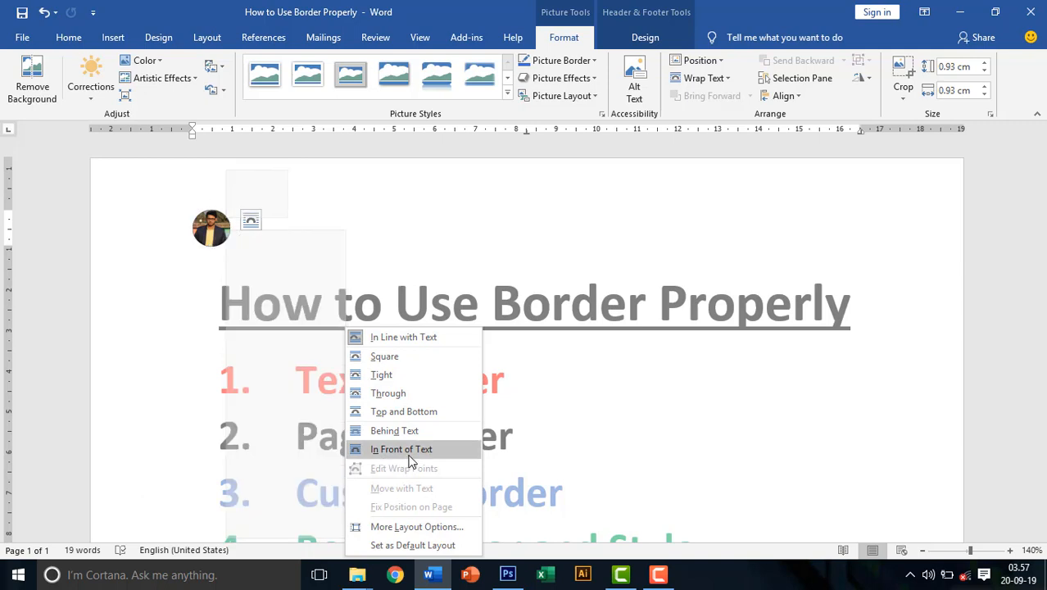
# Duplicate the small picture into a row of six in the header and copy that set alongside to make twelve.
pyautogui.moveTo(218, 233); pyautogui.dragTo(438, 245)
pyautogui.keyDown('shift'); pyautogui.click(221, 236); pyautogui.keyUp('shift')
pyautogui.keyDown('shift'); pyautogui.click(211, 238); pyautogui.keyUp('shift')
pyautogui.keyDown('shift'); pyautogui.click(256, 237); pyautogui.keyUp('shift')
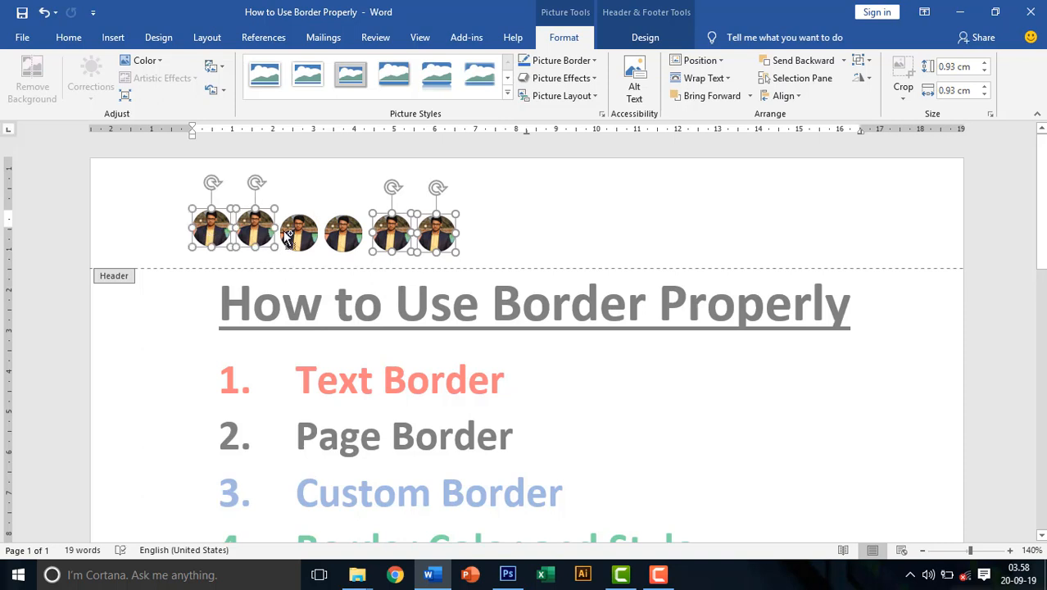
pyautogui.keyDown('shift'); pyautogui.click(299, 239); pyautogui.keyUp('shift')
pyautogui.keyDown('shift'); pyautogui.click(354, 242); pyautogui.keyUp('shift')
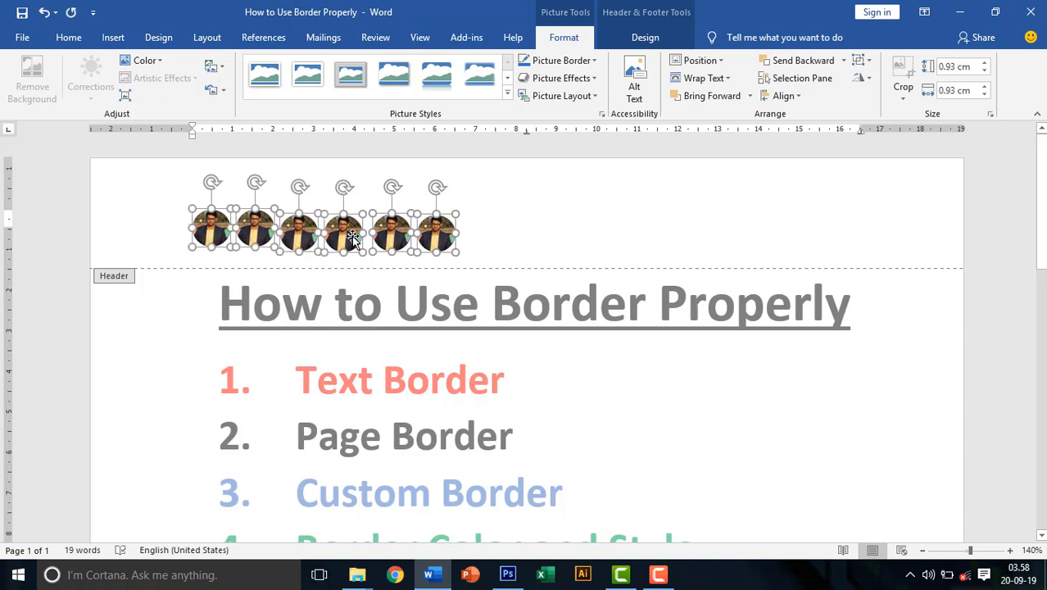
pyautogui.moveTo(352, 238); pyautogui.dragTo(618, 250)
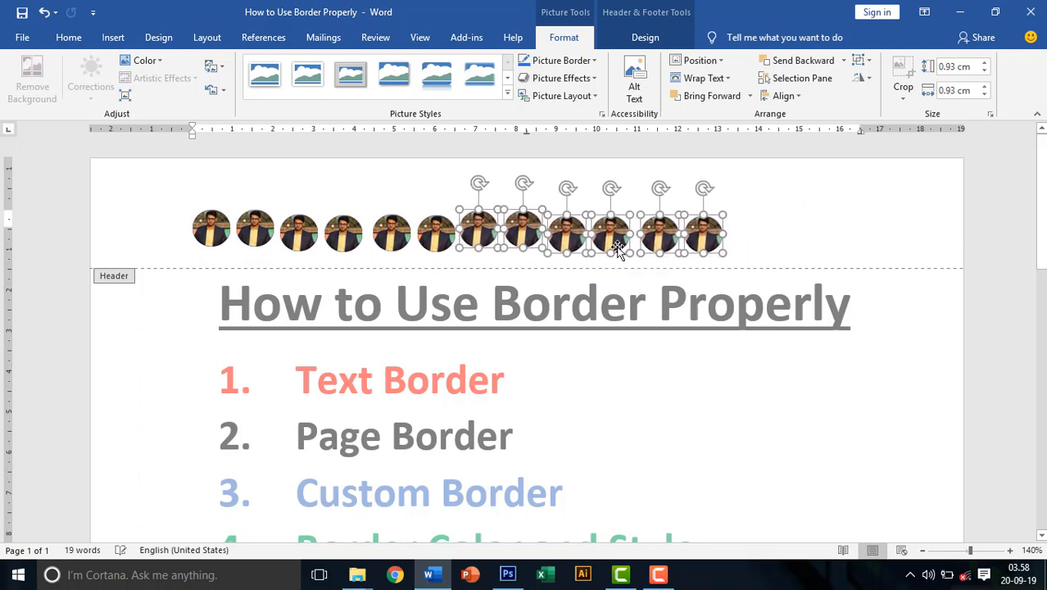
pyautogui.press('Down')
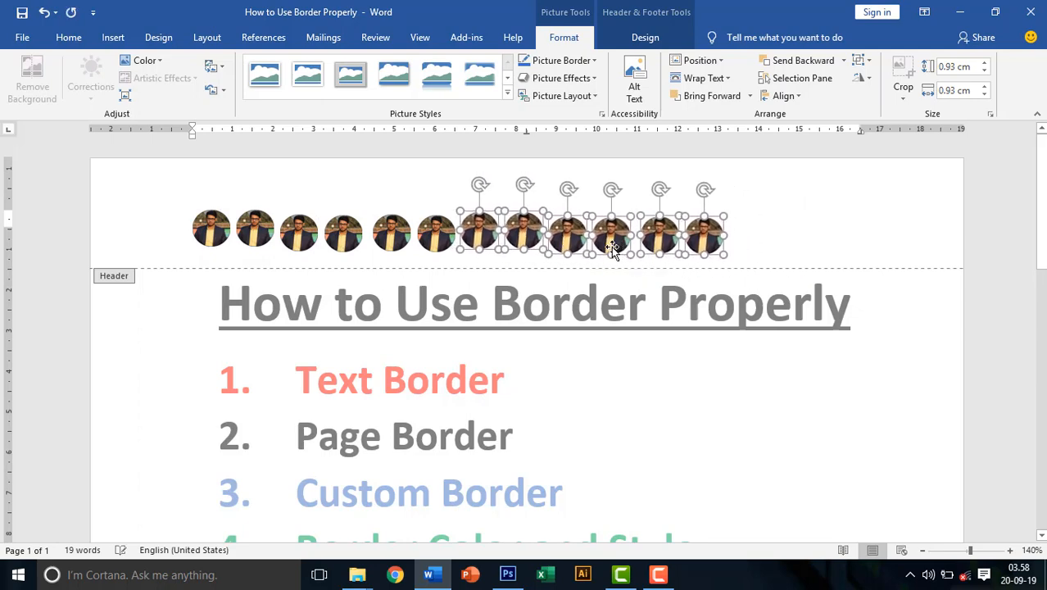
# Duplicate the whole row of twelve header pictures and group the copies into one object.
pyautogui.keyDown('shift'); pyautogui.click(430, 238); pyautogui.keyUp('shift')
pyautogui.keyDown('shift'); pyautogui.click(385, 240); pyautogui.keyUp('shift')
pyautogui.keyDown('shift'); pyautogui.click(342, 238); pyautogui.keyUp('shift')
pyautogui.keyDown('shift'); pyautogui.click(276, 238); pyautogui.keyUp('shift')
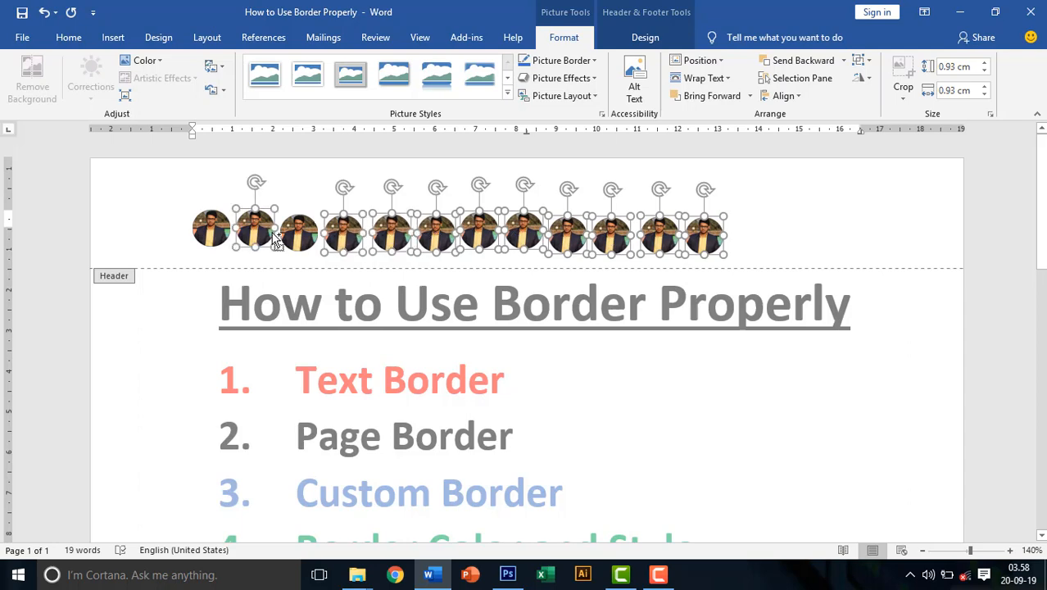
pyautogui.keyDown('shift'); pyautogui.click(300, 239); pyautogui.keyUp('shift')
pyautogui.keyDown('shift'); pyautogui.click(221, 236); pyautogui.keyUp('shift')
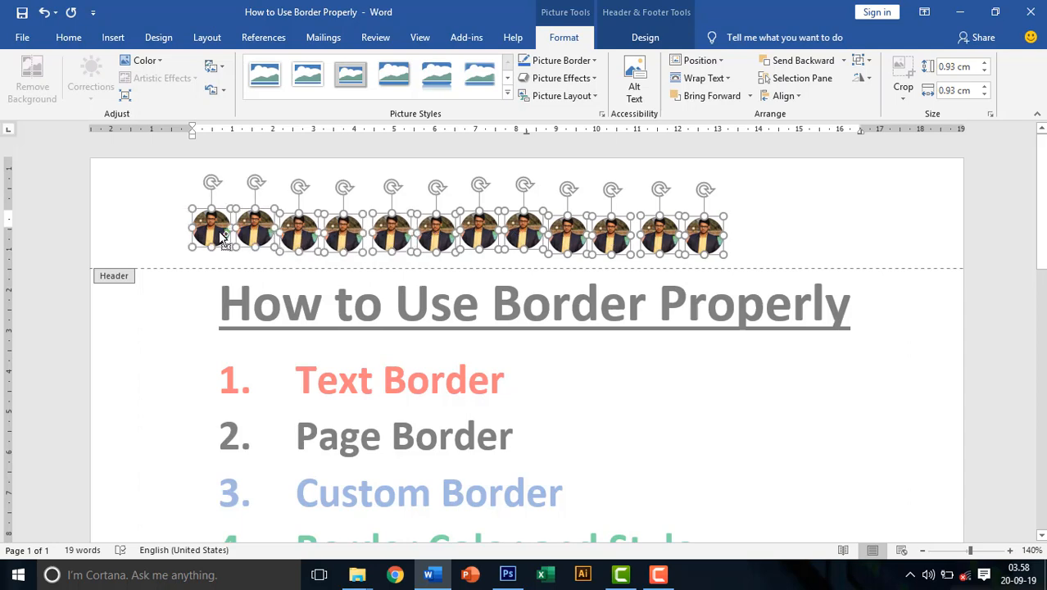
pyautogui.hotkey('ctrl', 'v')
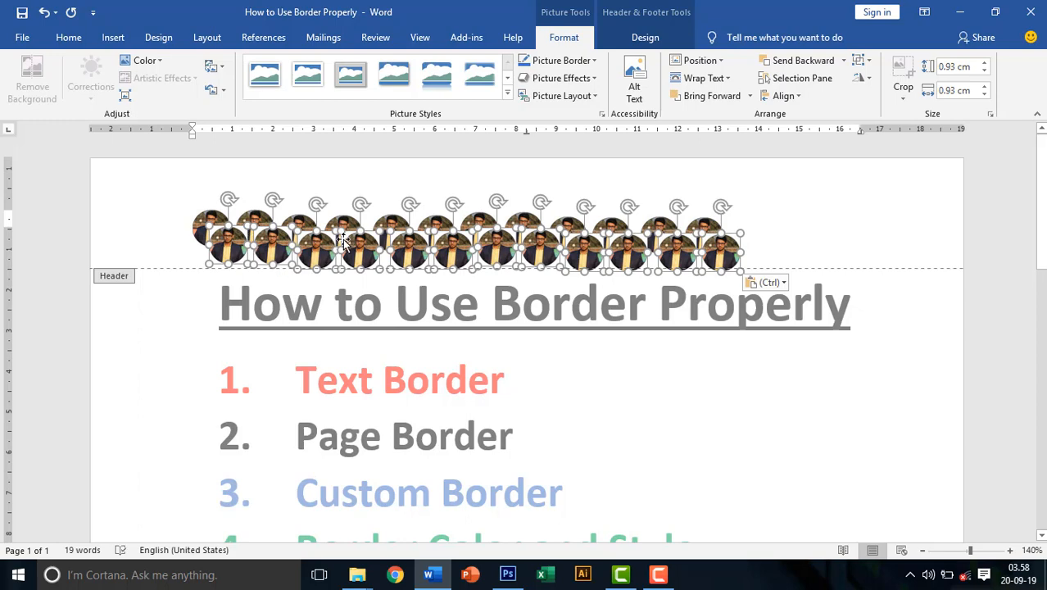
pyautogui.hotkey('ctrl', 'z')
pyautogui.rightClick(379, 232)
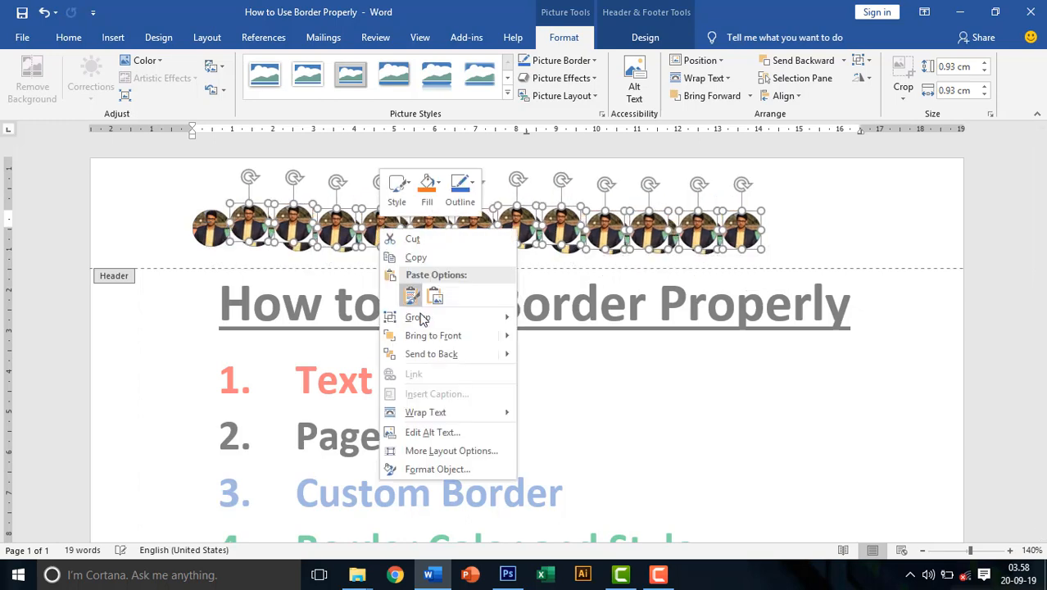
pyautogui.moveTo(469, 326)
pyautogui.click(555, 320)
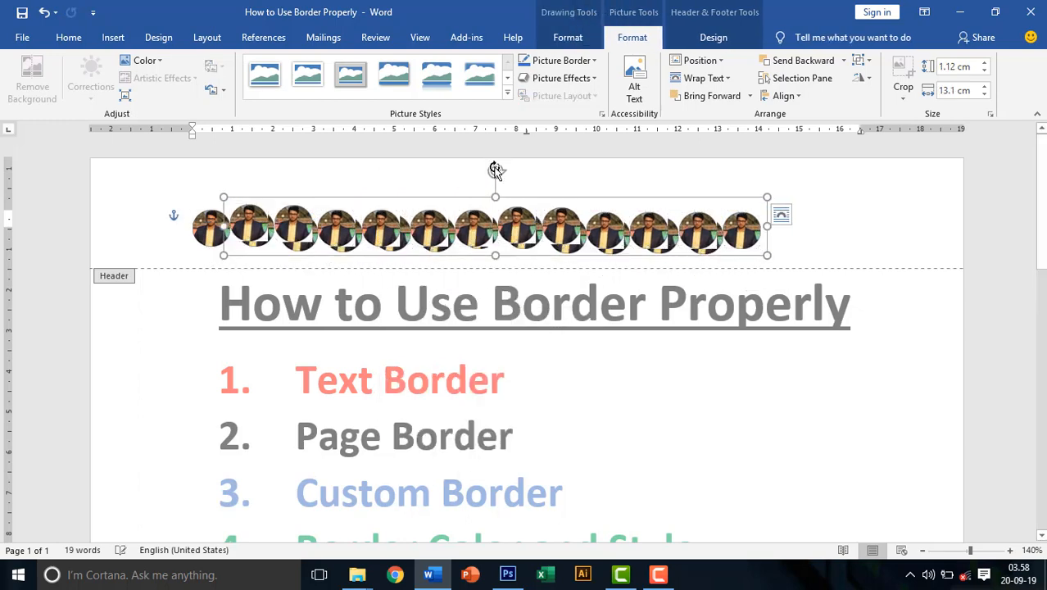
# Rotate the grouped picture row to vertical and position it along the page's left margin, starting level with the header row.
pyautogui.moveTo(499, 170); pyautogui.dragTo(613, 233)
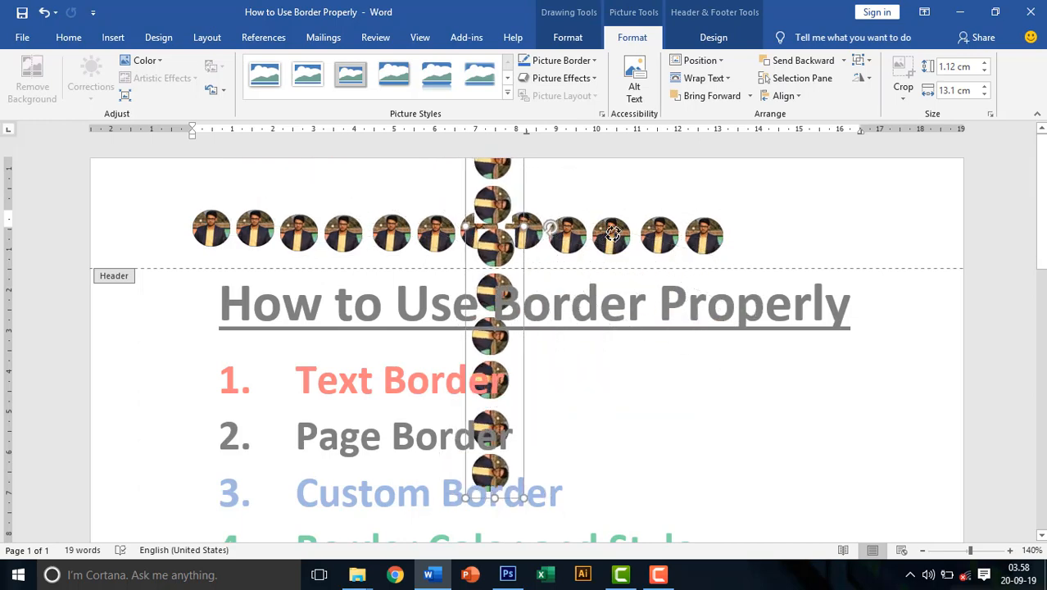
pyautogui.moveTo(490, 208); pyautogui.dragTo(143, 470)
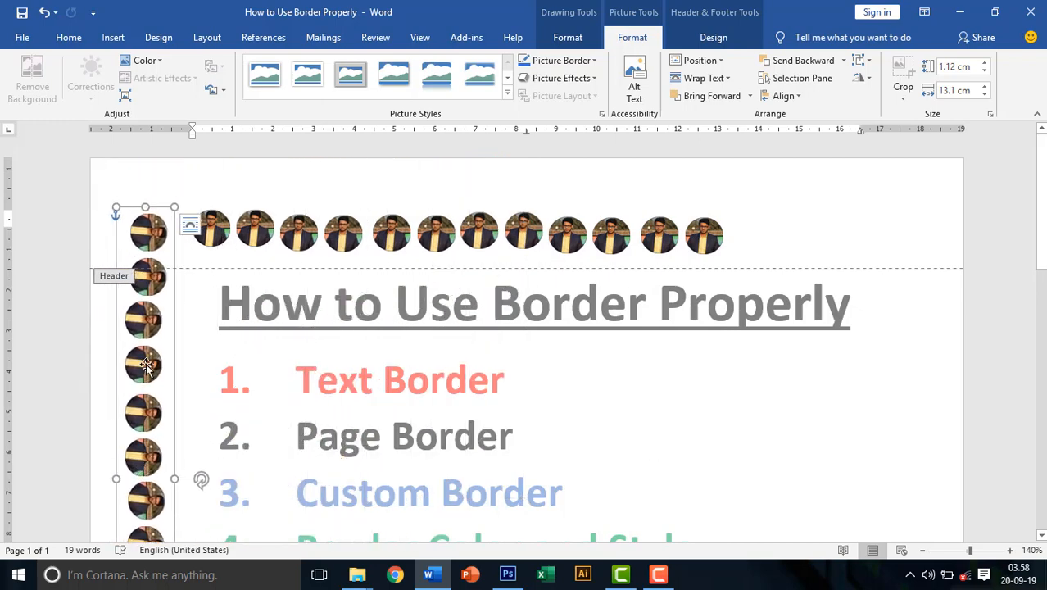
pyautogui.moveTo(144, 366); pyautogui.dragTo(157, 366)
pyautogui.scroll(-5, 187, 362)
pyautogui.scroll(1, 187, 356)
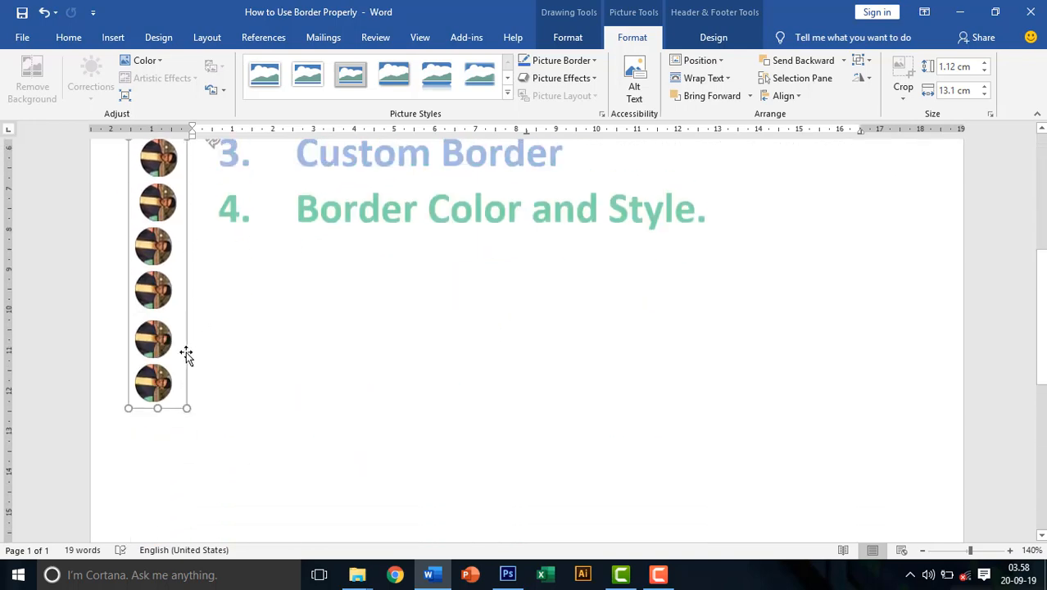
# Copy the vertical picture group and place the copy along the page's right margin, level with the left column.
pyautogui.scroll(3, 187, 354)
pyautogui.hotkey('ctrl', 'c')
pyautogui.hotkey('ctrl', 'v')
pyautogui.moveTo(178, 334); pyautogui.dragTo(913, 314)
pyautogui.scroll(3, 706, 369)
# Paste another vertical picture group and align it directly below the column on the page's right margin.
pyautogui.scroll(-8, 809, 332)
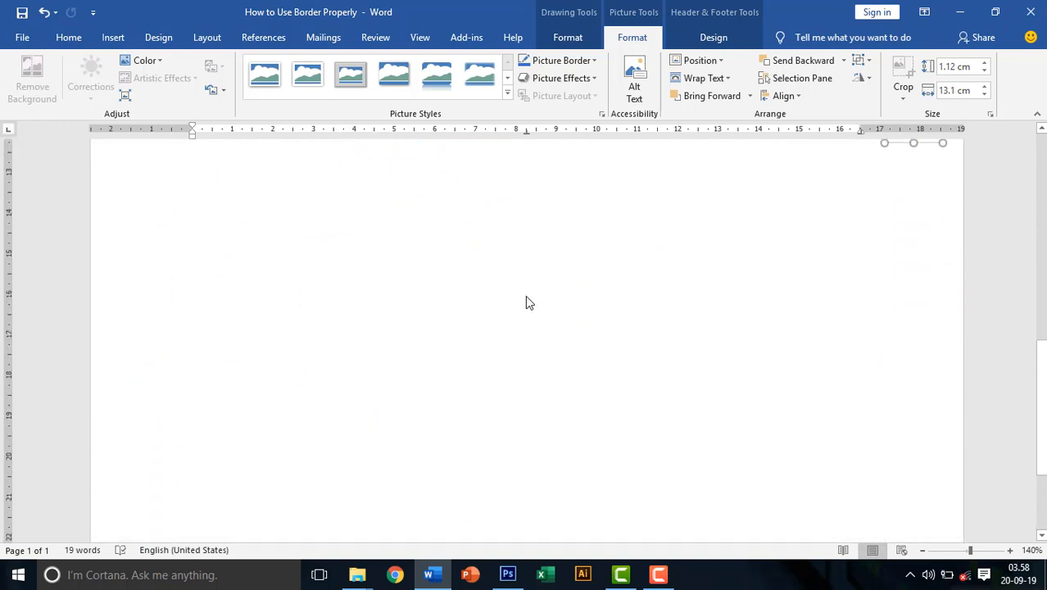
pyautogui.hotkey('ctrl', 'v')
pyautogui.scroll(6, 386, 286)
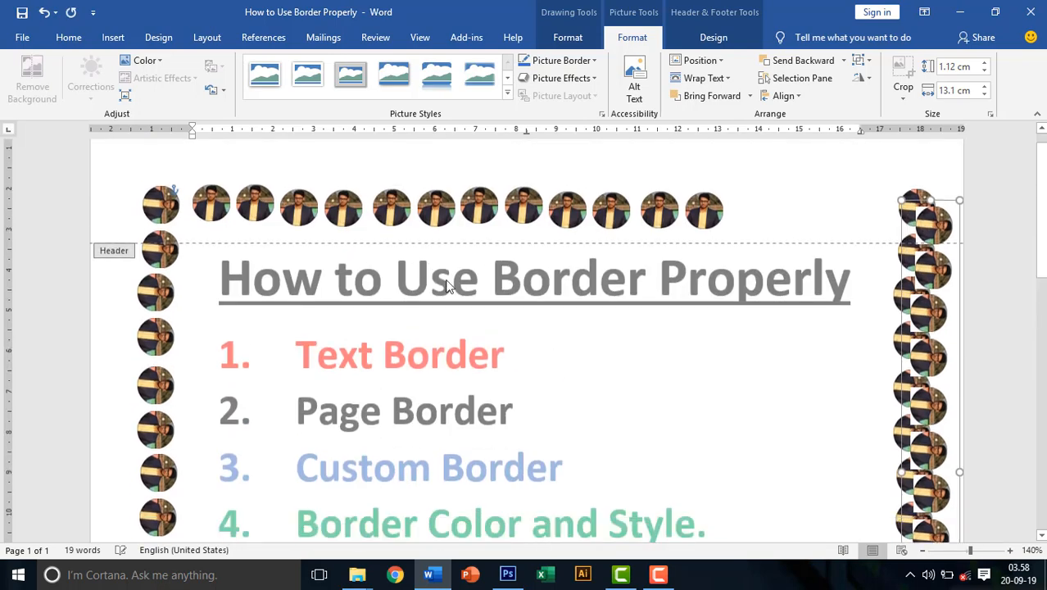
pyautogui.scroll(-6, 638, 264)
pyautogui.moveTo(901, 259); pyautogui.dragTo(901, 480)
pyautogui.keyDown('ctrl'); pyautogui.scroll(-5, 776, 400); pyautogui.keyUp('ctrl')
pyautogui.keyDown('ctrl'); pyautogui.scroll(-2, 777, 400); pyautogui.keyUp('ctrl')
pyautogui.scroll(2, 762, 367)
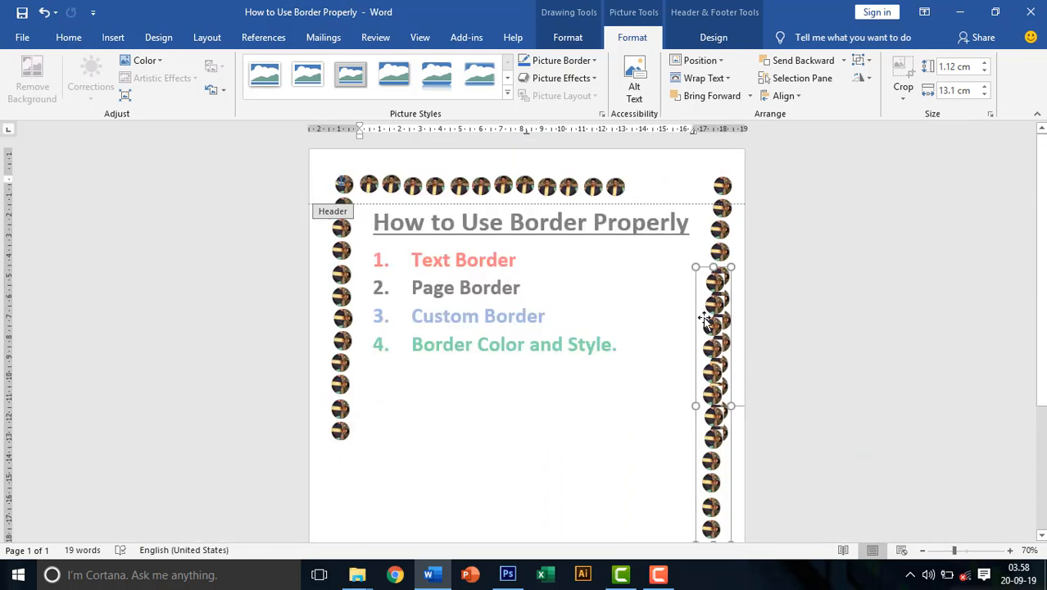
pyautogui.moveTo(710, 321); pyautogui.dragTo(703, 498)
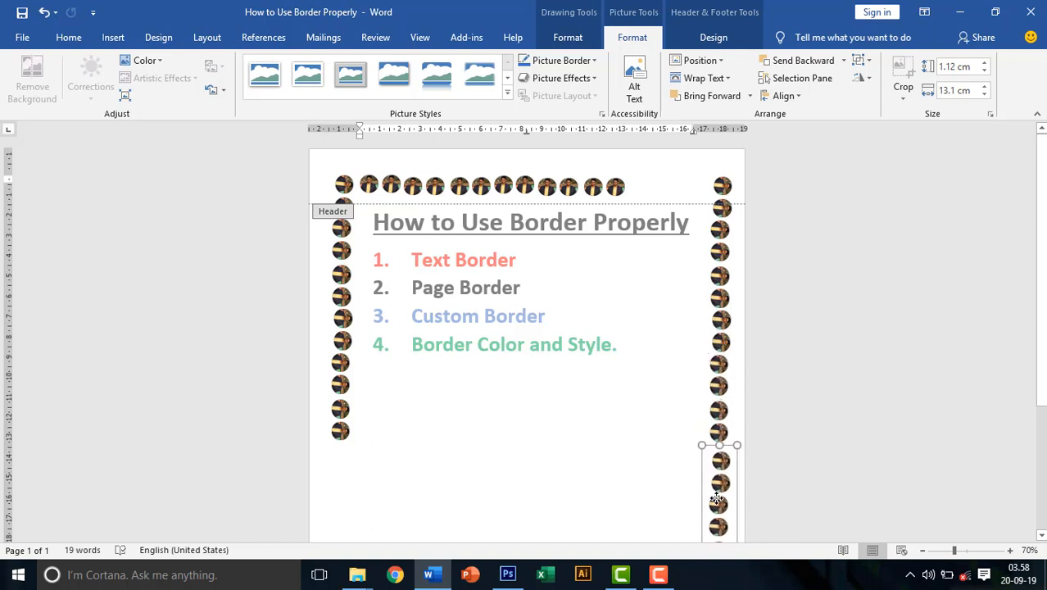
# Add a copy of the picture group along the lower left margin and a horizontal copy across the footer.
pyautogui.scroll(-3, 702, 475)
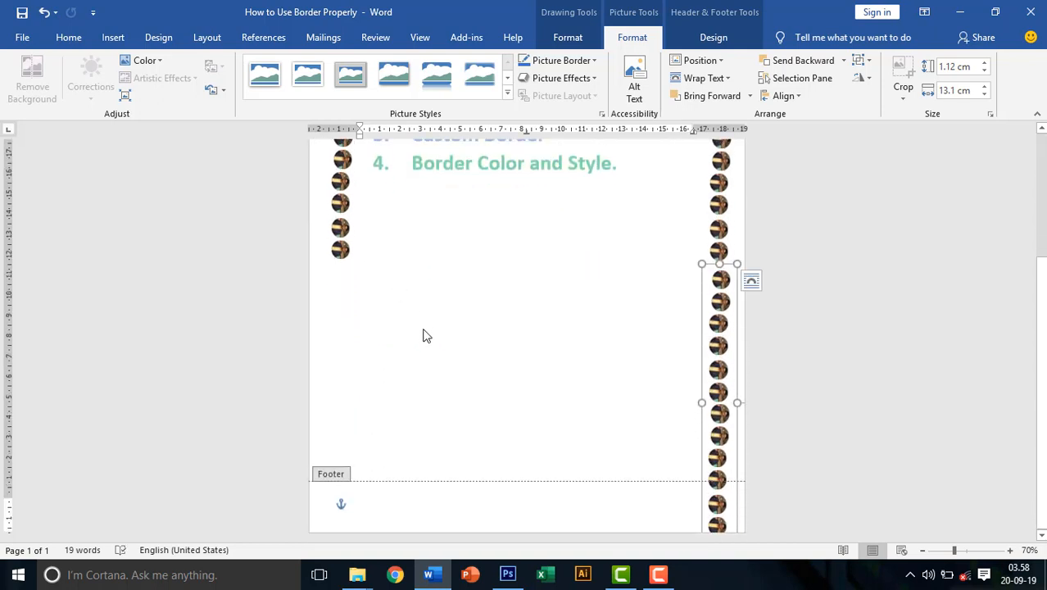
pyautogui.hotkey('ctrl', 'v')
pyautogui.moveTo(728, 414); pyautogui.dragTo(340, 406)
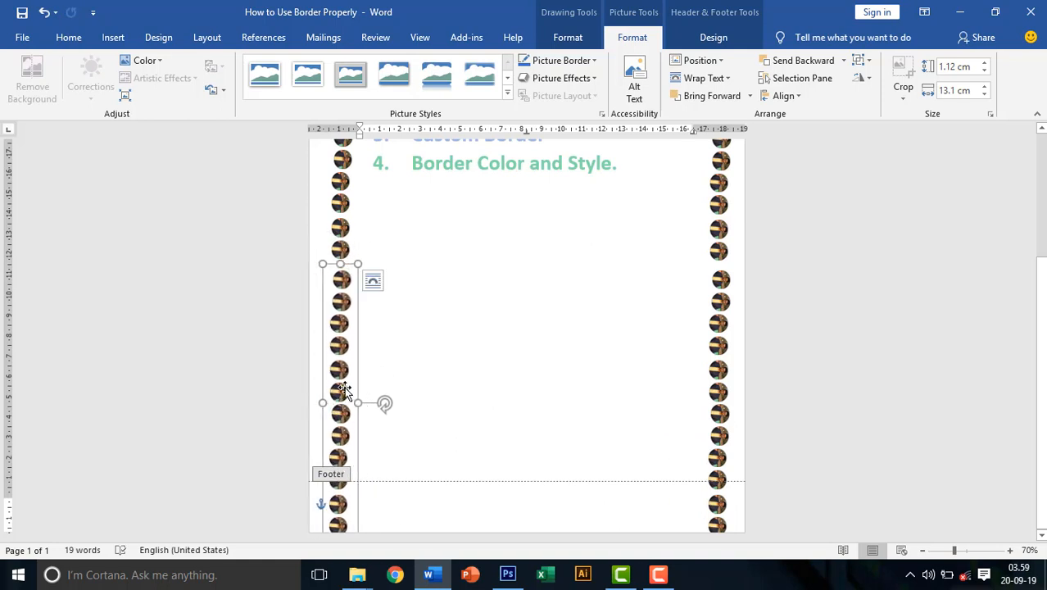
pyautogui.moveTo(344, 393); pyautogui.dragTo(444, 327)
pyautogui.moveTo(408, 428); pyautogui.dragTo(451, 502)
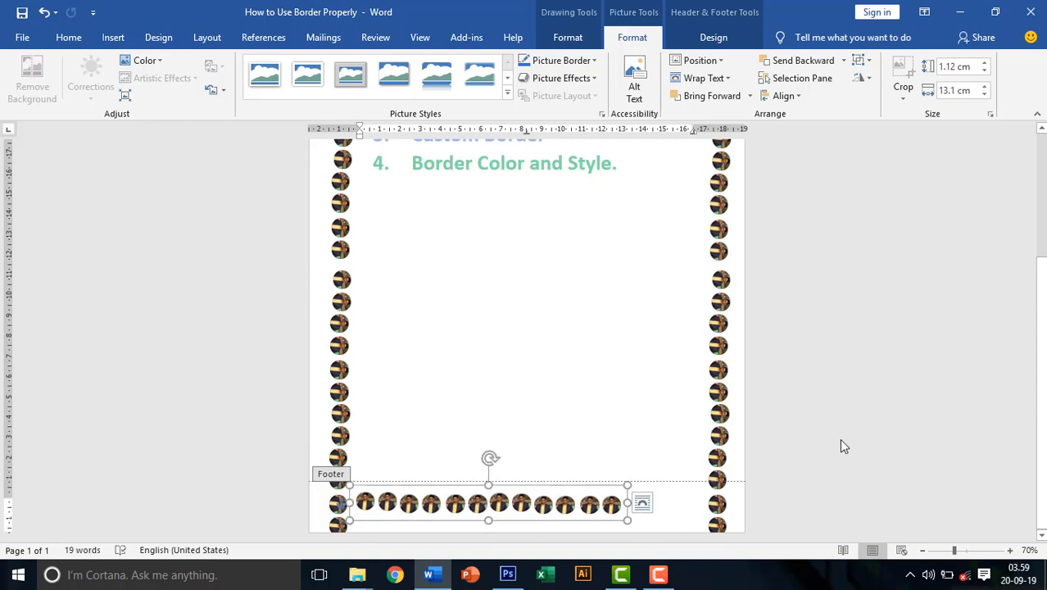
# Ungroup the lower right picture column and move its last picture inward, level with the footer row.
pyautogui.click(706, 520)
pyautogui.rightClick(706, 519)
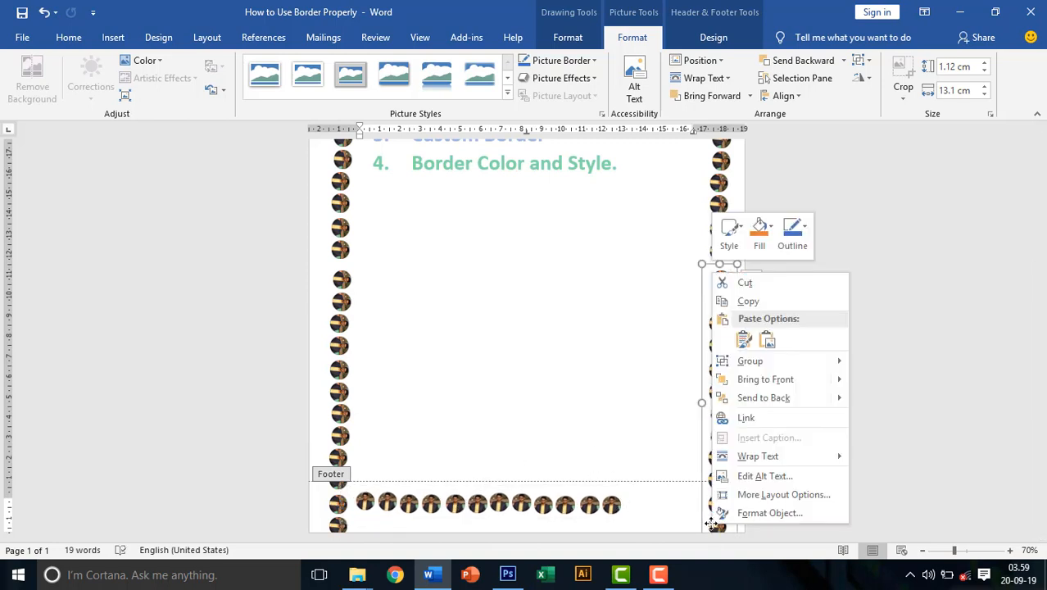
pyautogui.moveTo(819, 362)
pyautogui.click(877, 382)
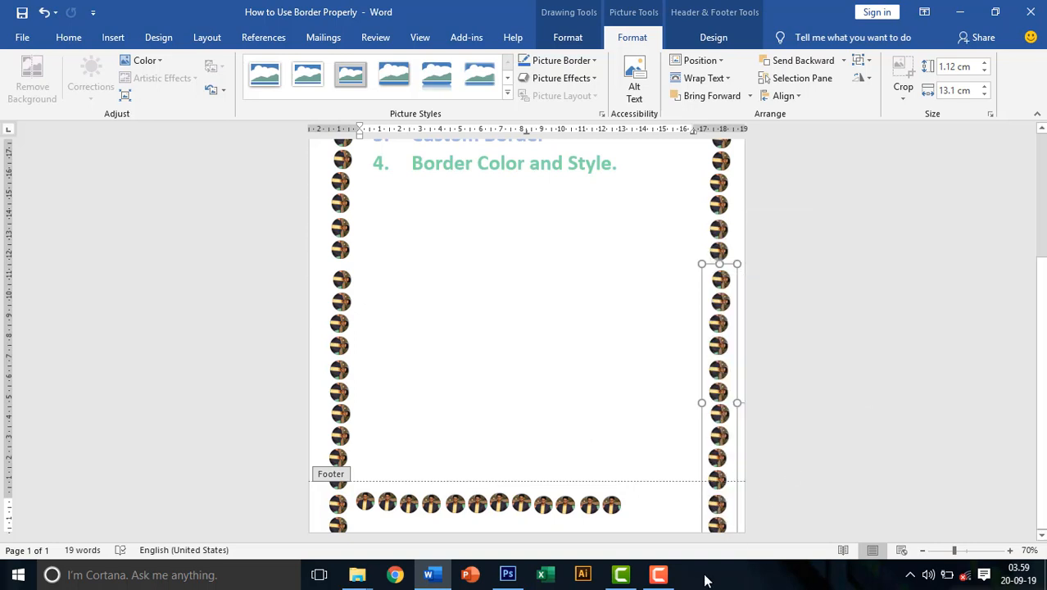
pyautogui.click(723, 532)
pyautogui.click(718, 524)
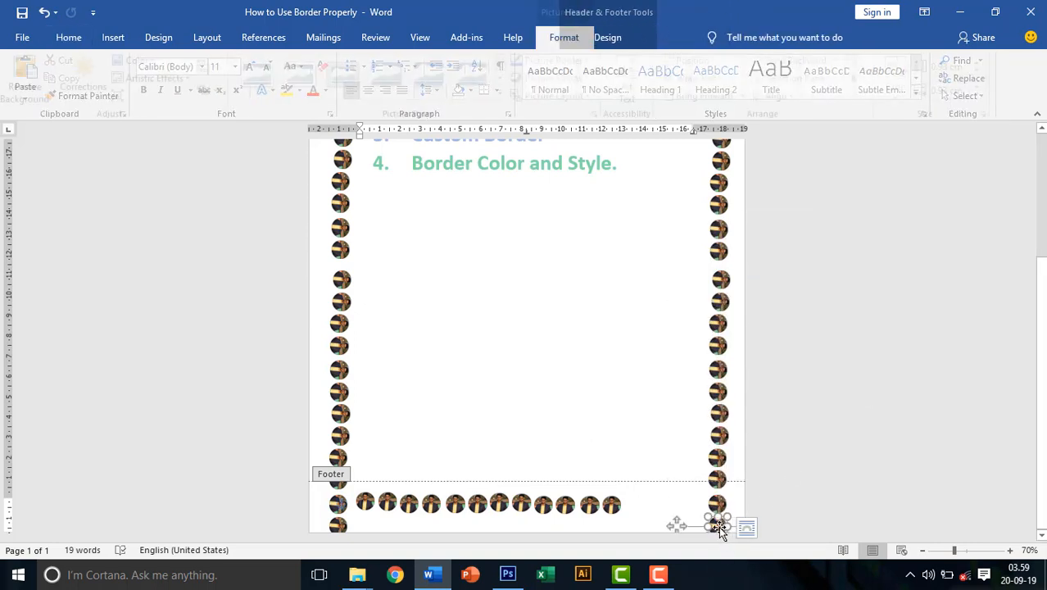
pyautogui.moveTo(718, 526); pyautogui.dragTo(687, 514)
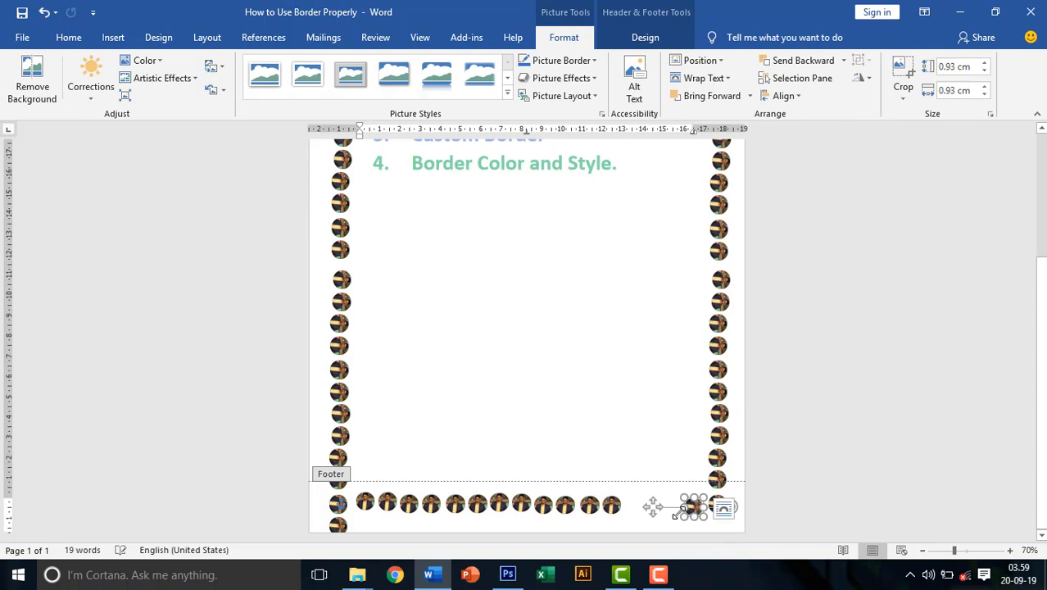
# Ungroup the lower left picture column and fill the footer row's gap with its last picture and a pasted copy.
pyautogui.click(333, 527)
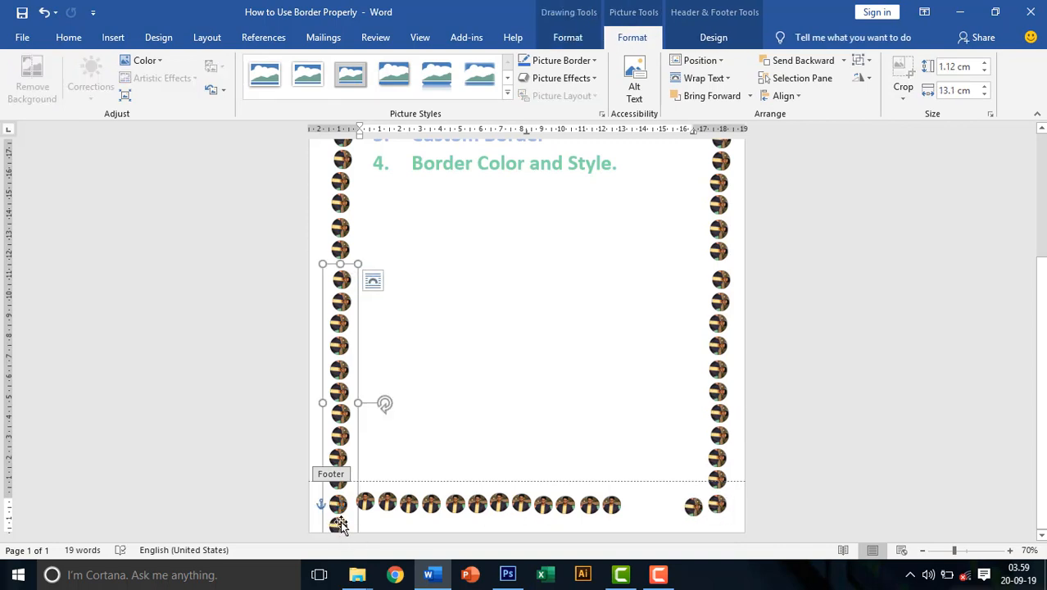
pyautogui.rightClick(340, 270)
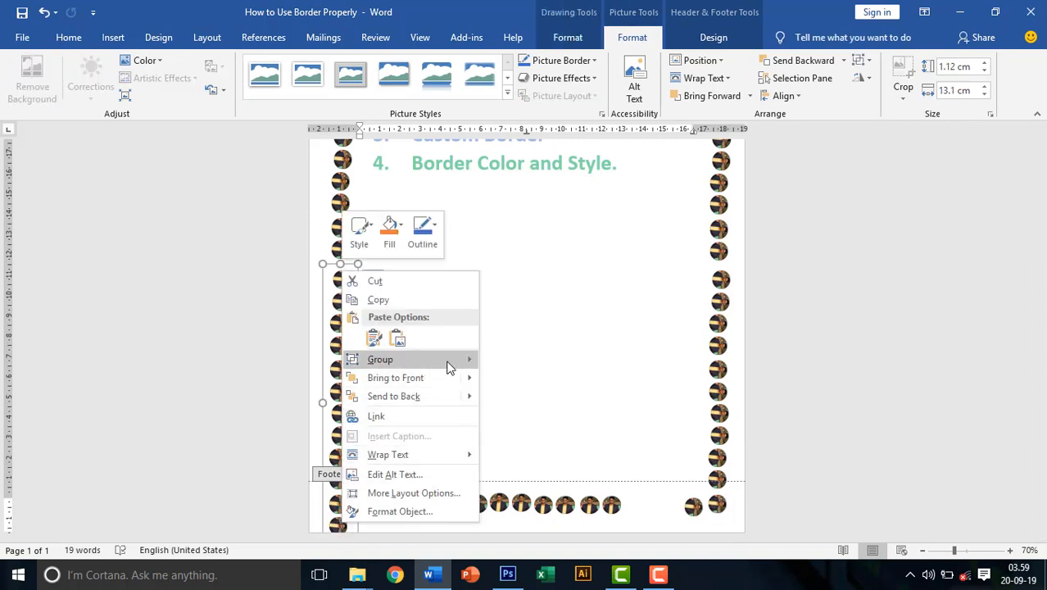
pyautogui.moveTo(458, 360)
pyautogui.click(508, 379)
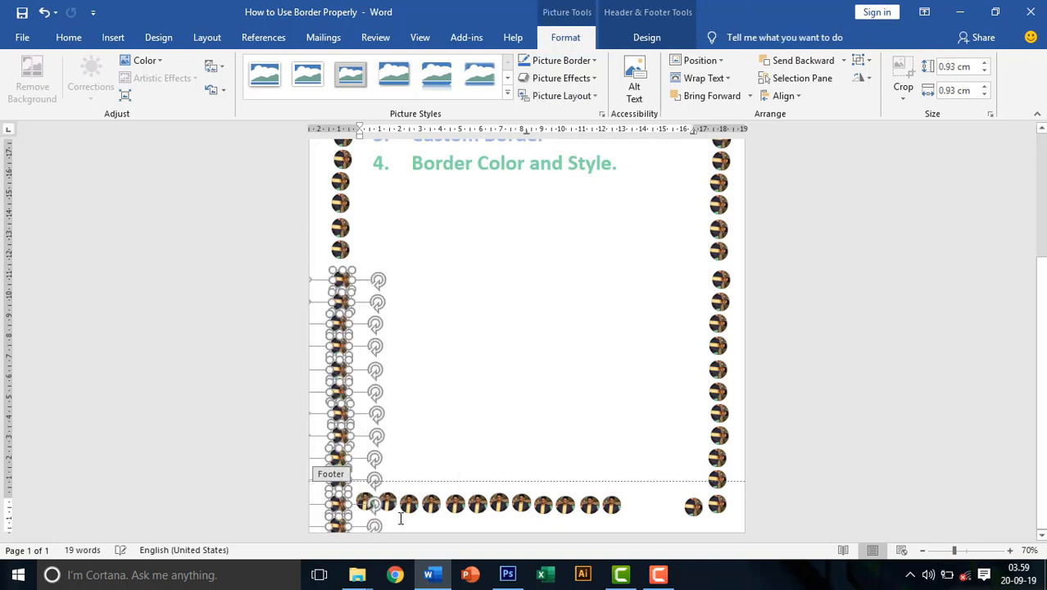
pyautogui.click(380, 522)
pyautogui.moveTo(338, 524); pyautogui.dragTo(630, 506)
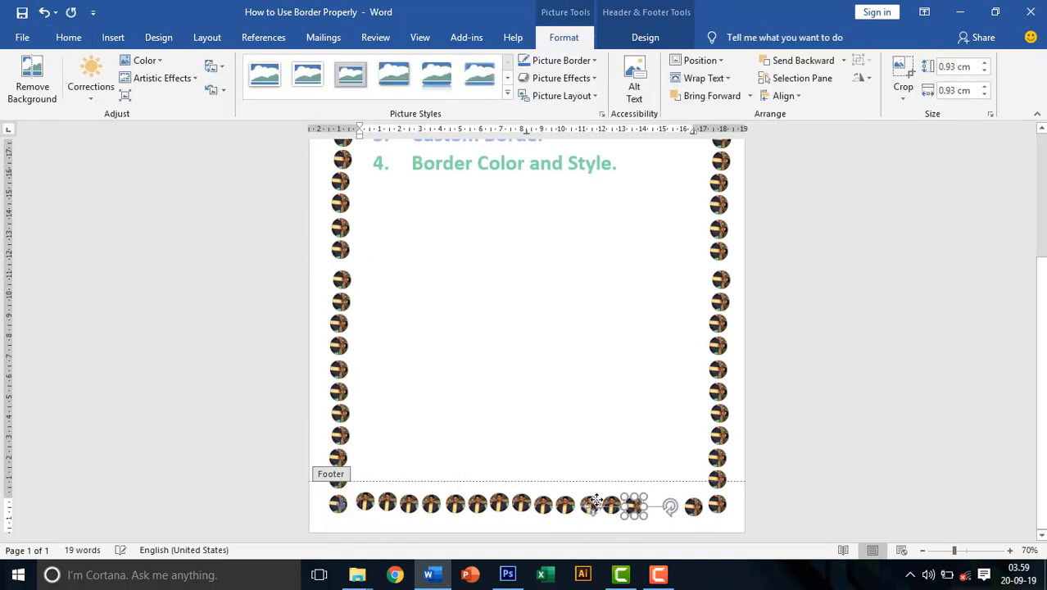
pyautogui.hotkey('ctrl', 'v')
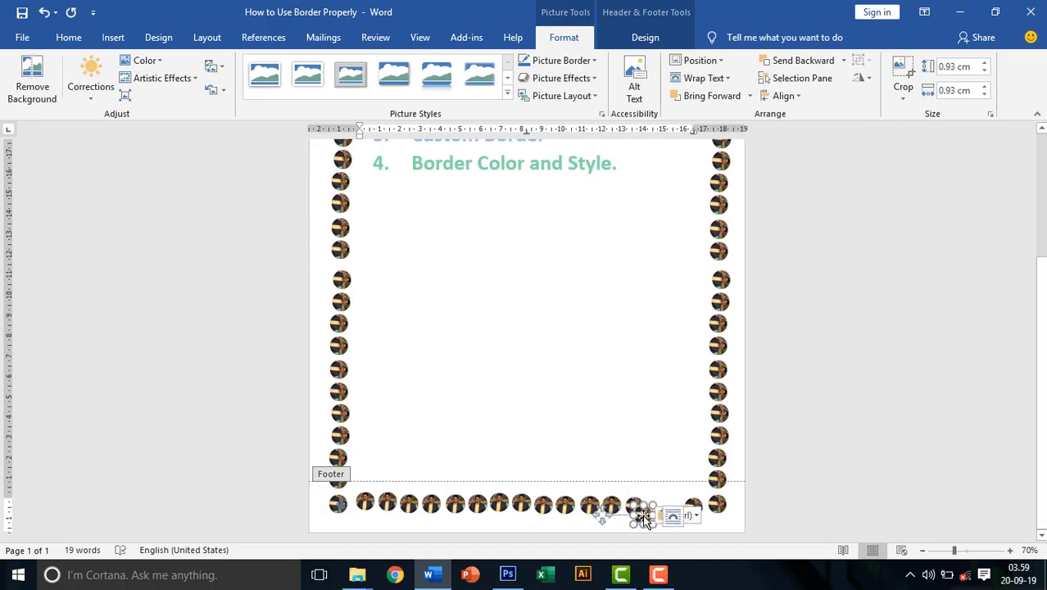
pyautogui.moveTo(644, 515); pyautogui.dragTo(660, 506)
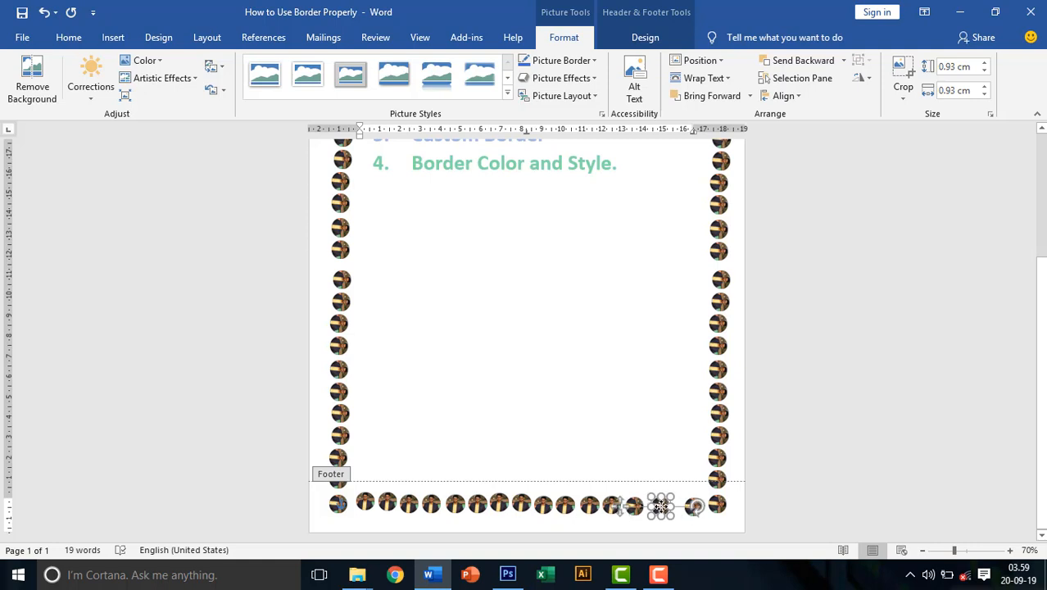
# Paste copies of the upright picture into the header row, spread them across its gap, and return to the document body.
pyautogui.scroll(6, 819, 458)
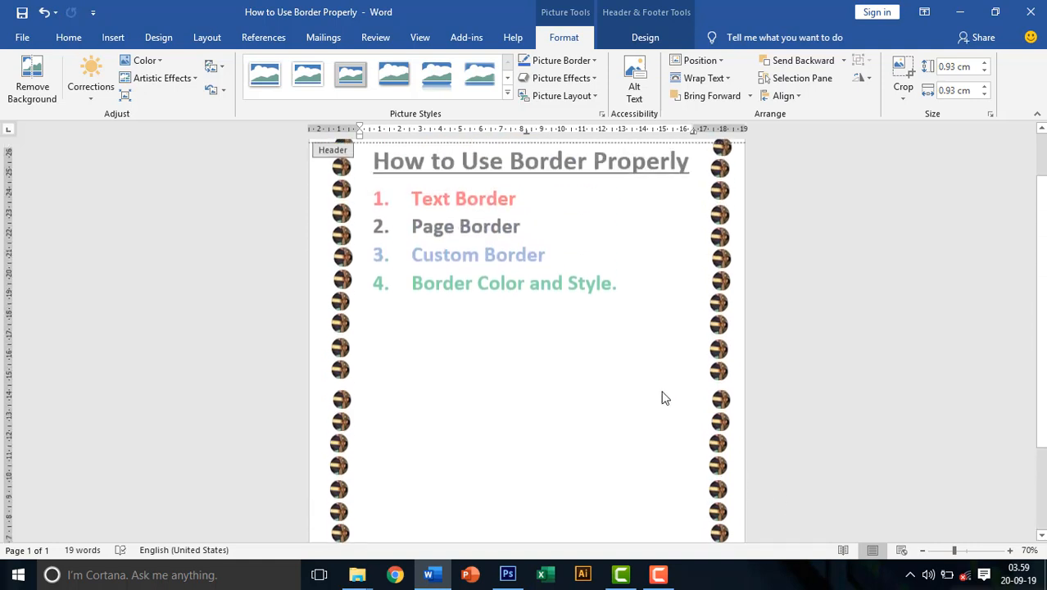
pyautogui.click(616, 191)
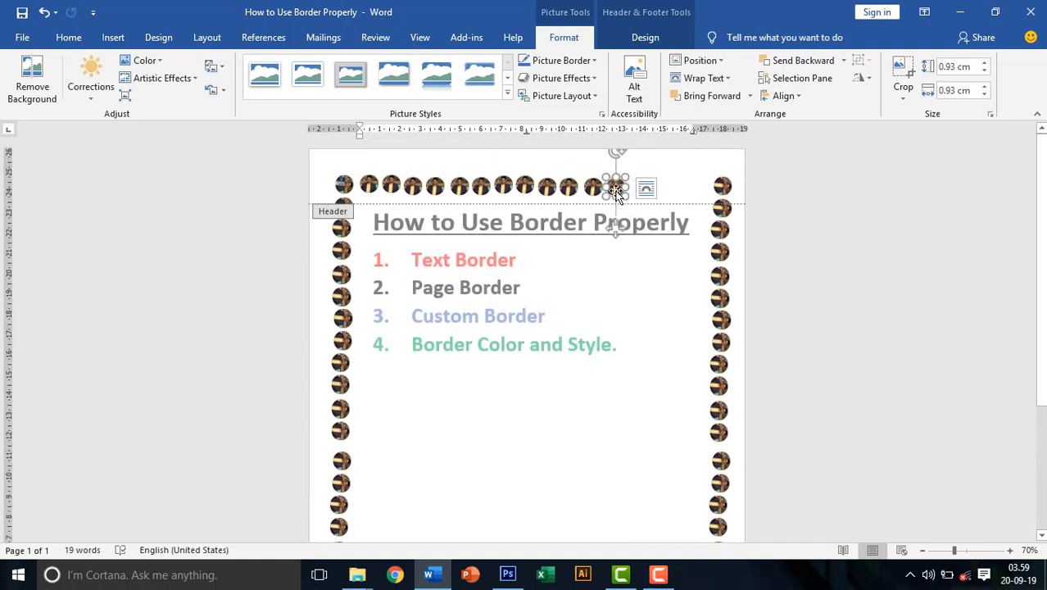
pyautogui.hotkey('ctrl', 'v')
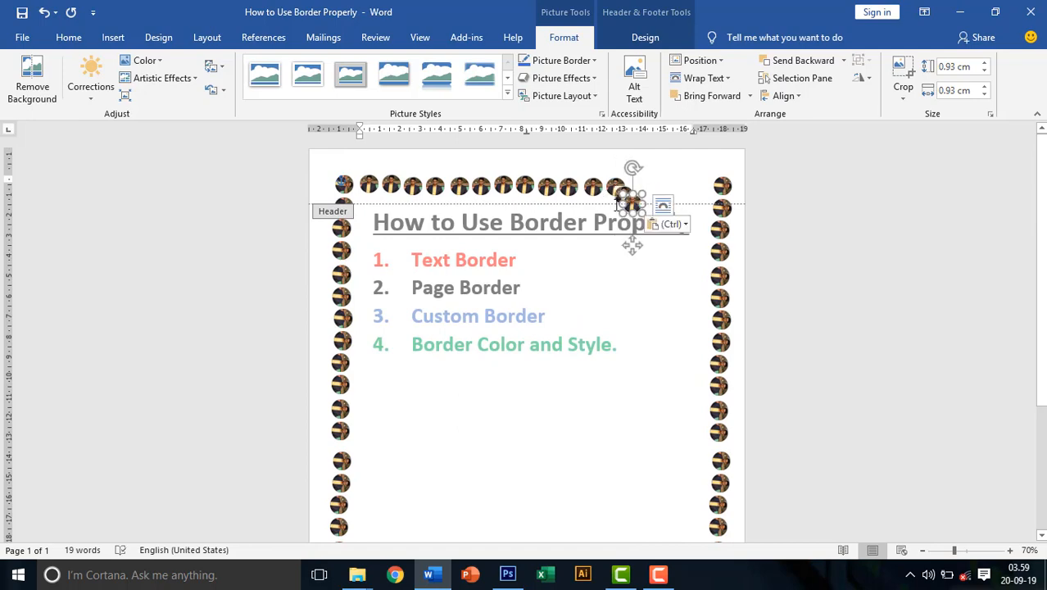
pyautogui.moveTo(635, 208)
pyautogui.mouseDown()
pyautogui.moveTo(643, 190)
pyautogui.moveTo(632, 210)
pyautogui.mouseUp()
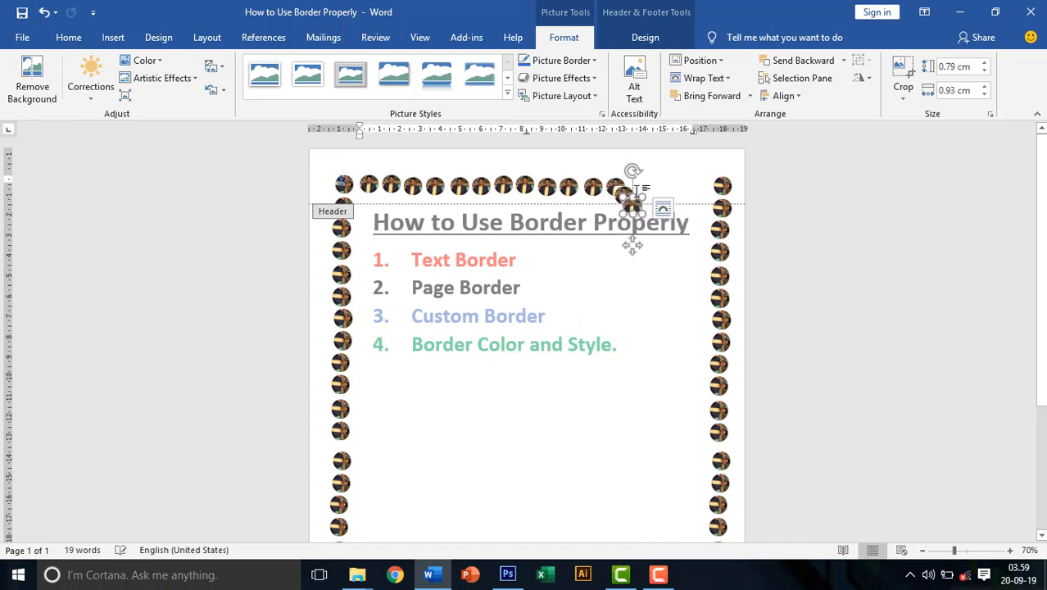
pyautogui.keyDown('ctrl'); pyautogui.scroll(9, 667, 247); pyautogui.keyUp('ctrl')
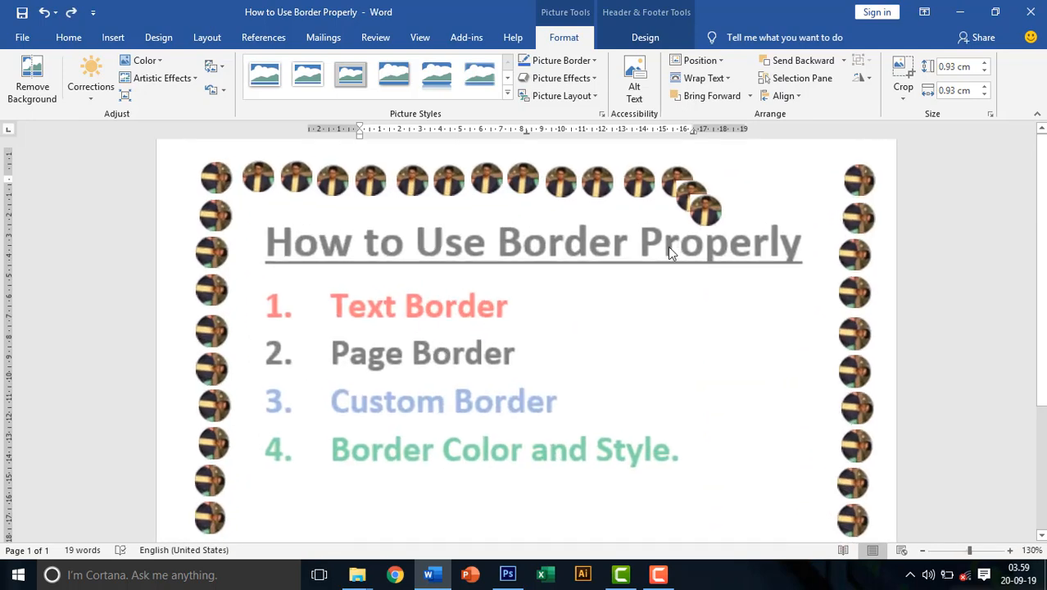
pyautogui.moveTo(755, 282); pyautogui.dragTo(904, 242)
pyautogui.click(736, 276)
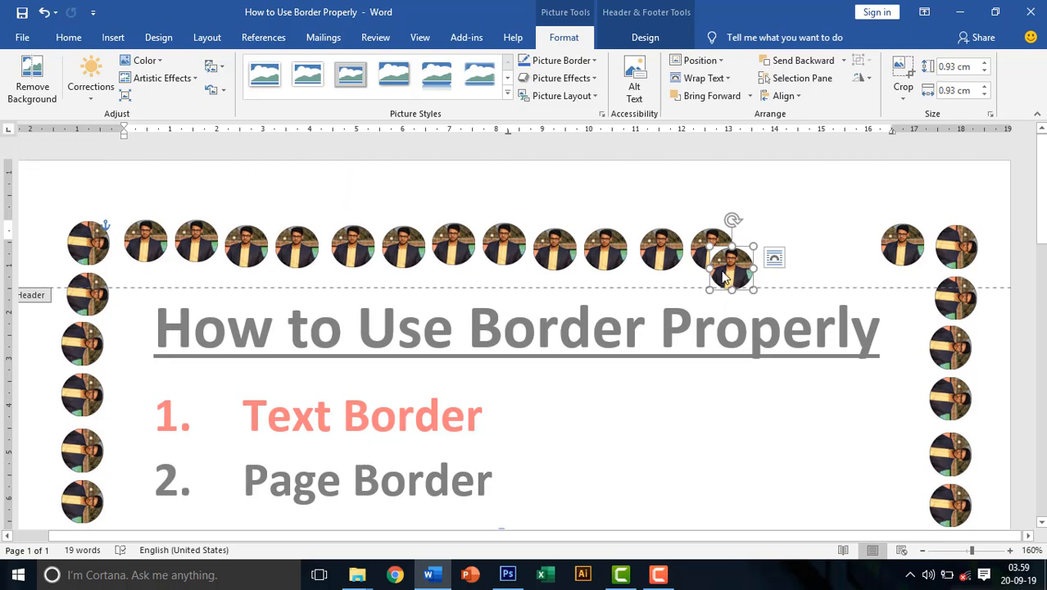
pyautogui.moveTo(725, 278); pyautogui.dragTo(754, 259)
pyautogui.hotkey('ctrl', 'v')
pyautogui.hotkey('ctrl', 'v')
pyautogui.scroll(-5, 563, 274)
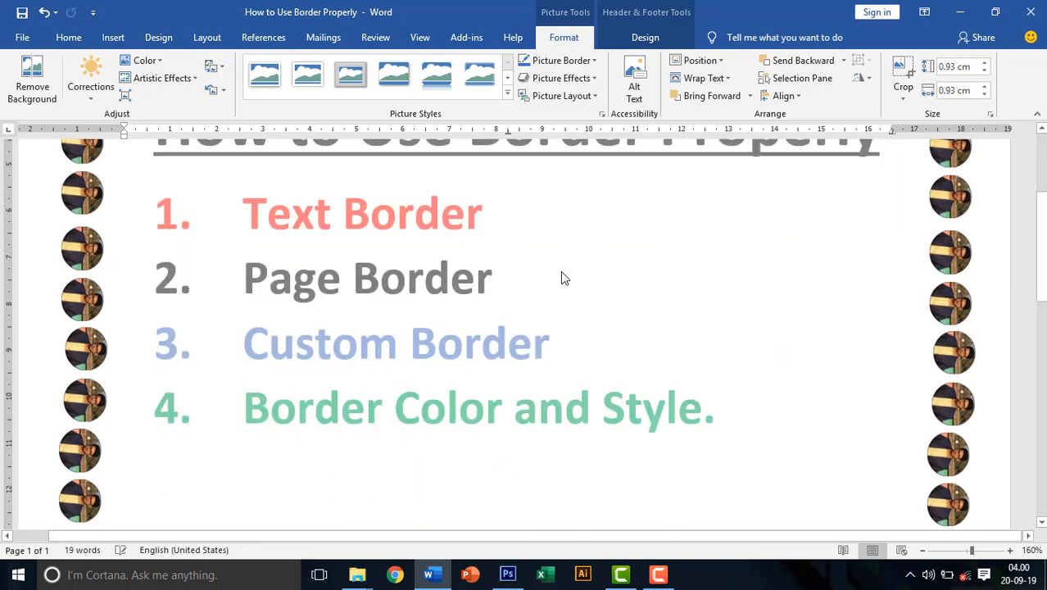
pyautogui.scroll(5, 643, 293)
pyautogui.scroll(-3, 621, 297)
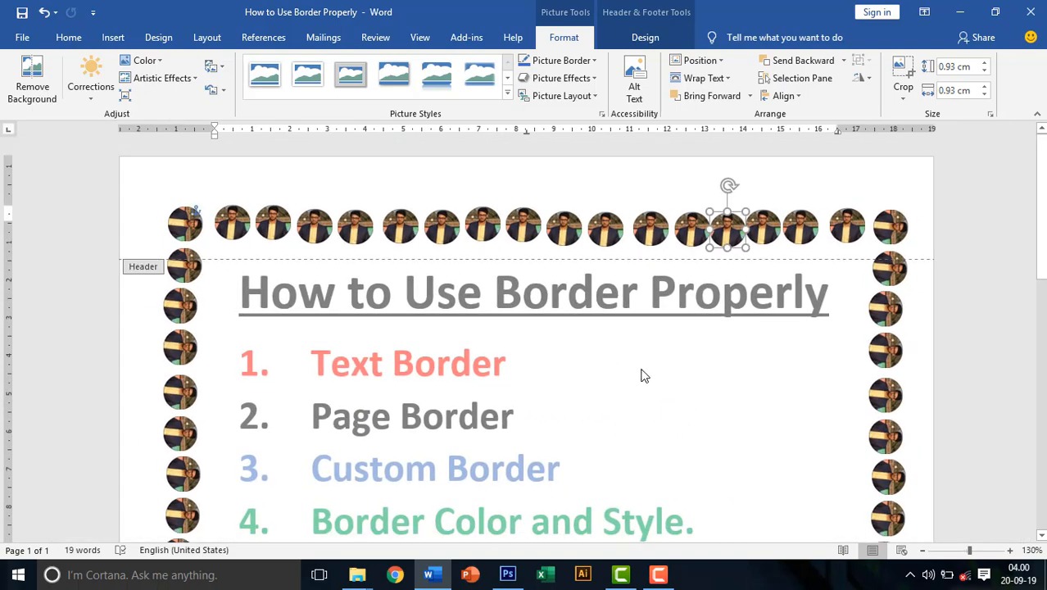
pyautogui.doubleClick(643, 372)
# Inspect the picture border around the whole page, including its pictures in header editing mode.
pyautogui.scroll(-10, 643, 372)
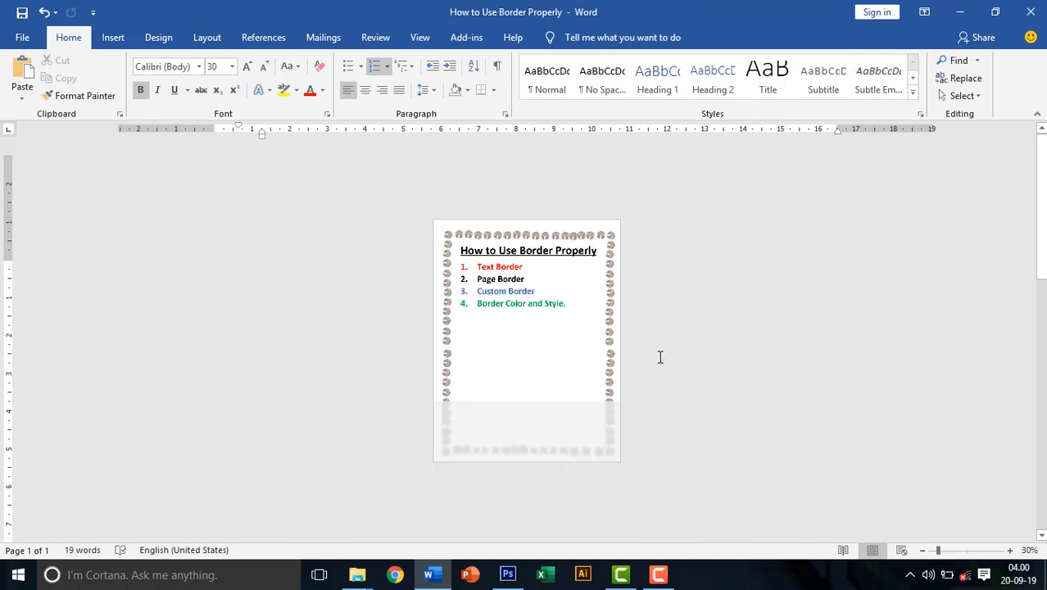
pyautogui.scroll(3, 442, 300)
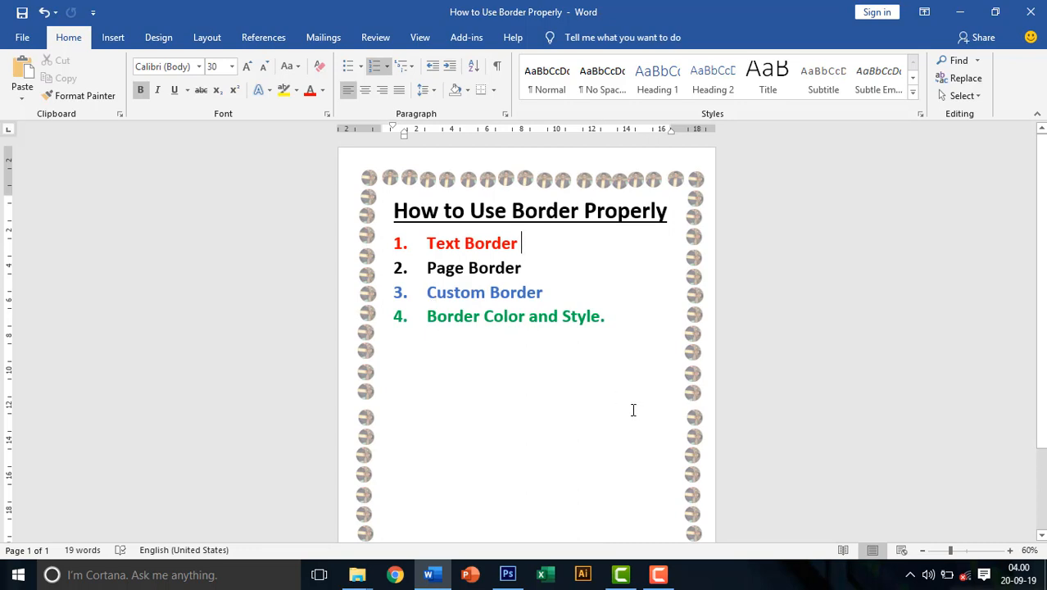
pyautogui.scroll(4, 633, 409)
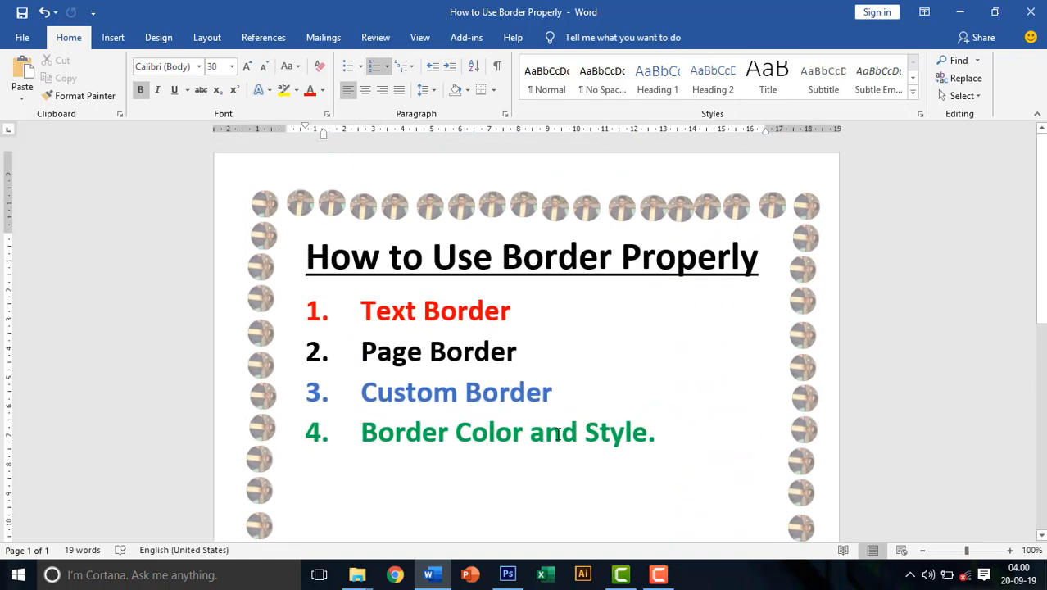
pyautogui.click(594, 316)
pyautogui.doubleClick(397, 234)
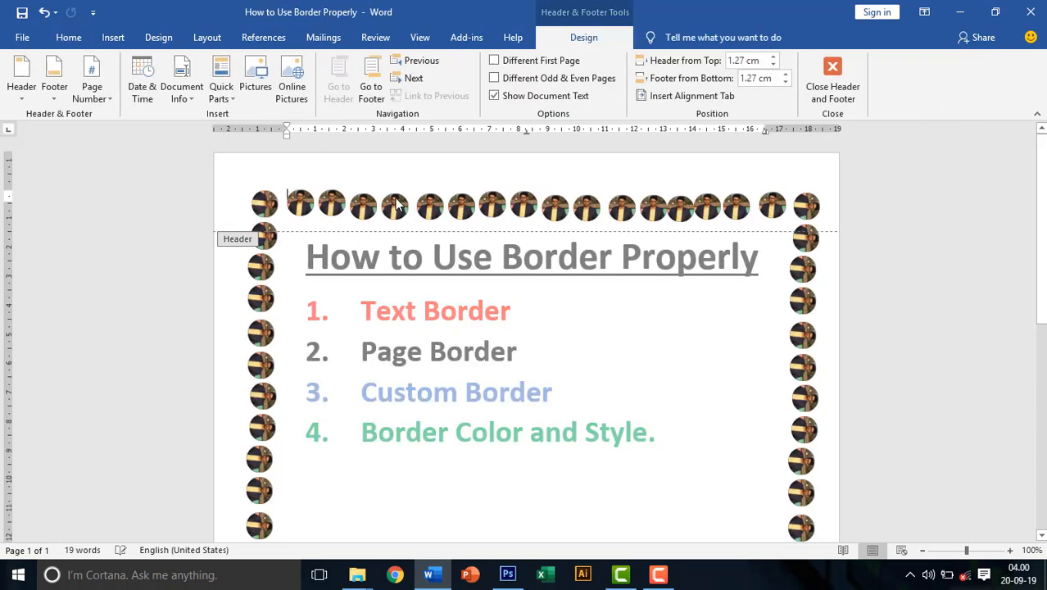
pyautogui.click(295, 205)
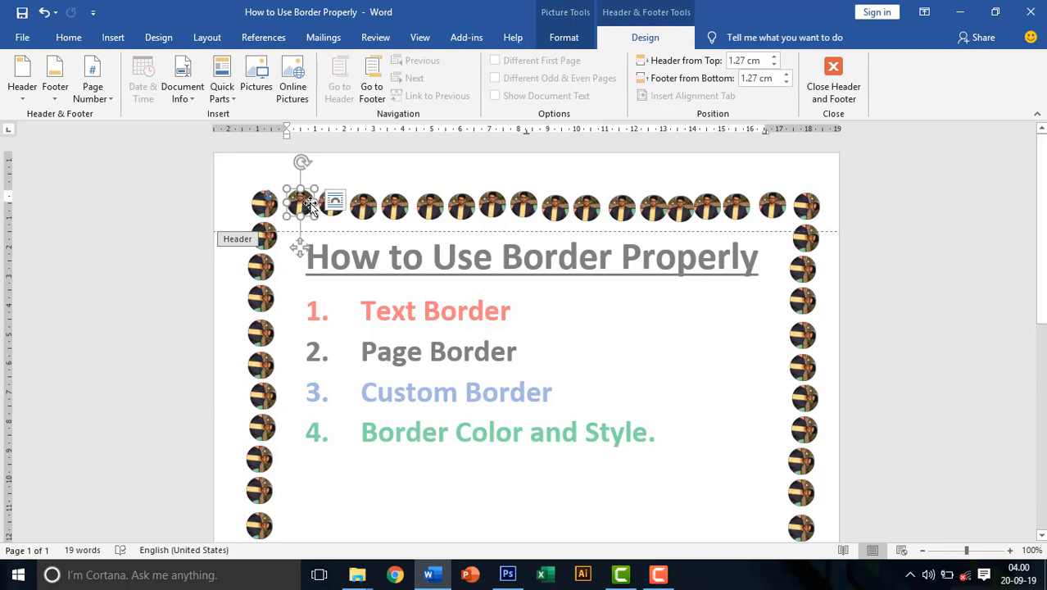
pyautogui.doubleClick(592, 320)
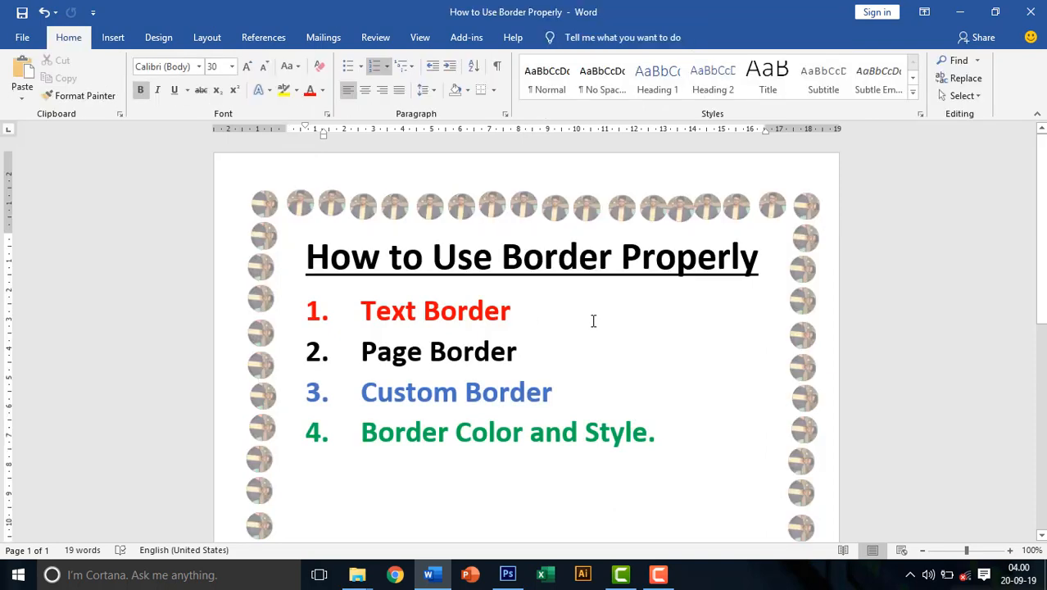
# Create a new blank document and enter "Text Border- sohag it service" in its header.
pyautogui.hotkey('ctrl', 'n')
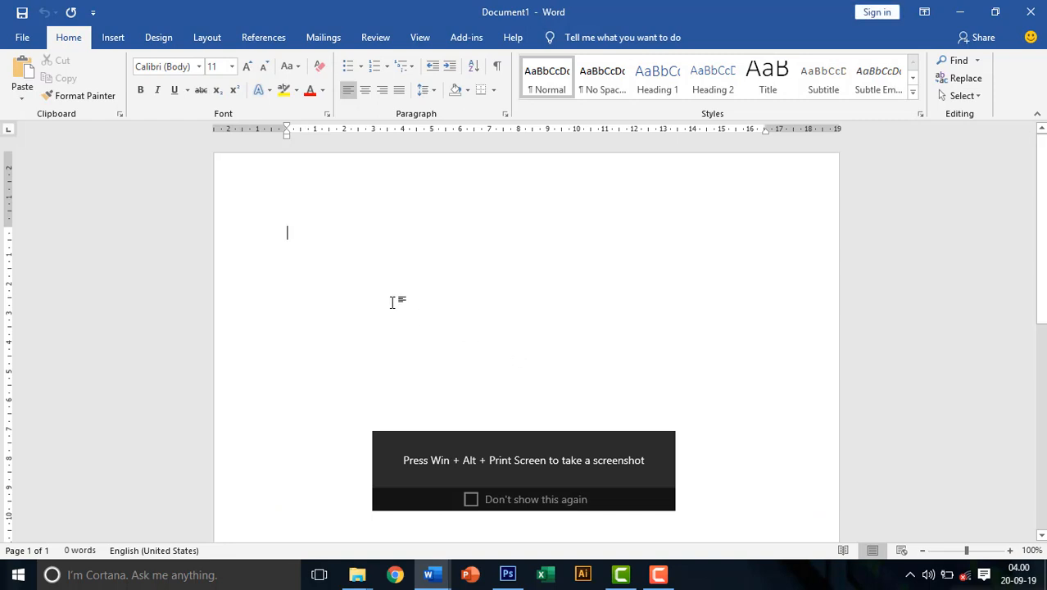
pyautogui.doubleClick(321, 174)
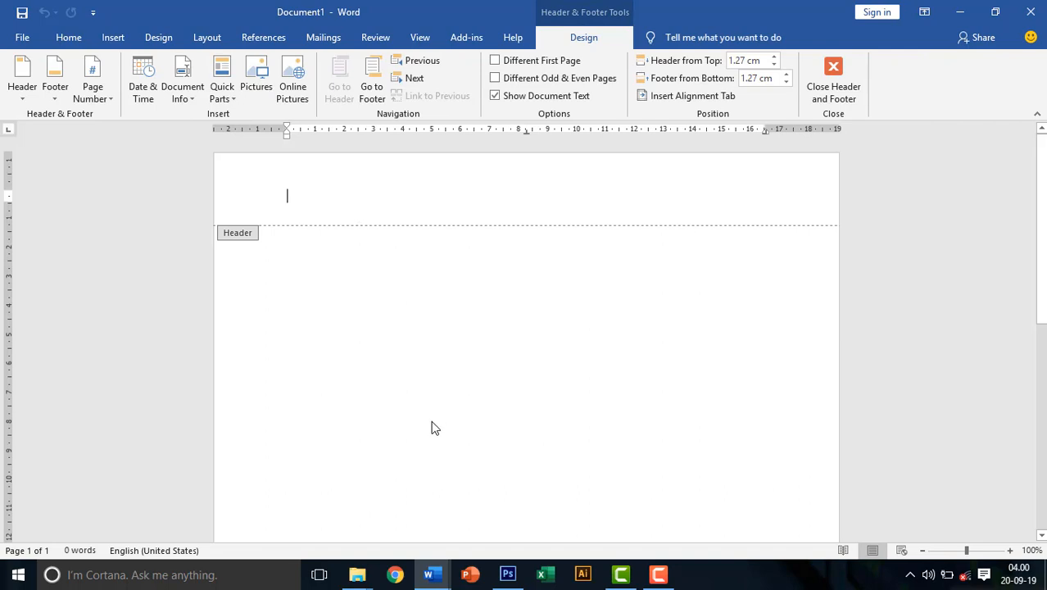
pyautogui.write('Texi Border')
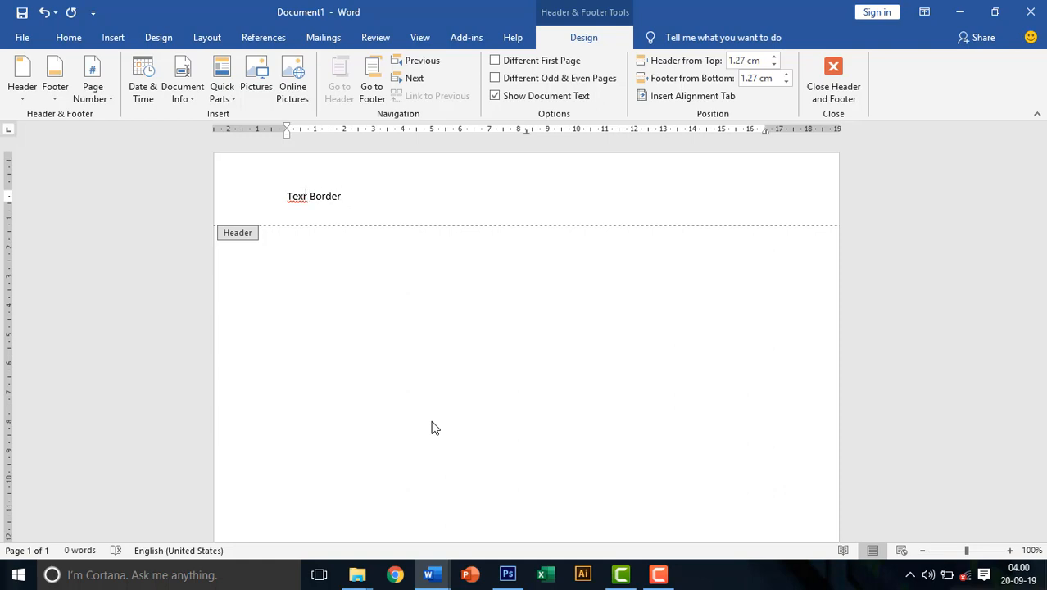
pyautogui.press('Delete')
pyautogui.write('T')
pyautogui.press('BackSpace')
pyautogui.write('t')
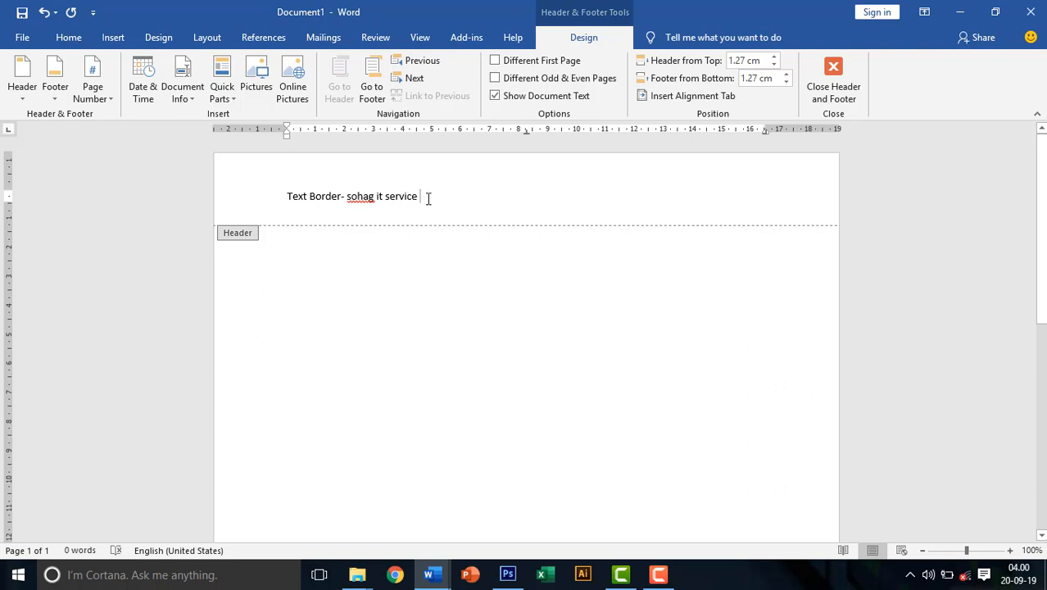
# Copy the header phrase and paste one repetition after it on the same line.
pyautogui.click(262, 198)
pyautogui.hotkey('ctrl', 'c')
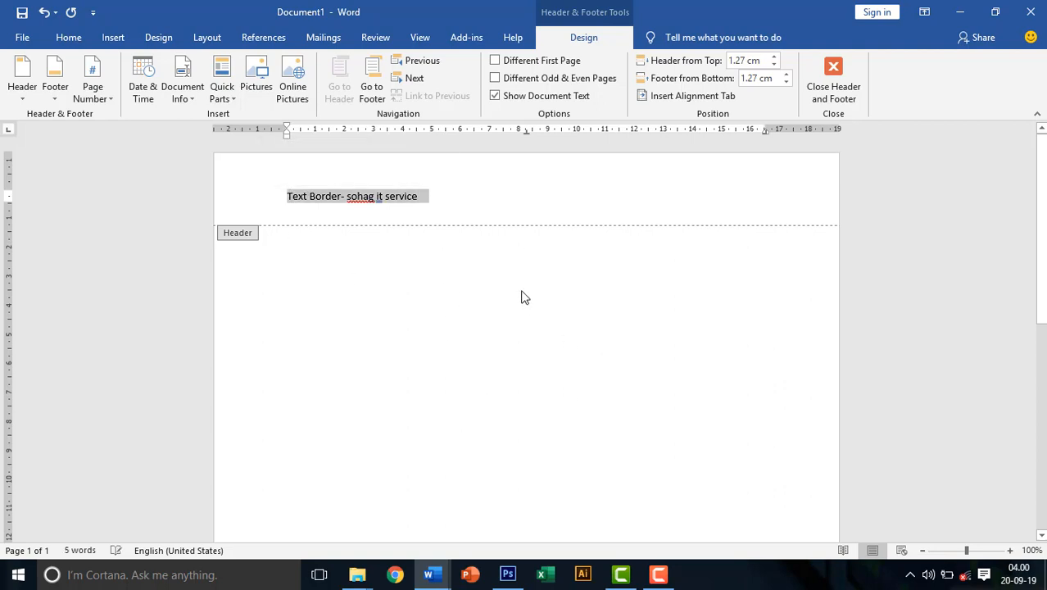
pyautogui.click(449, 202)
pyautogui.hotkey('ctrl', 'v')
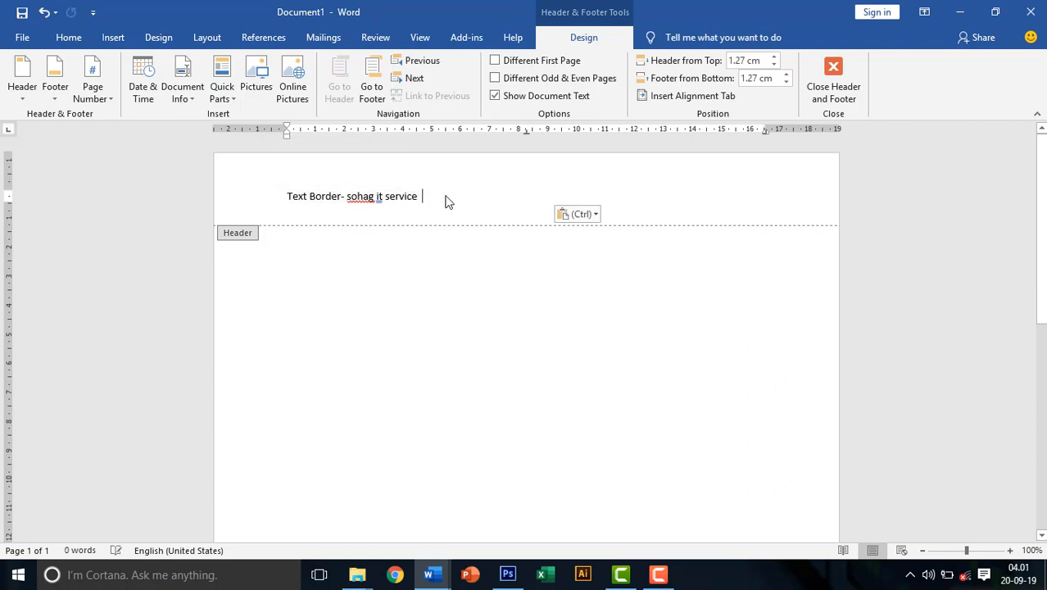
pyautogui.hotkey('ctrl', 'v')
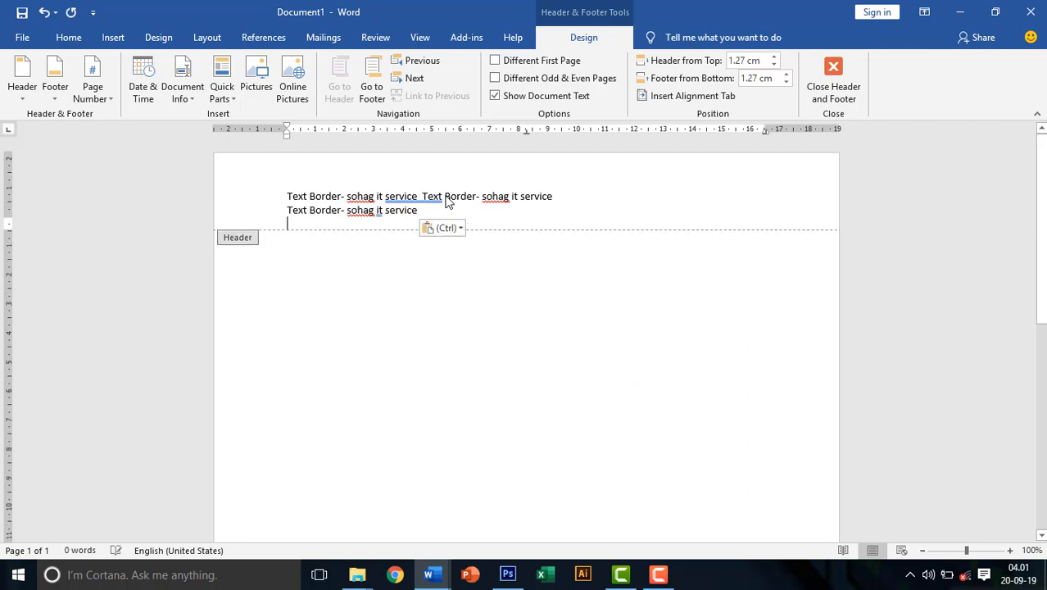
pyautogui.hotkey('ctrl', 'z')
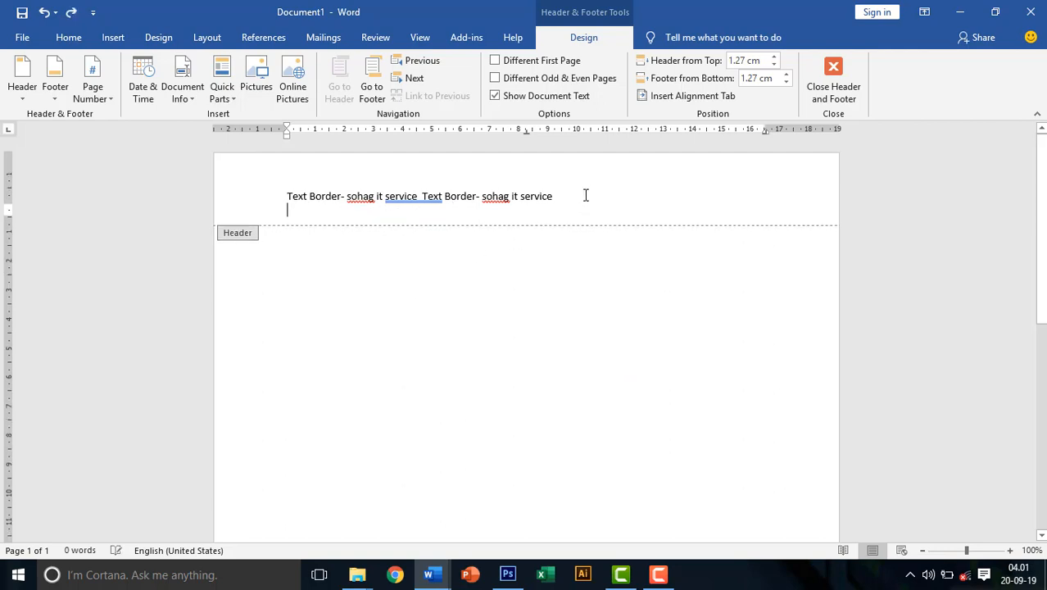
# Paste two more copies of the phrase at the end of the header's first line and one on a line below.
pyautogui.click(584, 196)
pyautogui.hotkey('ctrl', 'v')
pyautogui.hotkey('ctrl', 'v')
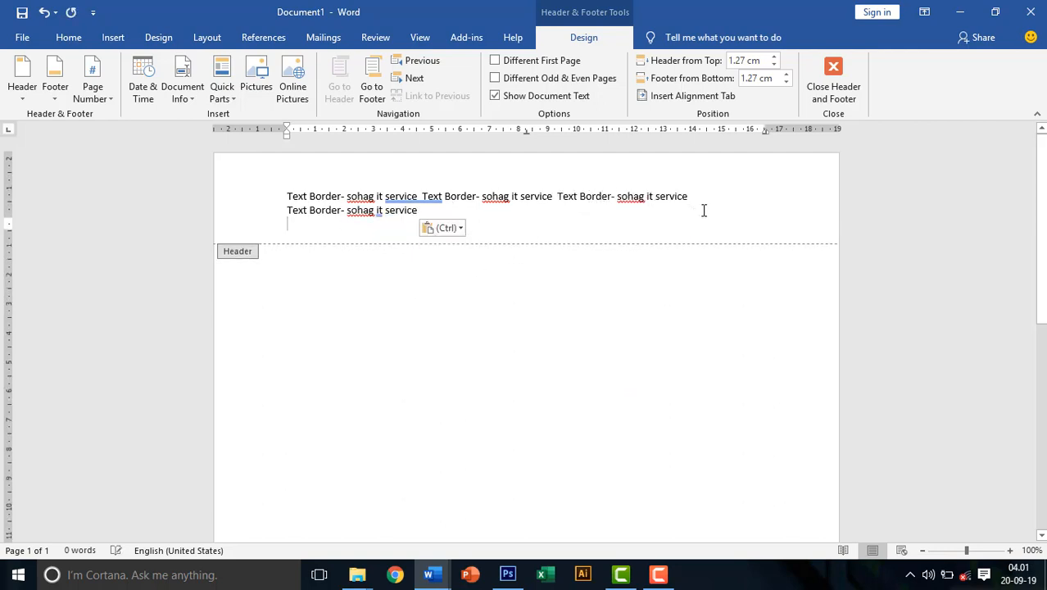
pyautogui.press('BackSpace')
pyautogui.click(729, 199)
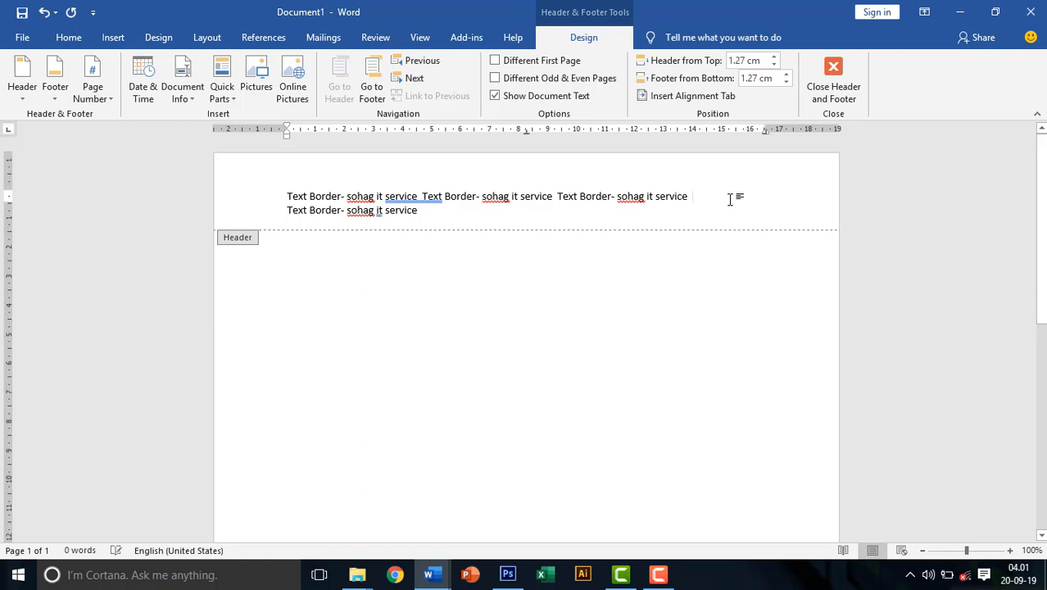
pyautogui.hotkey('ctrl', 'v')
pyautogui.press('Escape')
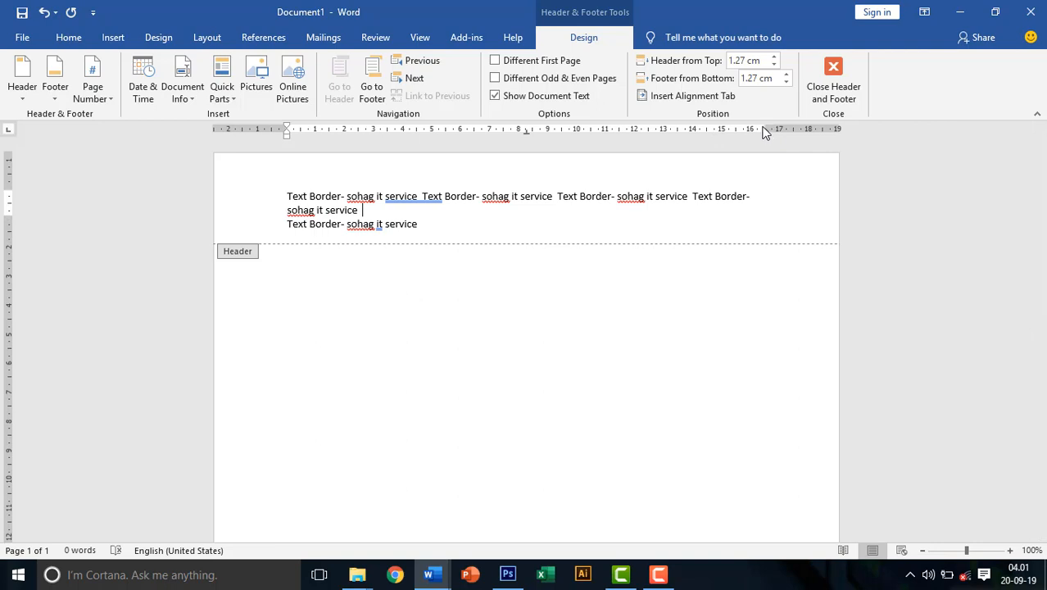
# Extend the header's right indent to about 17.7 cm and delete all text running below the first line.
pyautogui.moveTo(766, 123); pyautogui.dragTo(799, 123)
pyautogui.doubleClick(481, 234)
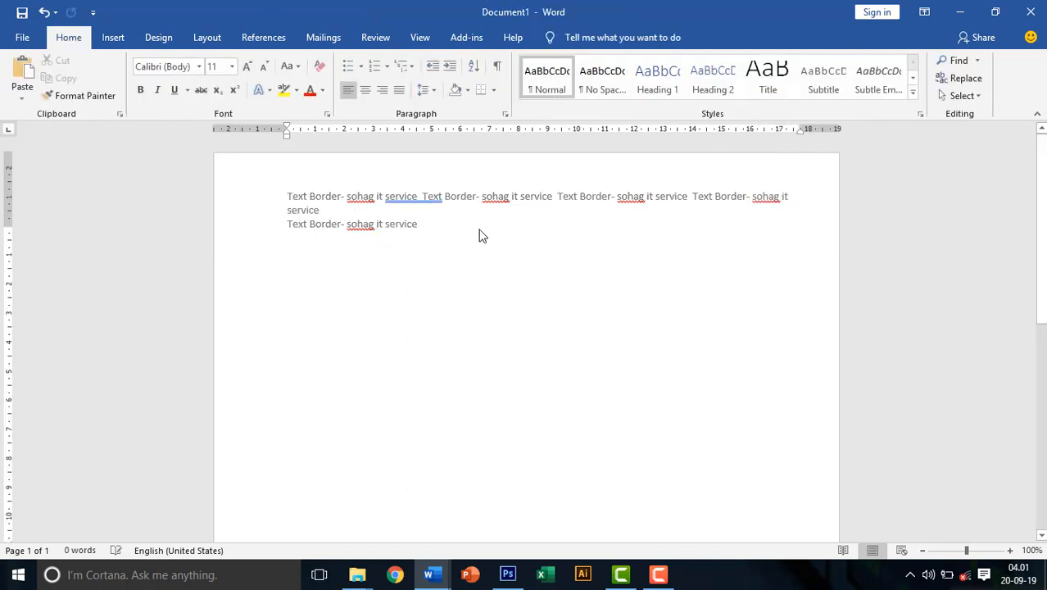
pyautogui.doubleClick(439, 226)
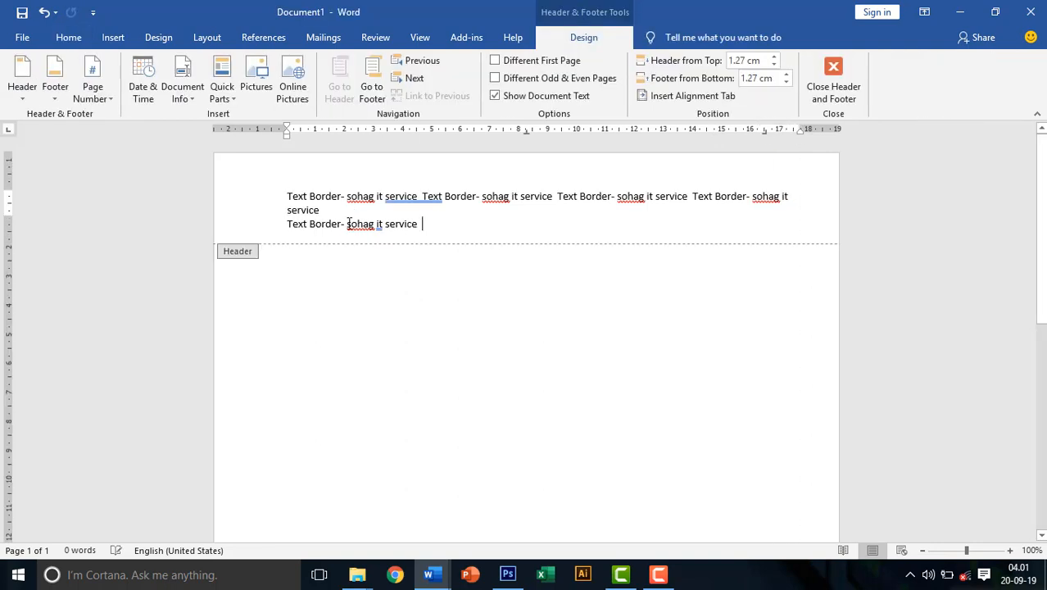
pyautogui.click(269, 224)
pyautogui.hotkey('ctrl', 'c')
pyautogui.press('Delete')
pyautogui.moveTo(307, 221); pyautogui.dragTo(296, 213)
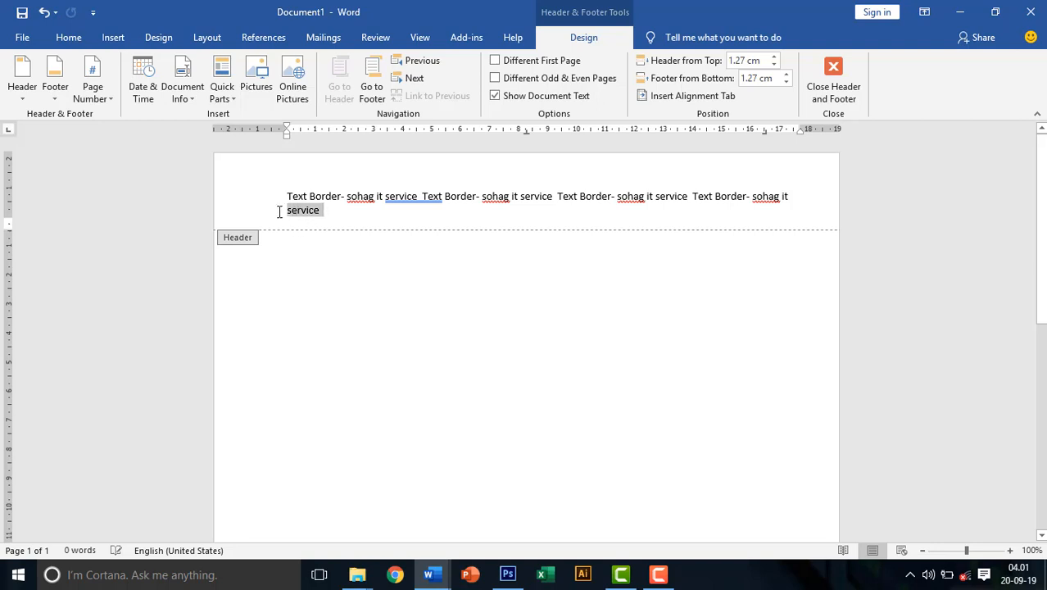
pyautogui.press('Delete')
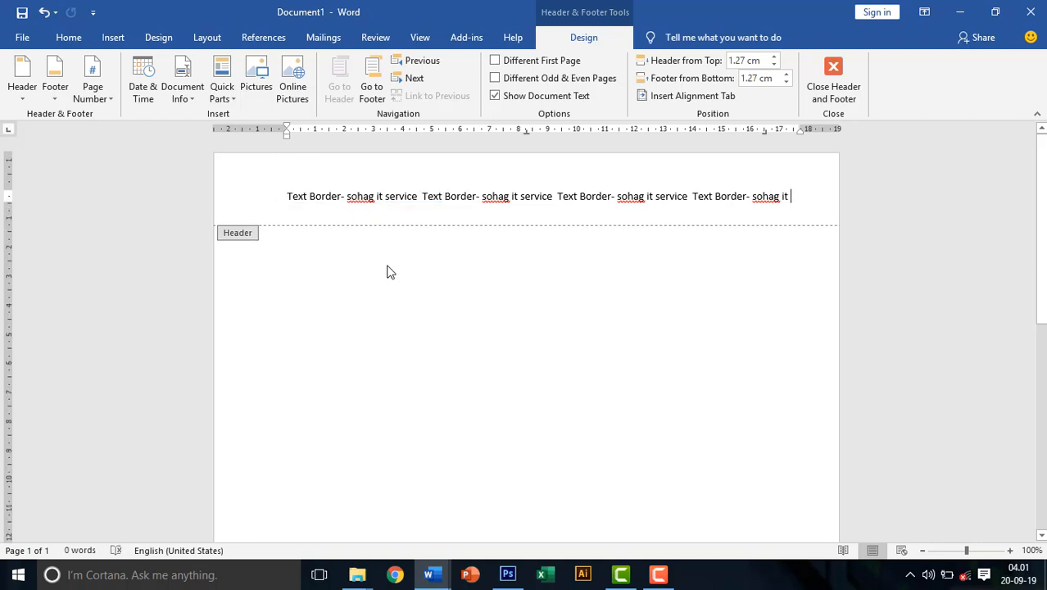
# Insert a built-in text box, resize it to about 0.93 by 16.11 cm and place it below the header line.
pyautogui.click(109, 39)
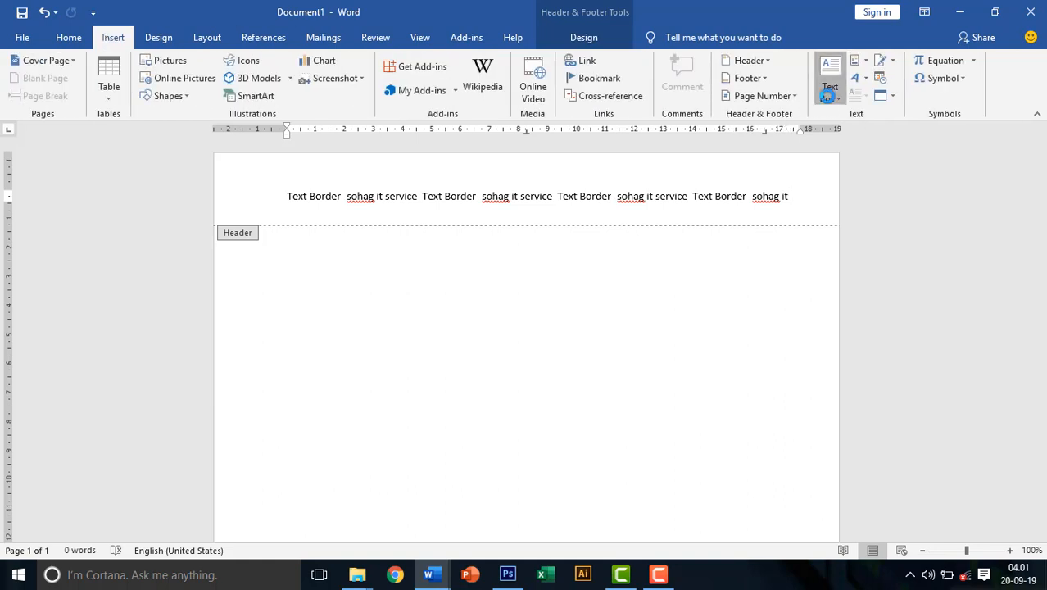
pyautogui.click(827, 93)
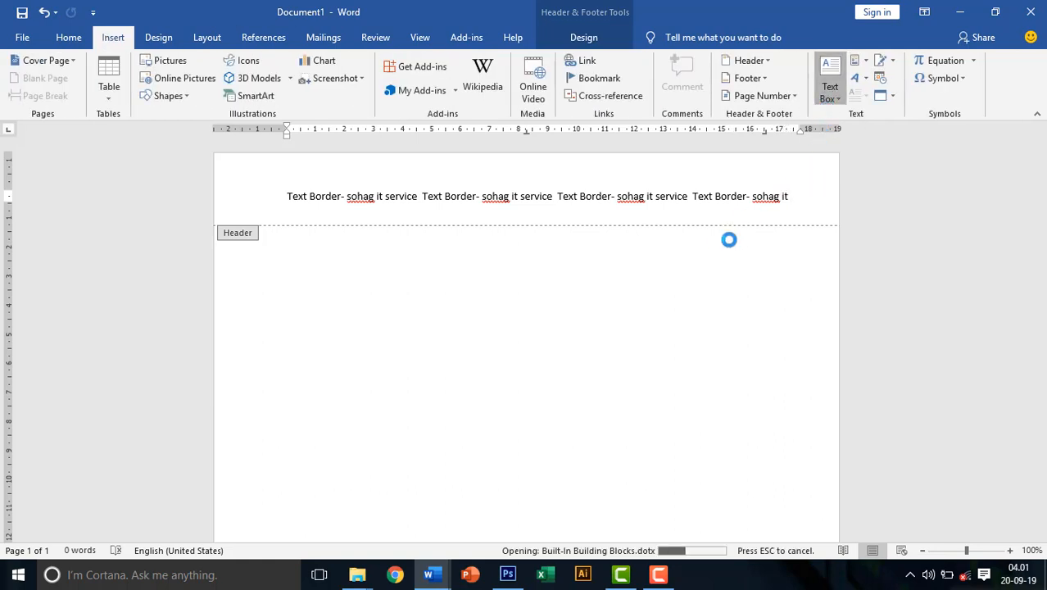
pyautogui.click(773, 200)
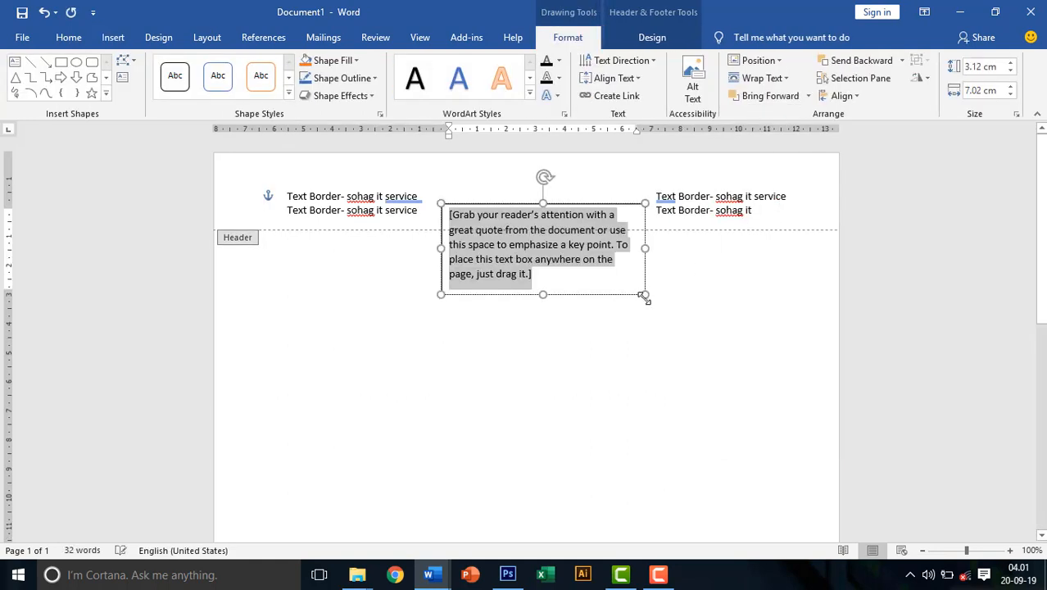
pyautogui.moveTo(671, 296); pyautogui.dragTo(922, 232)
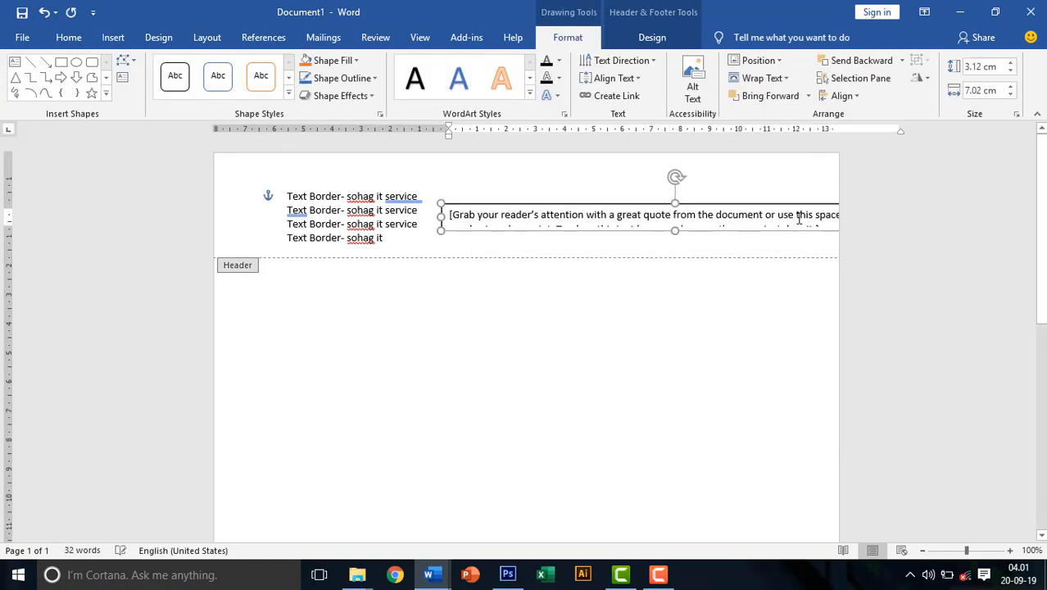
pyautogui.moveTo(763, 206); pyautogui.dragTo(588, 304)
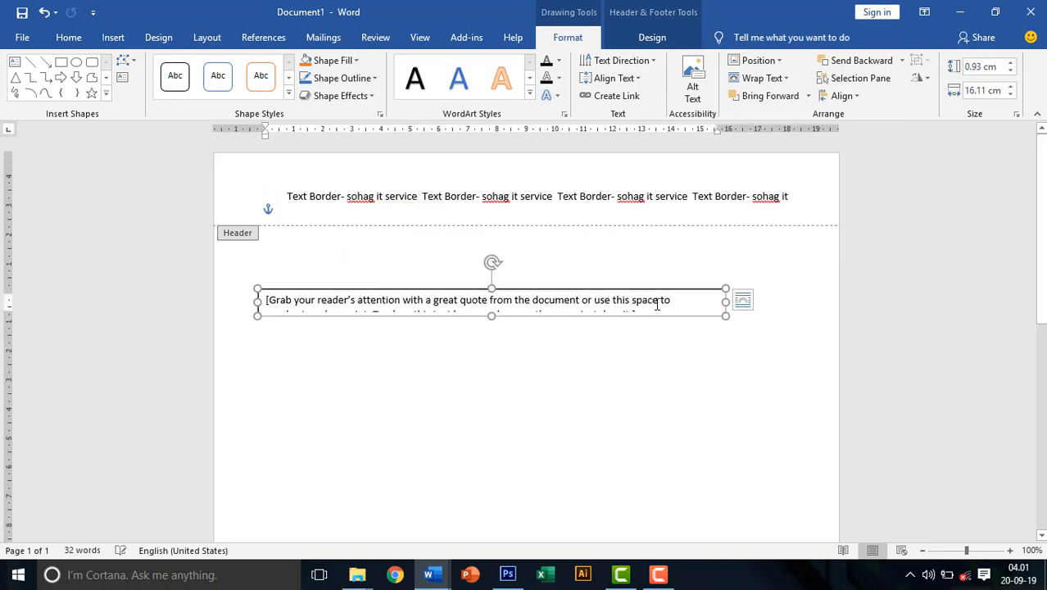
# Replace the text box's placeholder with one copy of "Text Border- sohag it service" followed by a space.
pyautogui.click(685, 299)
pyautogui.press('Delete')
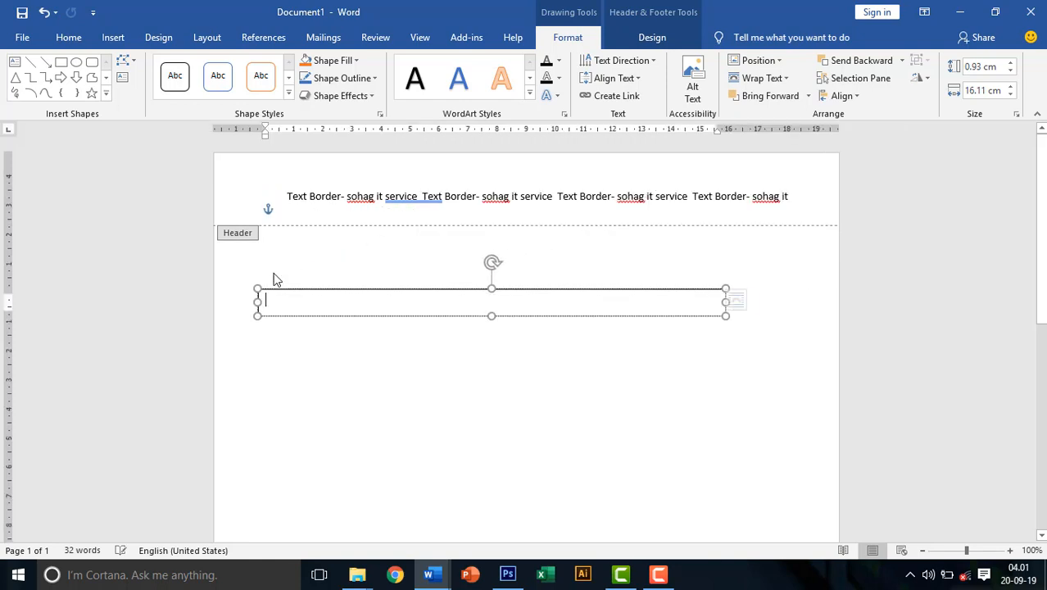
pyautogui.hotkey('ctrl', 'v')
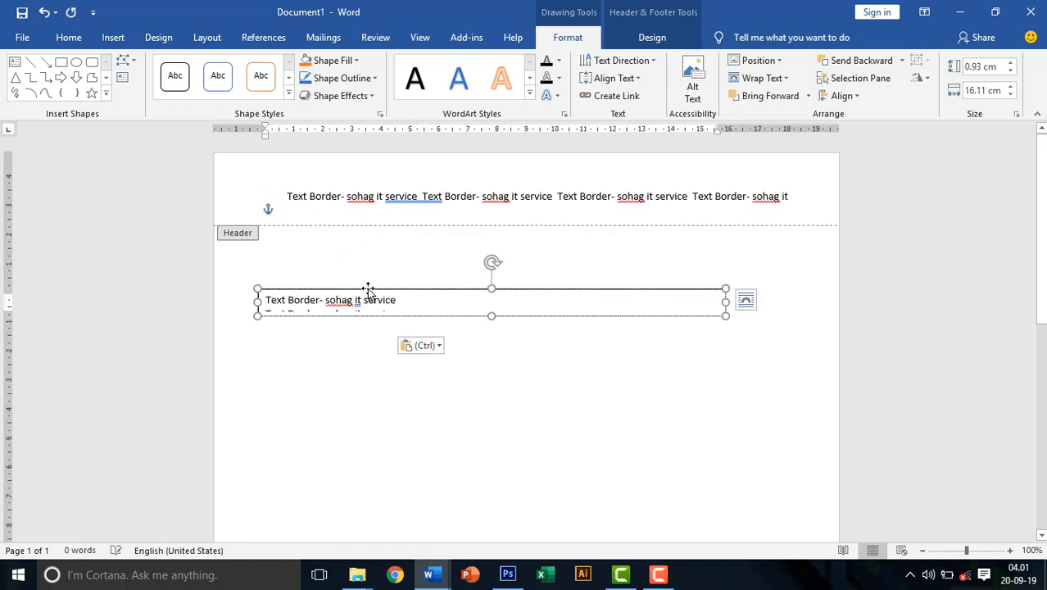
pyautogui.hotkey('ctrl', 'z')
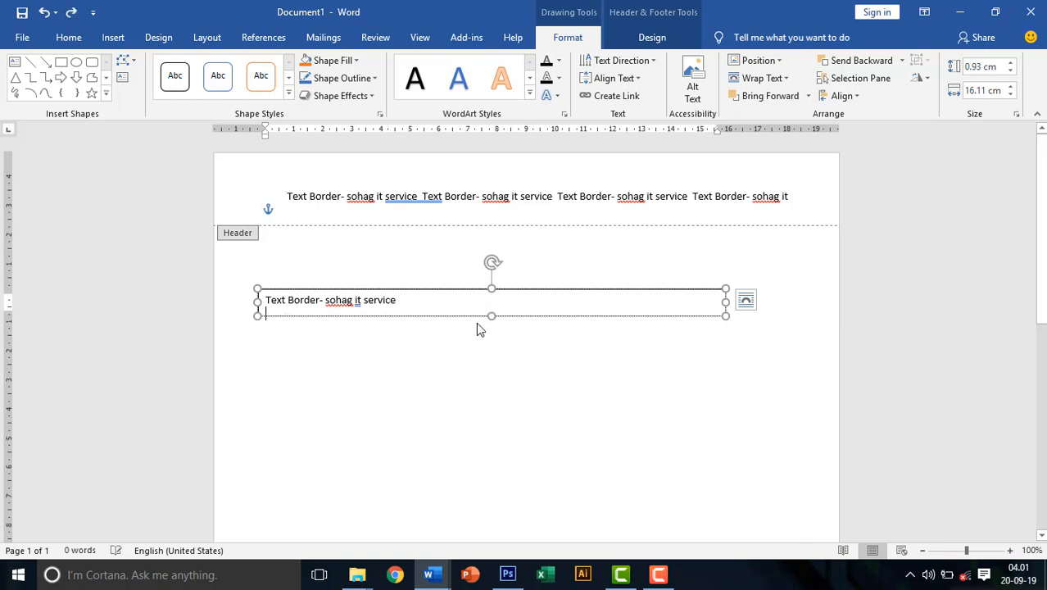
pyautogui.press('BackSpace')
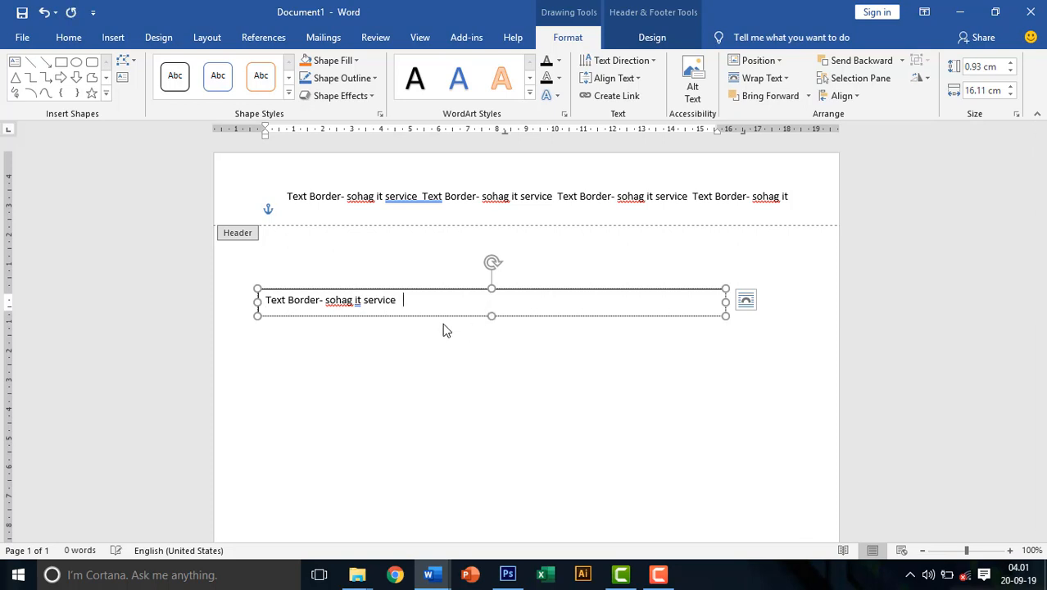
# Paste two more copies of the phrase into the text box and enlarge the box to about 1.85 by 18.94 cm.
pyautogui.hotkey('ctrl', 'v')
pyautogui.press('Return')
pyautogui.hotkey('ctrl', 'v')
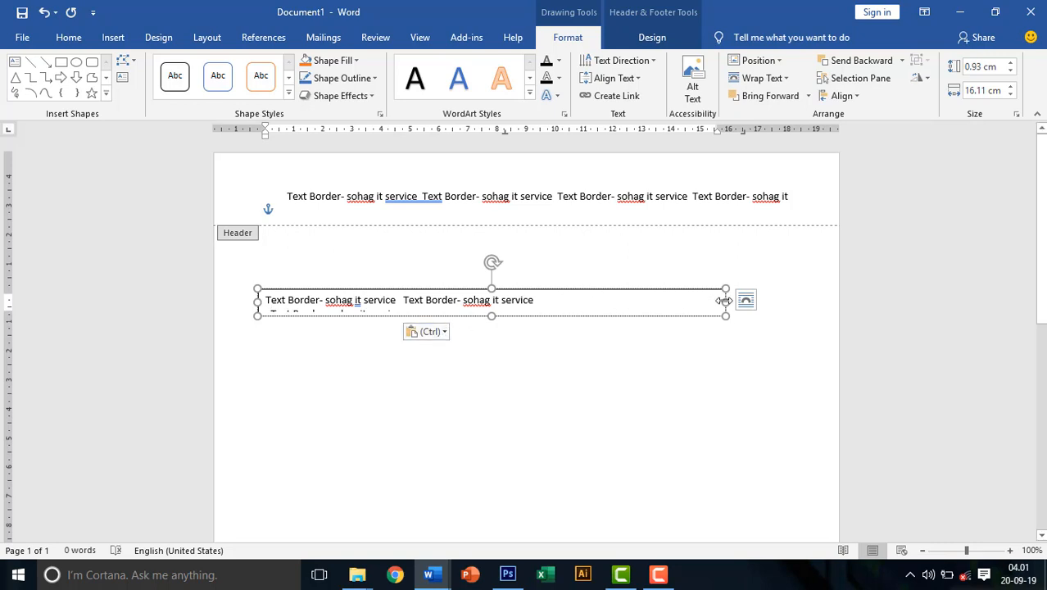
pyautogui.moveTo(724, 300); pyautogui.dragTo(807, 301)
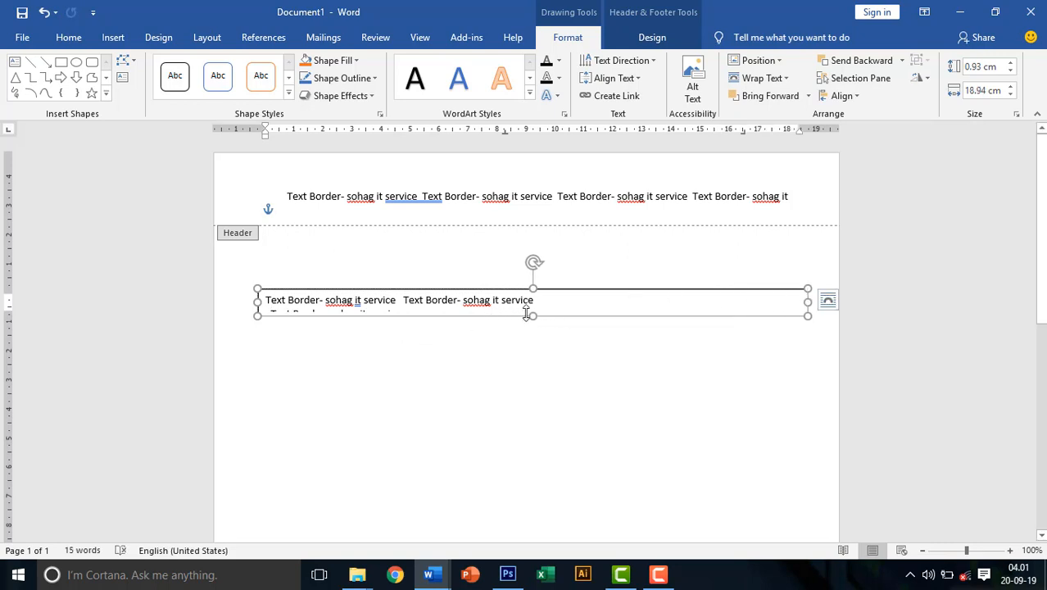
pyautogui.moveTo(531, 316); pyautogui.dragTo(531, 342)
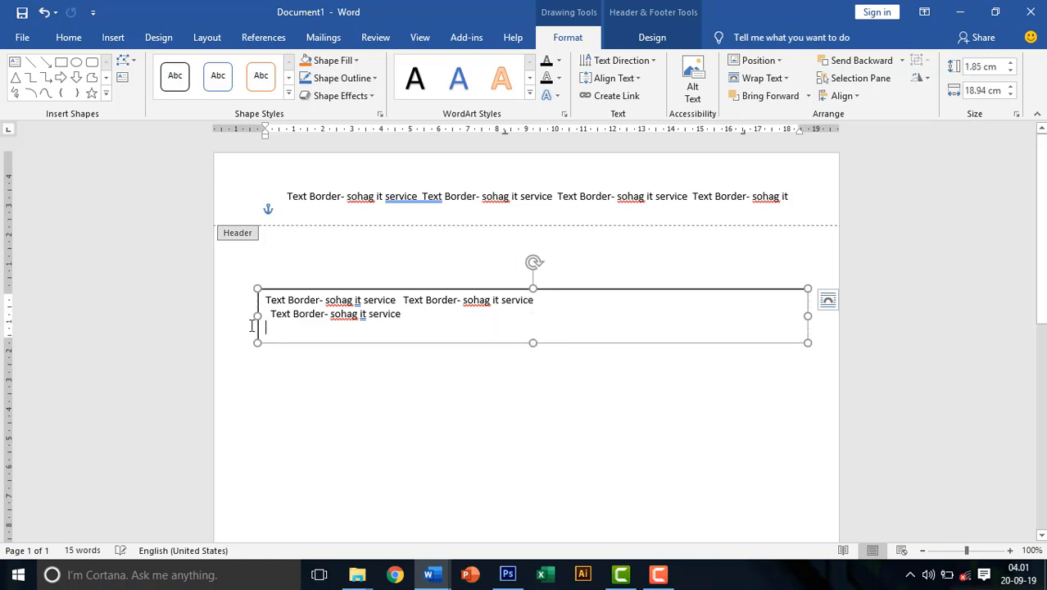
# Delete the phrase on the text box's second line and paste a third repetition at the end of its first line.
pyautogui.moveTo(398, 326); pyautogui.dragTo(252, 312)
pyautogui.hotkey('ctrl', 'c')
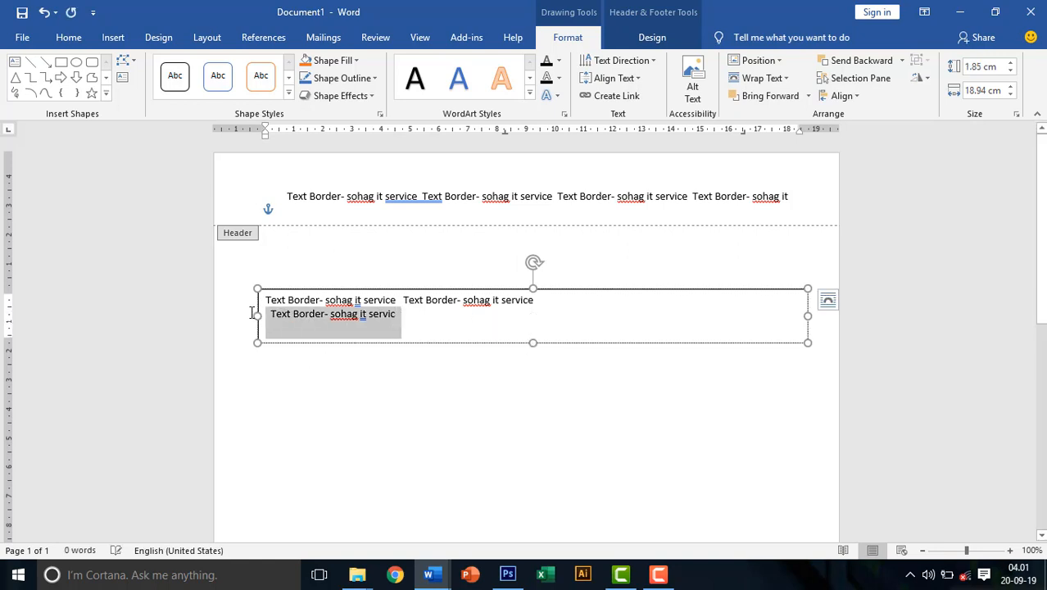
pyautogui.press('Delete')
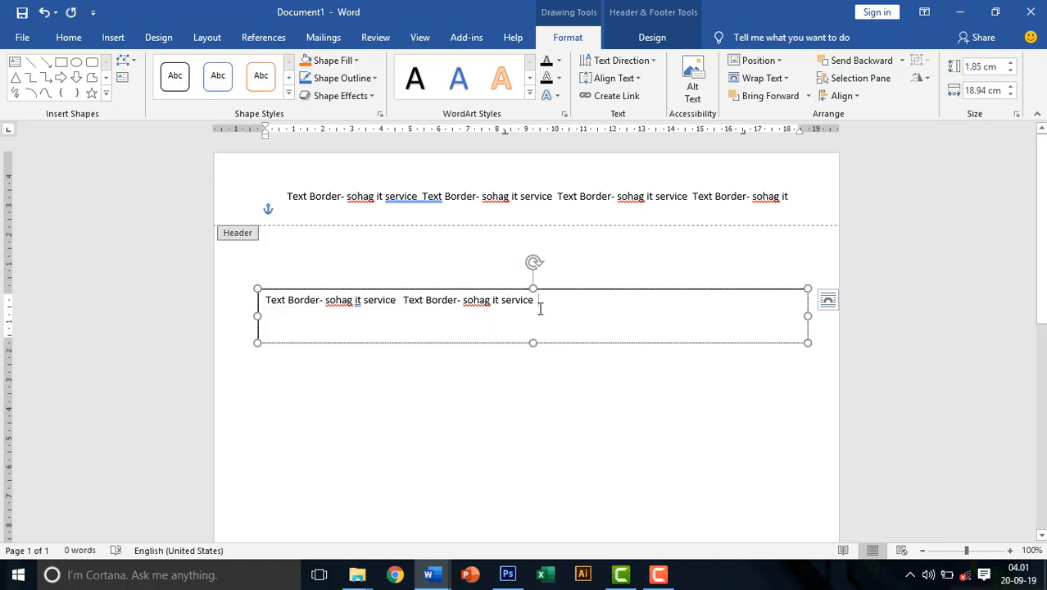
pyautogui.hotkey('ctrl', 'v')
pyautogui.hotkey('ctrl', 'v')
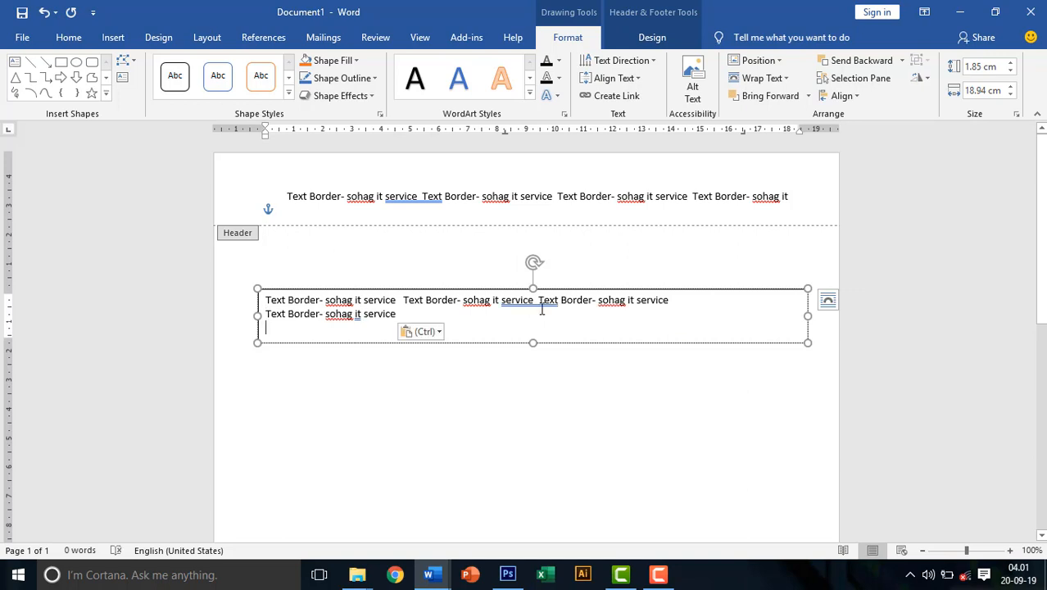
pyautogui.hotkey('ctrl', 'z')
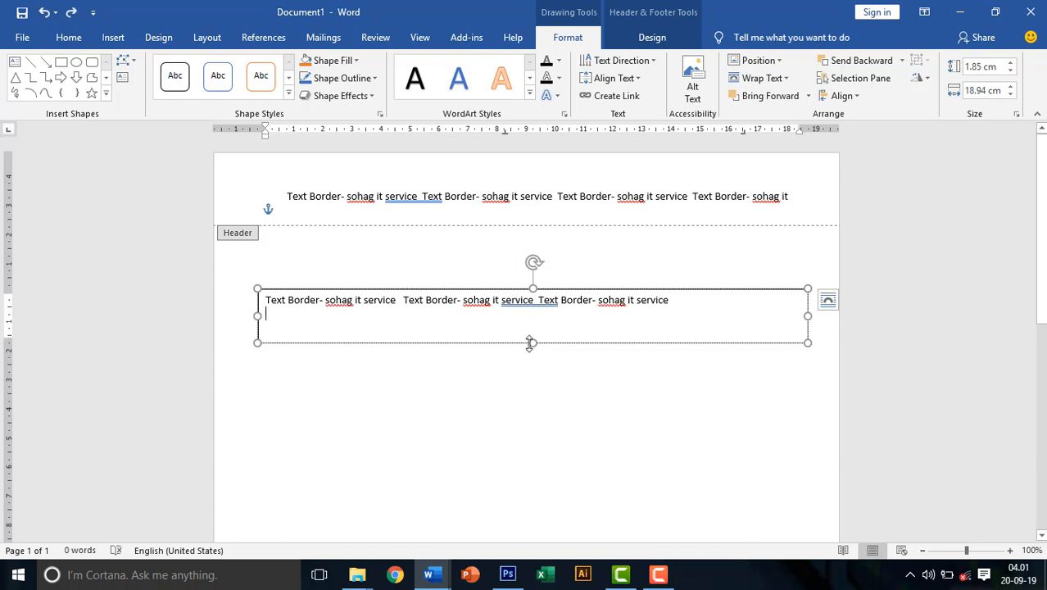
# Shrink the text box to about 0.85 by 14.84 cm and stand it vertically, rotated 90° clockwise, along the page's left edge.
pyautogui.moveTo(531, 343); pyautogui.dragTo(532, 313)
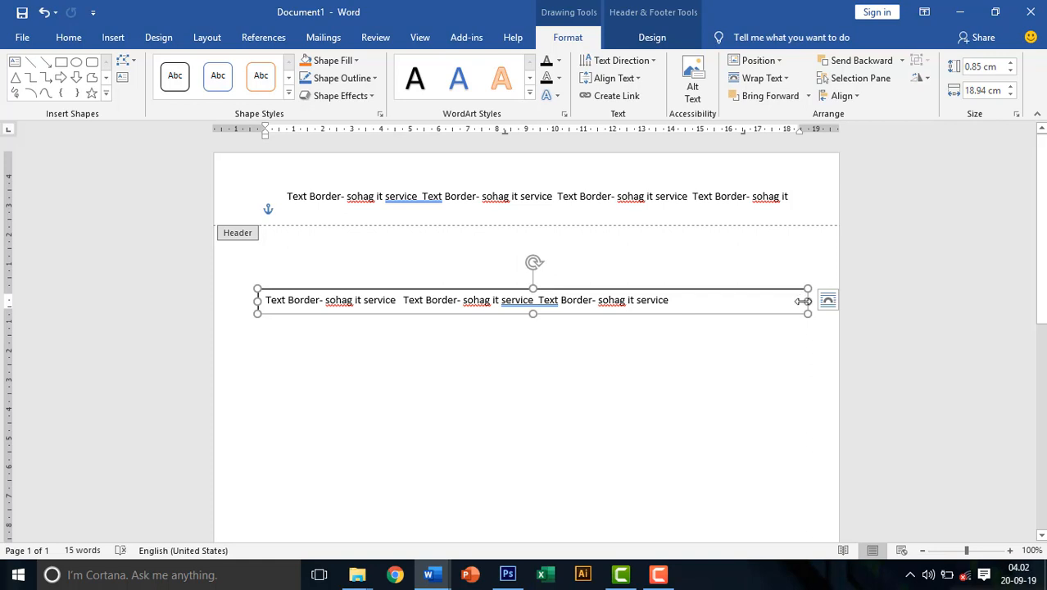
pyautogui.moveTo(804, 301); pyautogui.dragTo(689, 300)
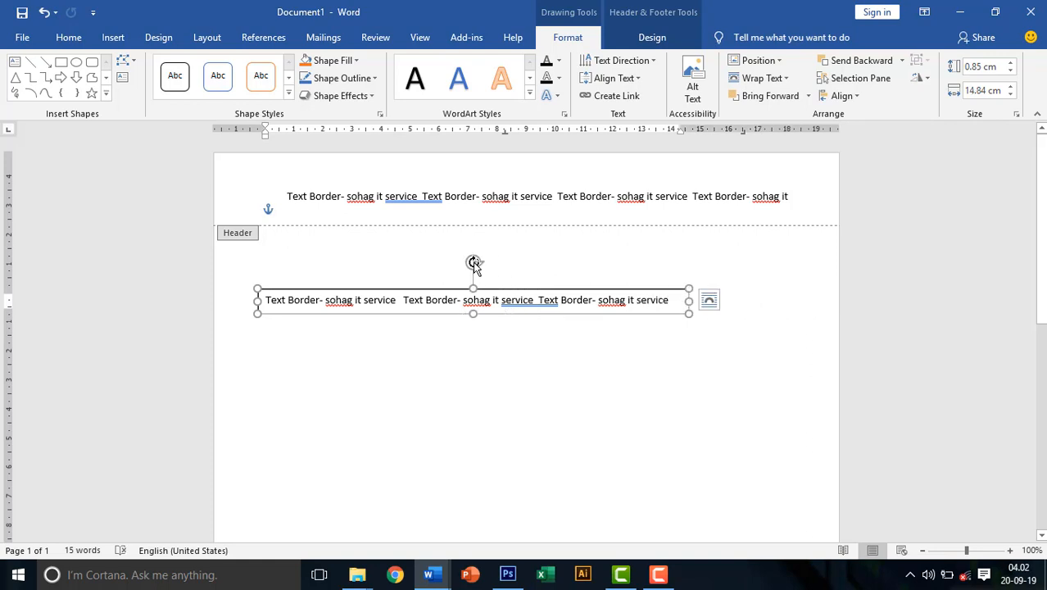
pyautogui.moveTo(473, 264); pyautogui.dragTo(548, 298)
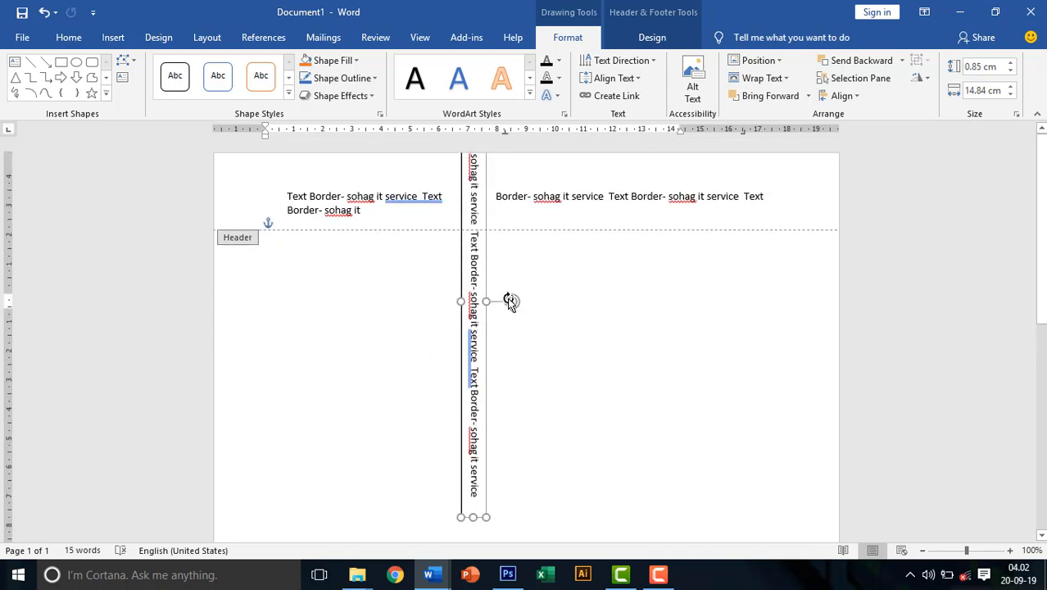
pyautogui.moveTo(482, 264); pyautogui.dragTo(279, 363)
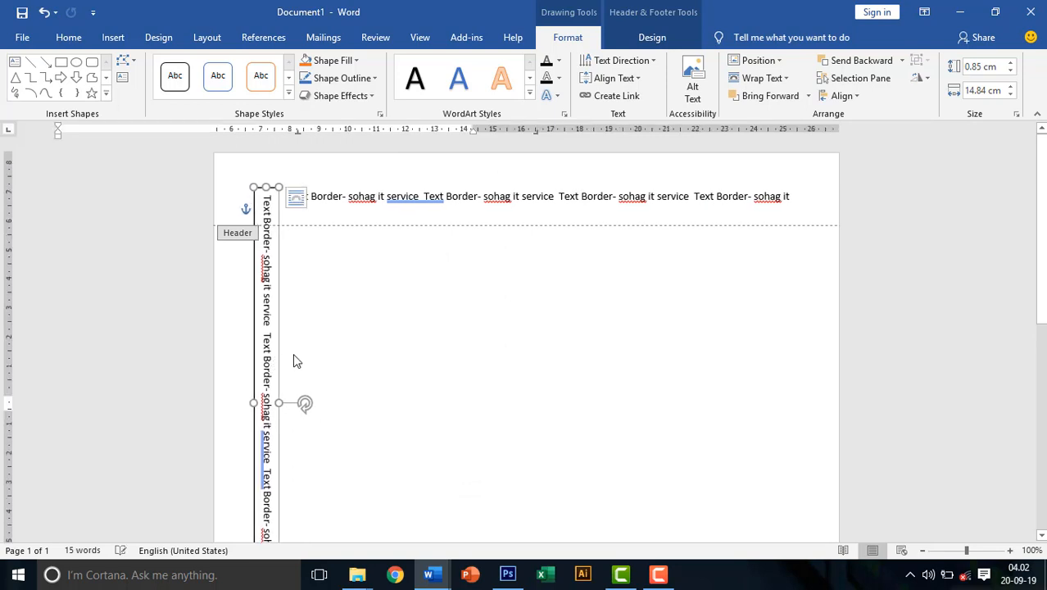
# Duplicate the vertical text box and place the copy along the page's right edge.
pyautogui.scroll(-5, 350, 330)
pyautogui.hotkey('ctrl', 'v')
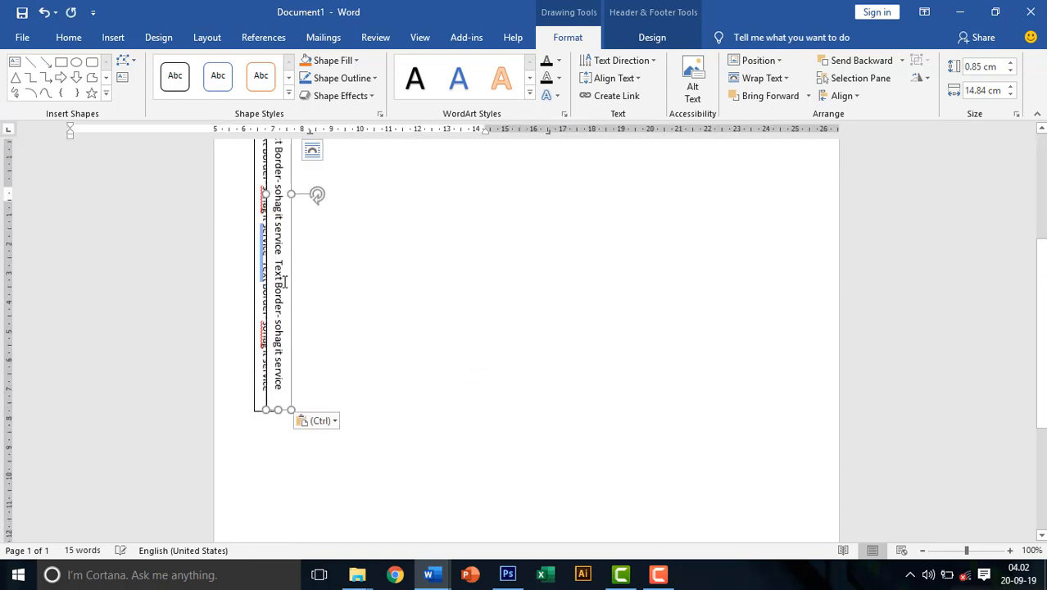
pyautogui.moveTo(288, 280); pyautogui.dragTo(819, 244)
pyautogui.scroll(4, 803, 336)
pyautogui.scroll(-10, 818, 244)
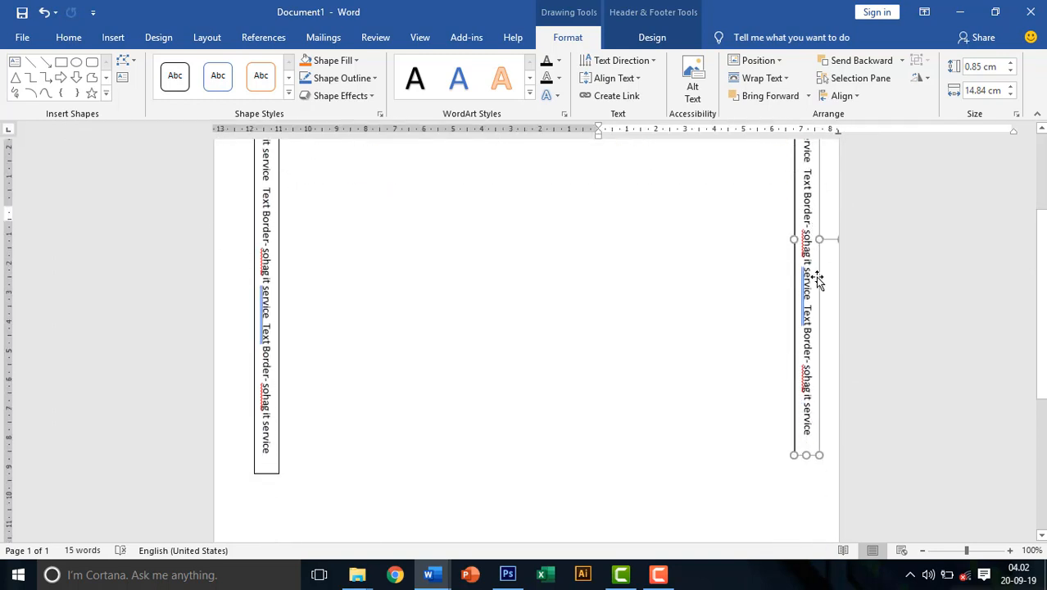
# Remove the outlines from the vertical text boxes on both sides of the page.
pyautogui.keyDown('ctrl'); pyautogui.scroll(-4, 354, 299); pyautogui.keyUp('ctrl')
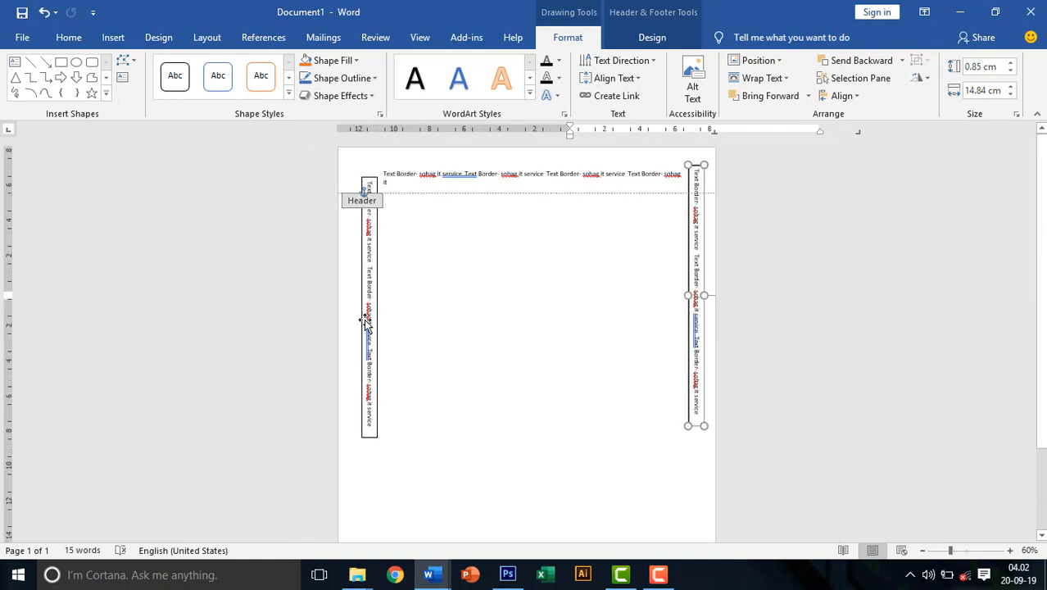
pyautogui.keyDown('ctrl'); pyautogui.scroll(-2, 387, 330); pyautogui.keyUp('ctrl')
pyautogui.keyDown('ctrl'); pyautogui.scroll(4, 388, 328); pyautogui.keyUp('ctrl')
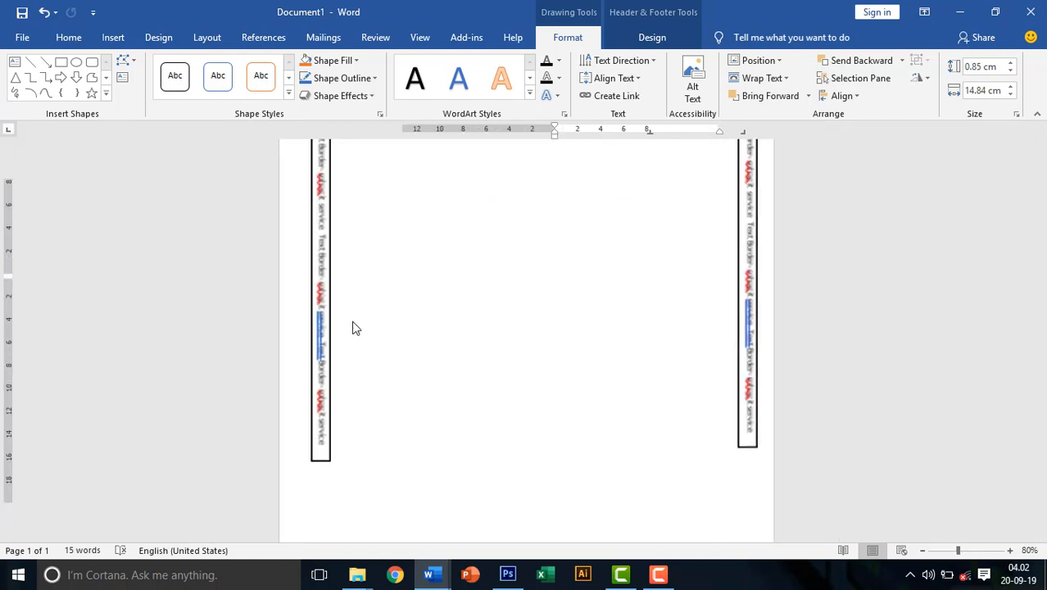
pyautogui.click(327, 295)
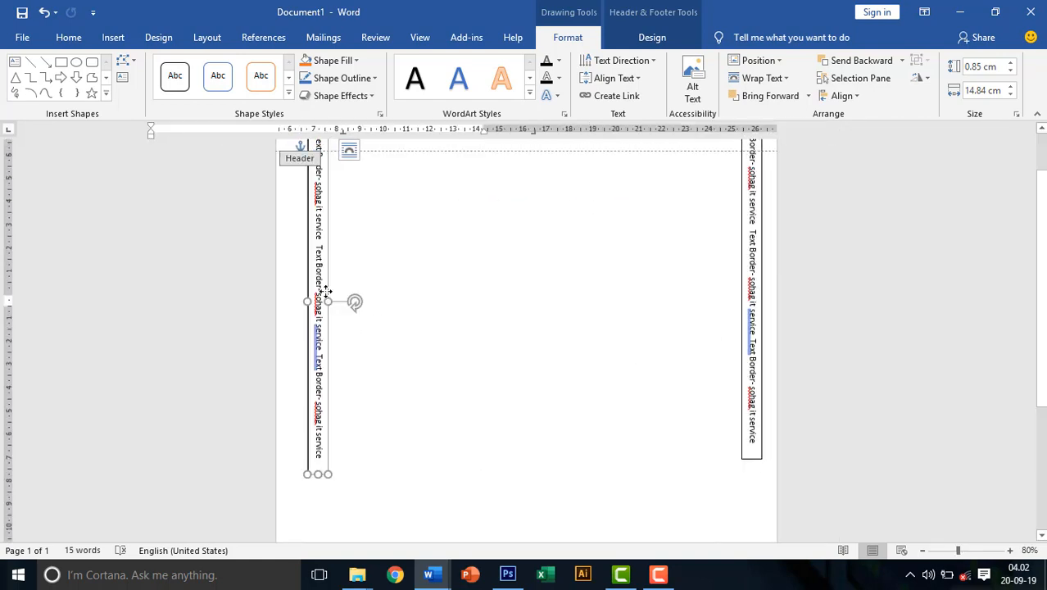
pyautogui.rightClick(327, 295)
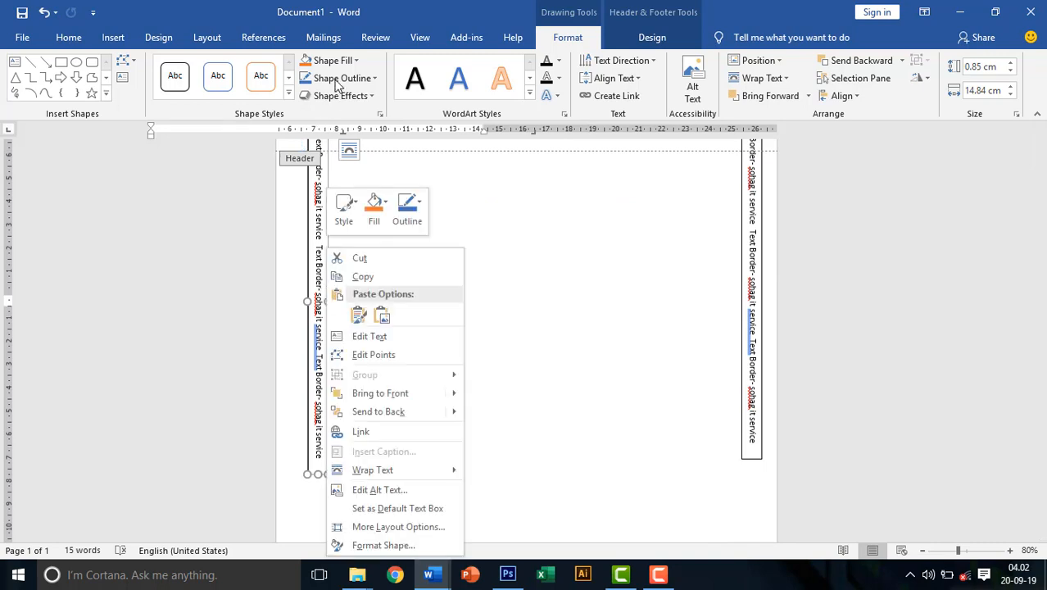
pyautogui.click(360, 78)
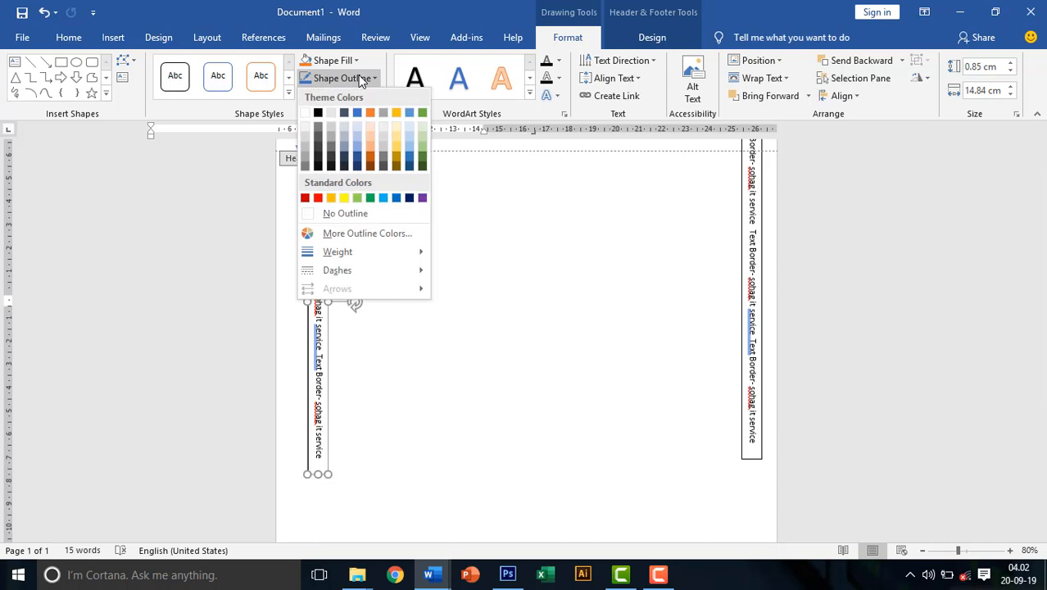
pyautogui.click(341, 214)
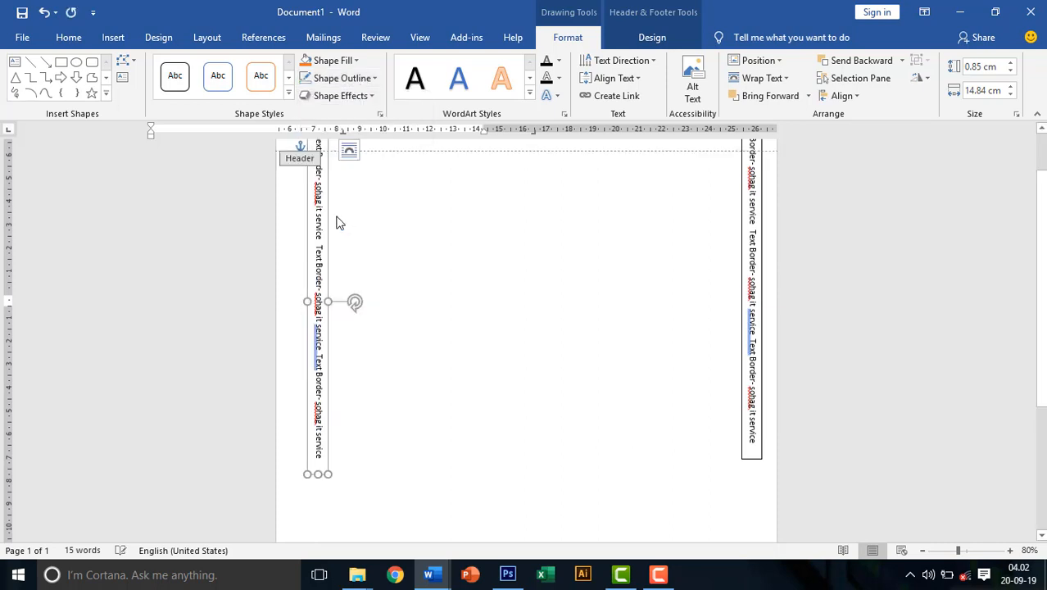
pyautogui.click(761, 385)
pyautogui.click(336, 78)
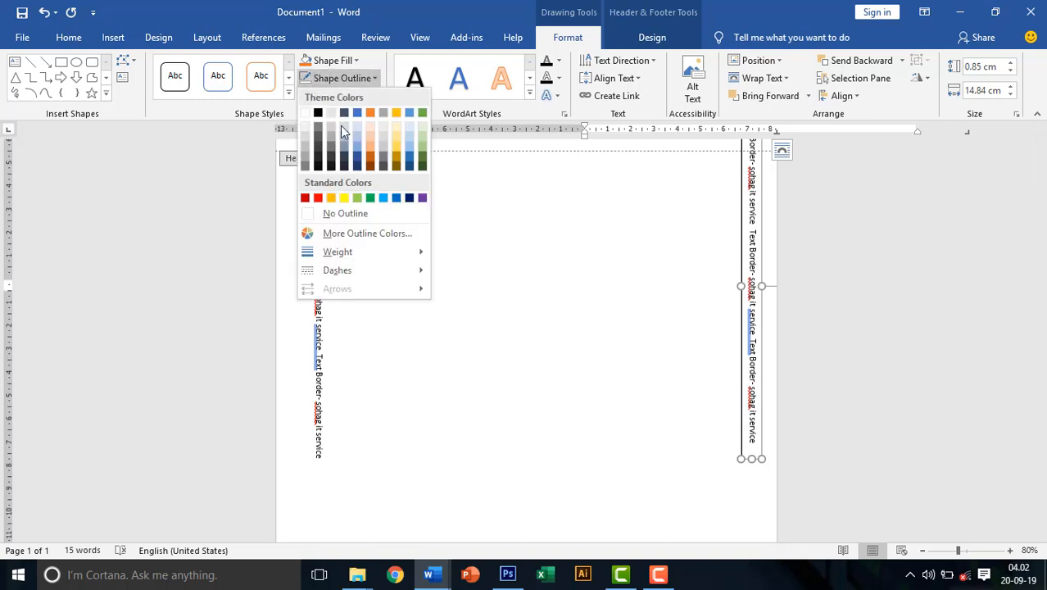
pyautogui.click(344, 212)
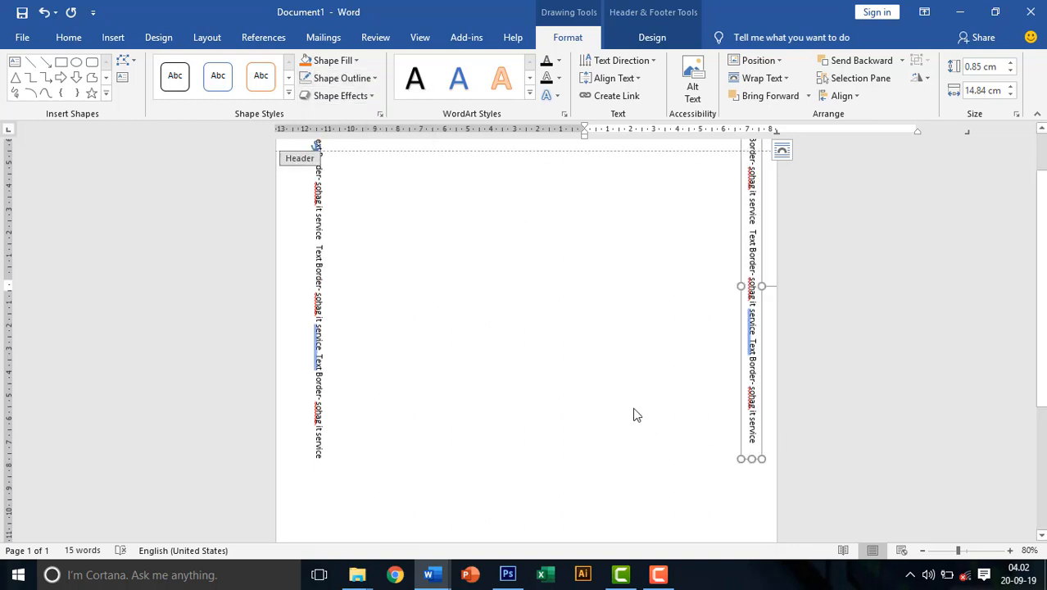
# Leave header editing and review the repeated-text border along the page's edges.
pyautogui.scroll(2, 634, 415)
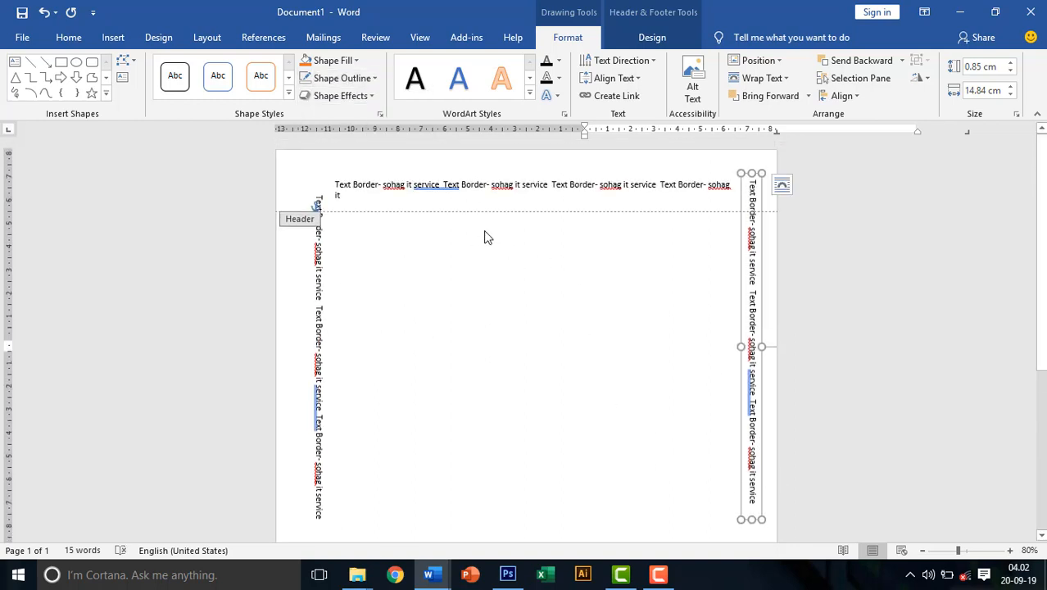
pyautogui.click(318, 267)
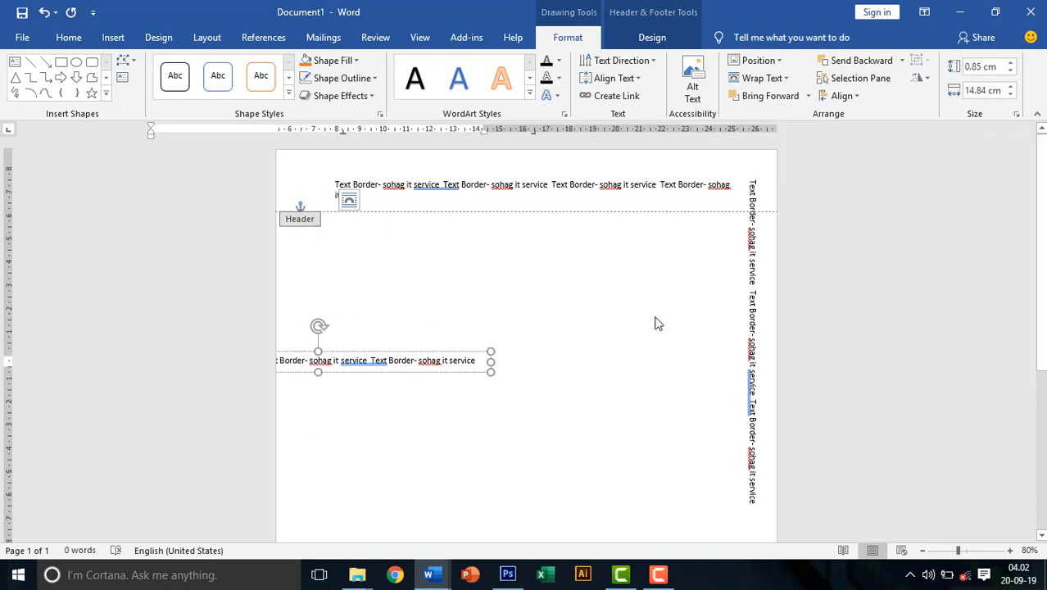
pyautogui.doubleClick(585, 400)
pyautogui.scroll(-3, 521, 329)
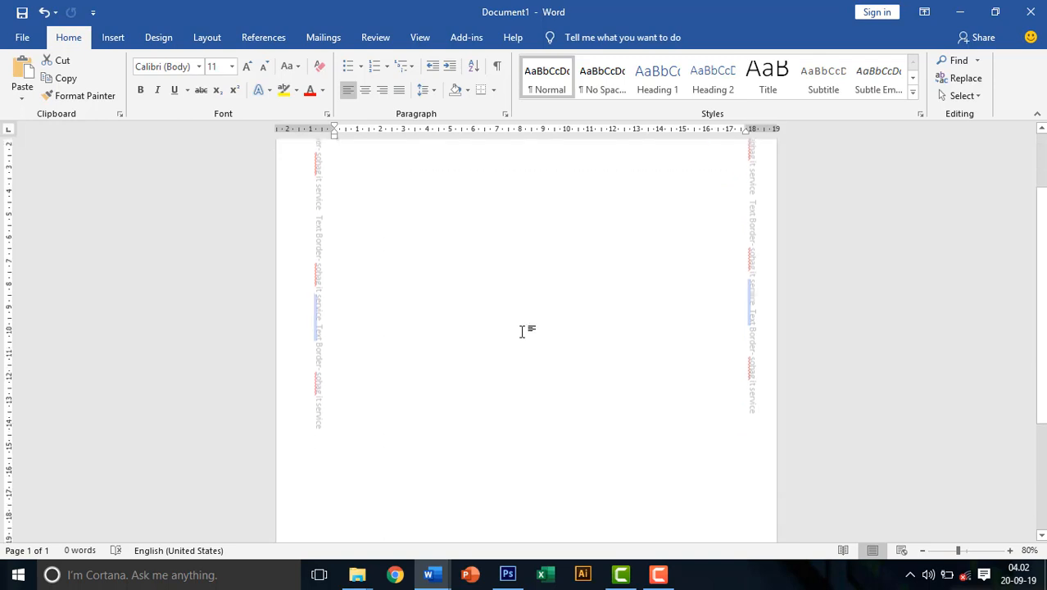
pyautogui.scroll(3, 528, 370)
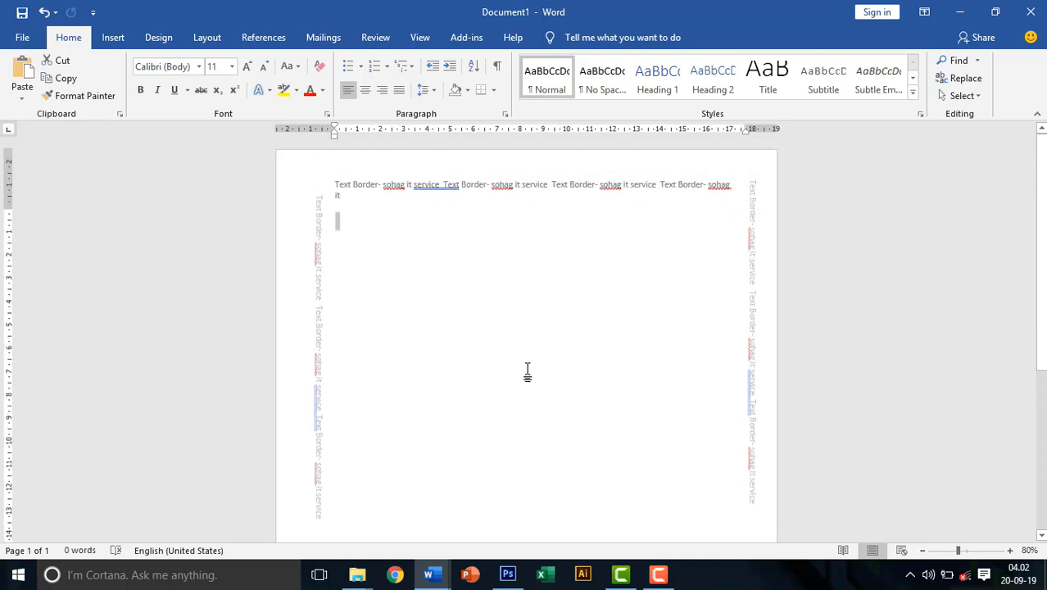
pyautogui.scroll(-3, 528, 370)
pyautogui.scroll(3, 534, 373)
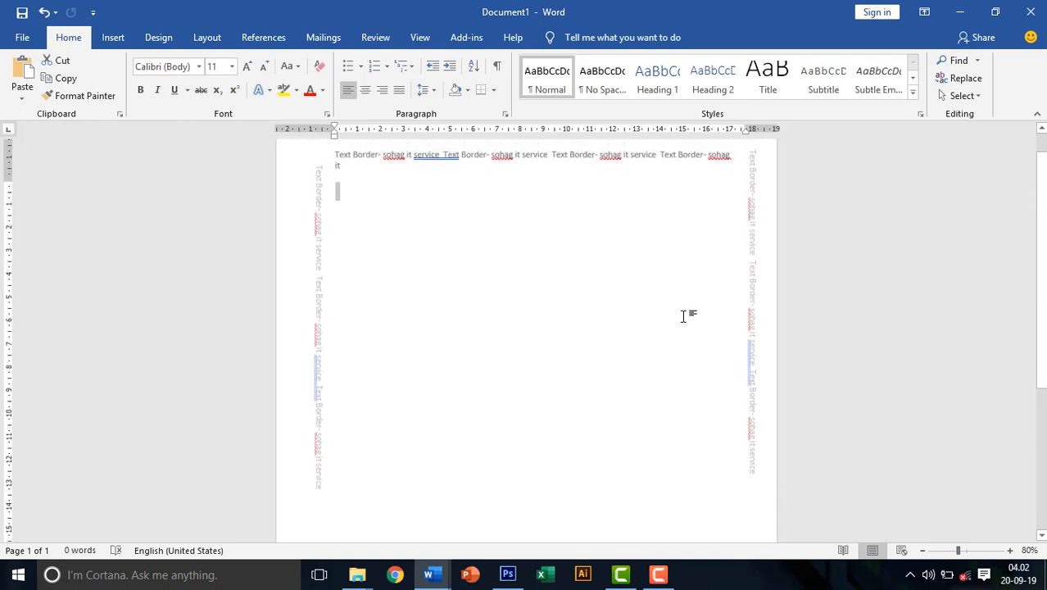
# Reopen the header and extend both side borders downward with copies of the vertical text box along the page's left and right edges.
pyautogui.scroll(2, 680, 229)
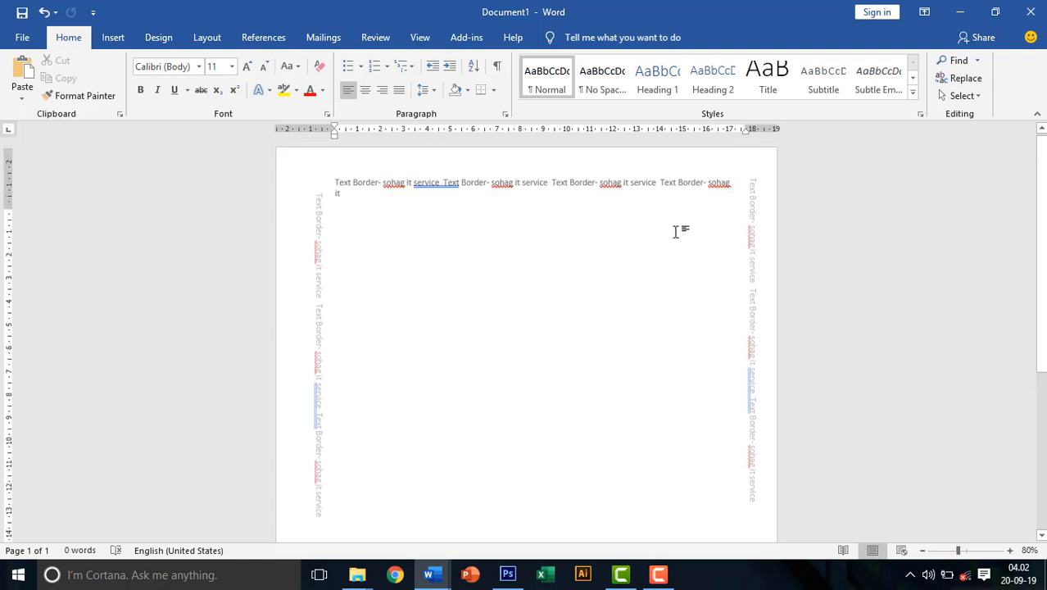
pyautogui.doubleClick(523, 205)
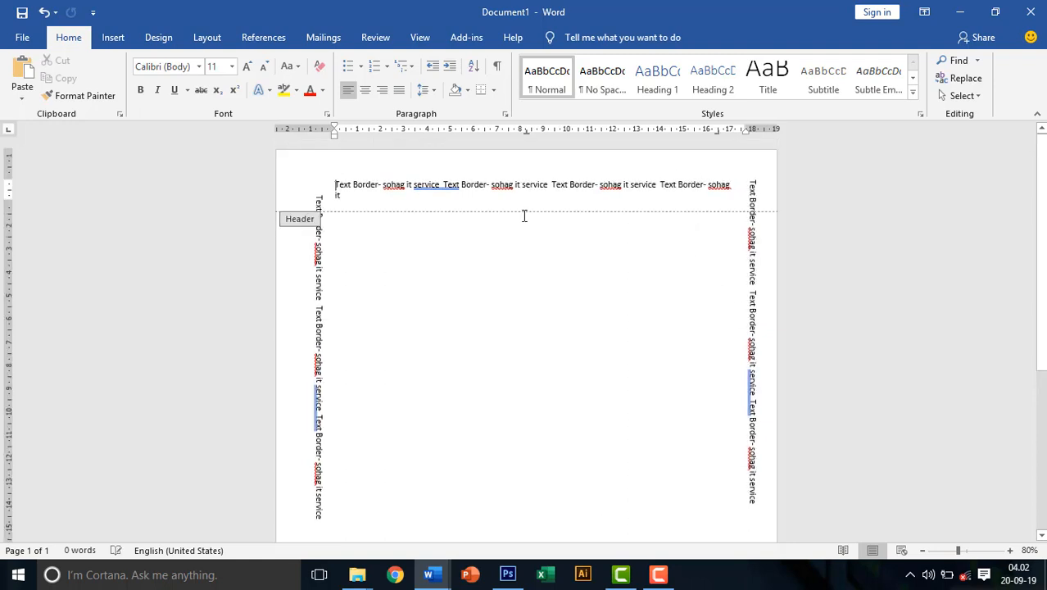
pyautogui.click(326, 297)
pyautogui.scroll(-2, 347, 328)
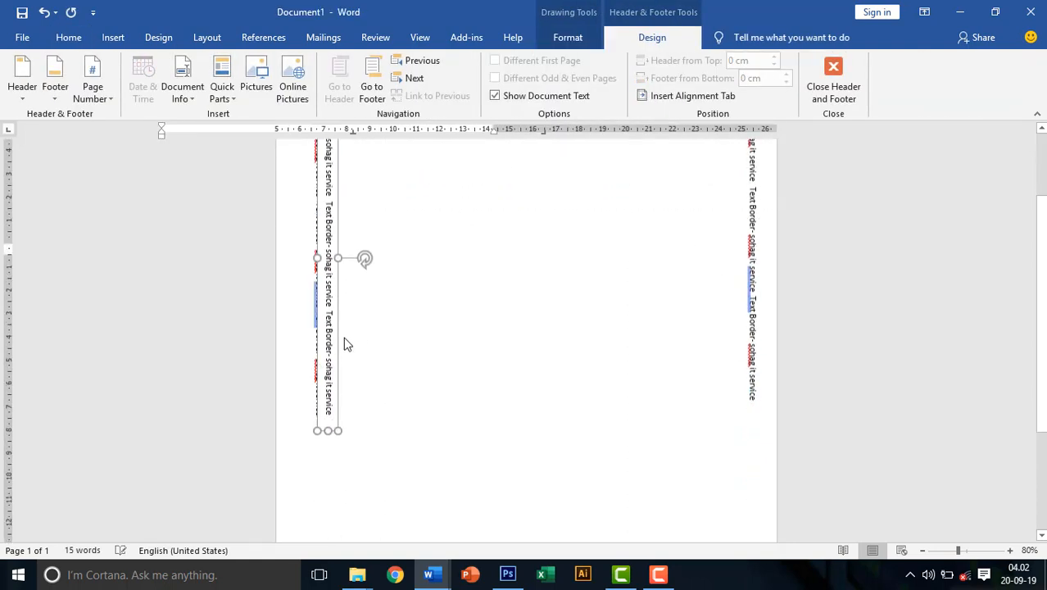
pyautogui.scroll(-2, 344, 328)
pyautogui.moveTo(340, 276); pyautogui.dragTo(333, 501)
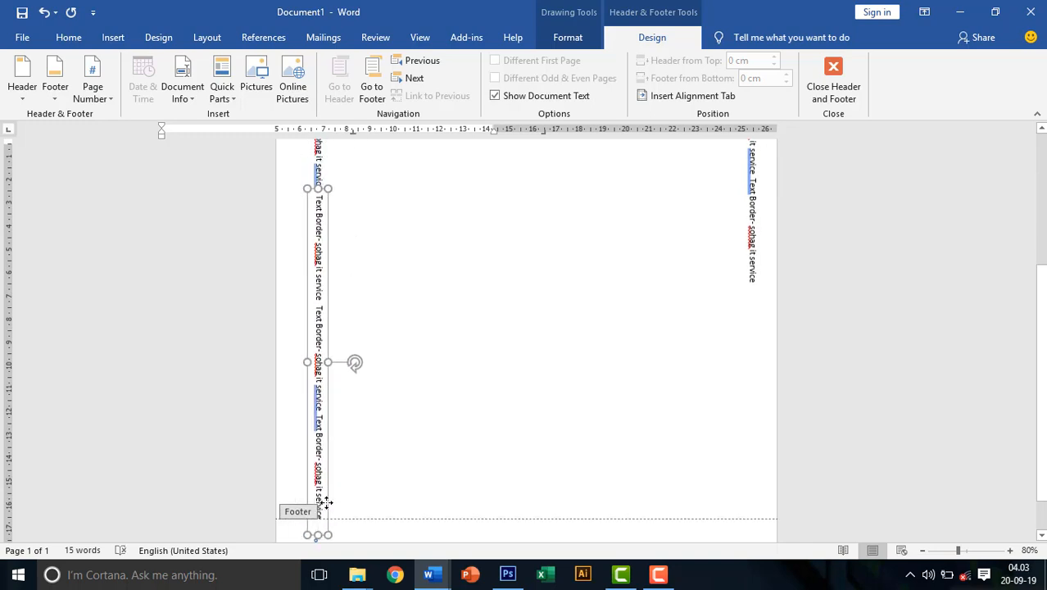
pyautogui.hotkey('ctrl', 'v')
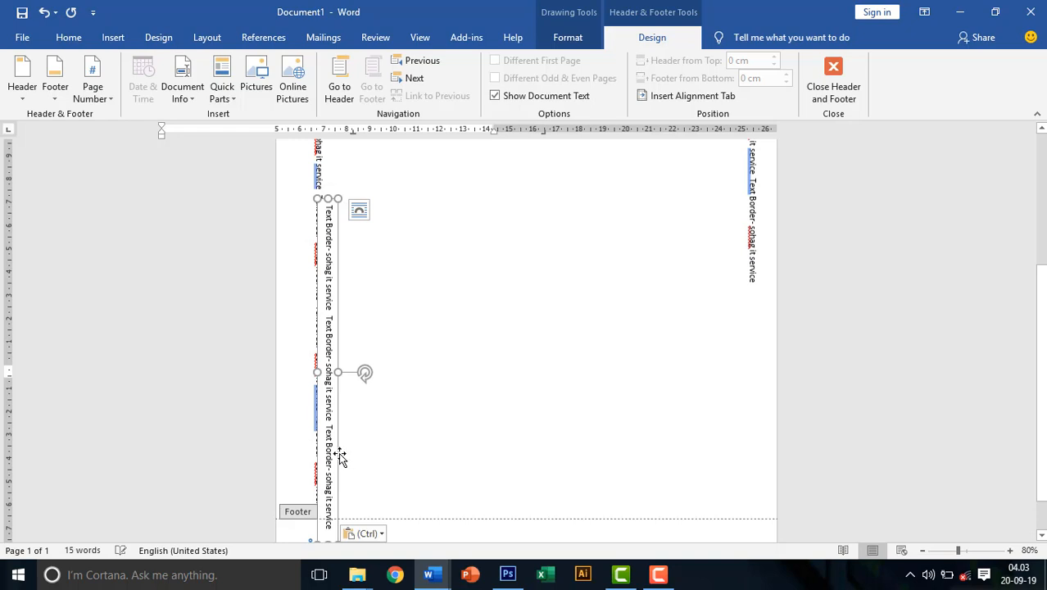
pyautogui.moveTo(339, 455); pyautogui.dragTo(761, 448)
# Paste two more text box copies, rotate each to horizontal, and place them overlapping along the footer line to form the bottom border.
pyautogui.hotkey('ctrl', 'v')
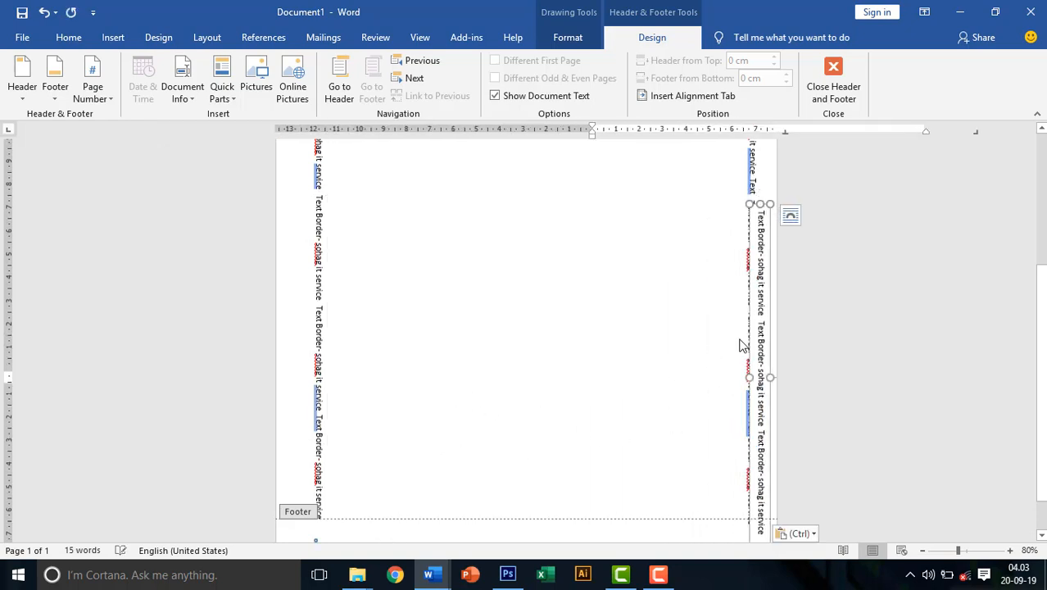
pyautogui.moveTo(749, 347); pyautogui.dragTo(609, 312)
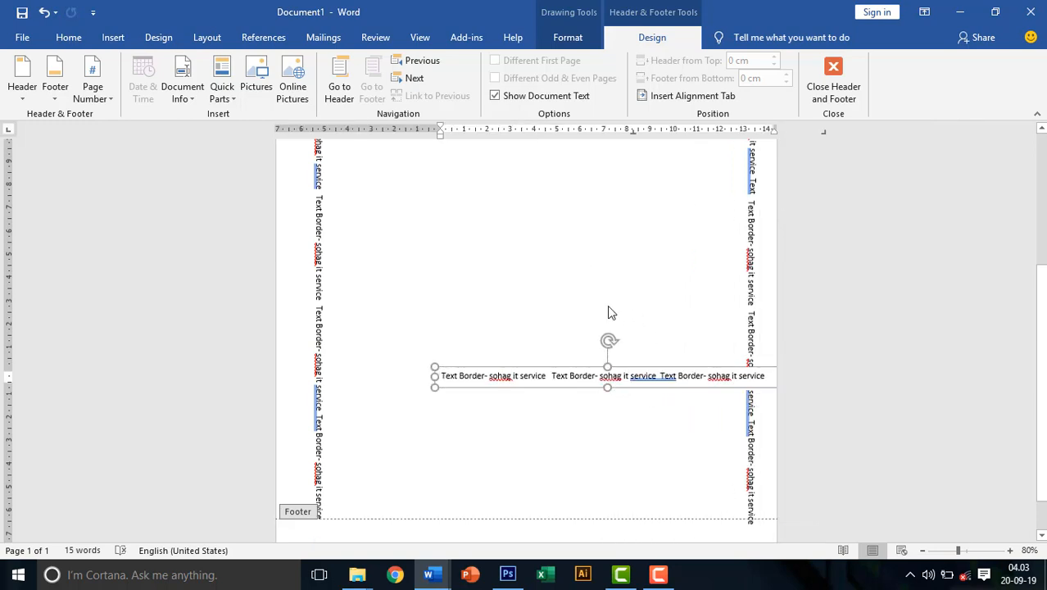
pyautogui.moveTo(625, 367); pyautogui.dragTo(555, 354)
pyautogui.hotkey('ctrl', 'v')
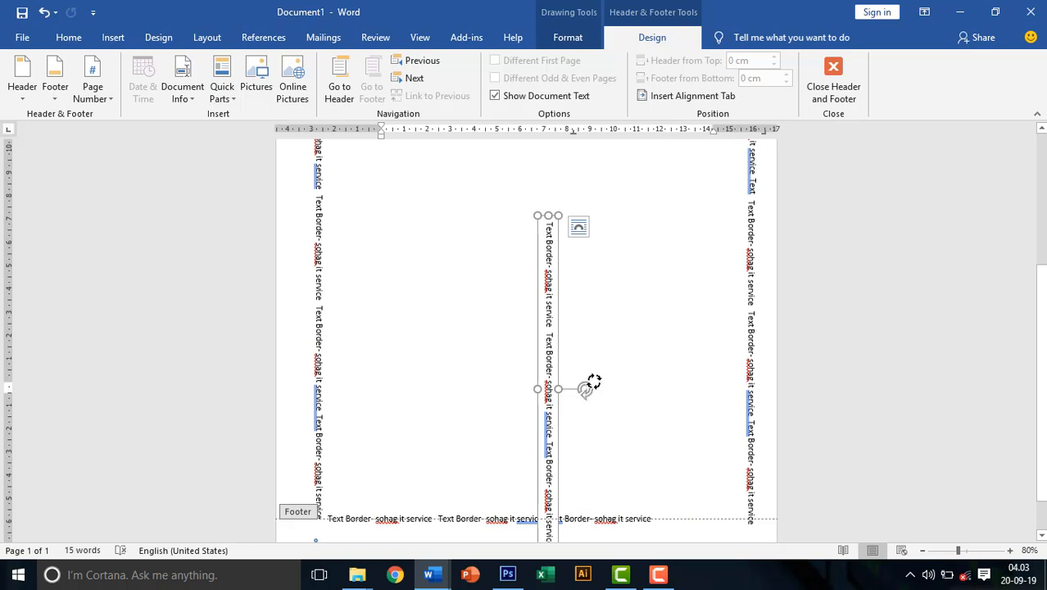
pyautogui.moveTo(592, 383); pyautogui.dragTo(552, 337)
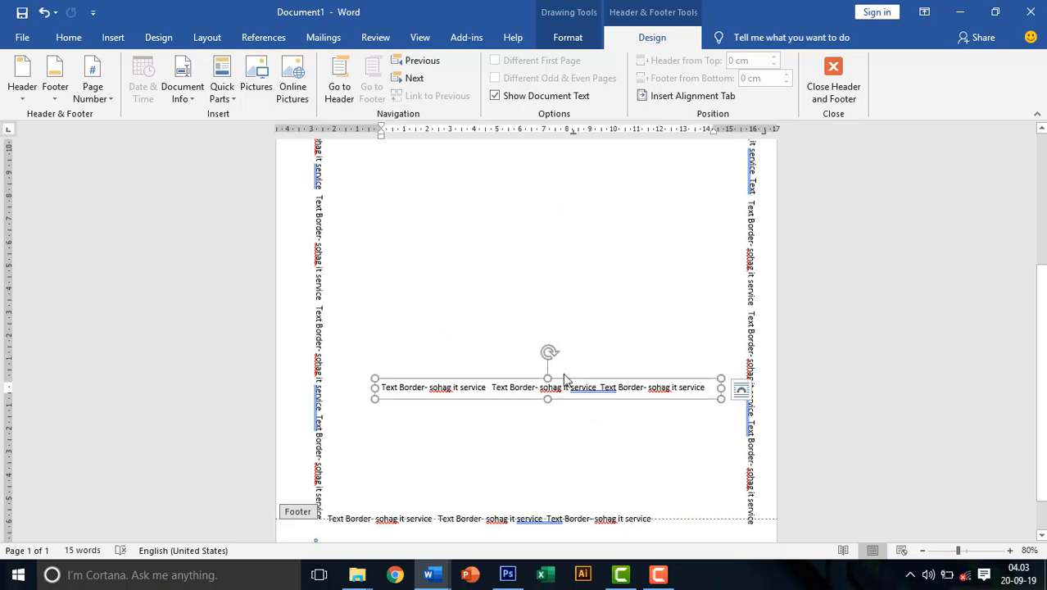
pyautogui.moveTo(585, 399); pyautogui.dragTo(598, 510)
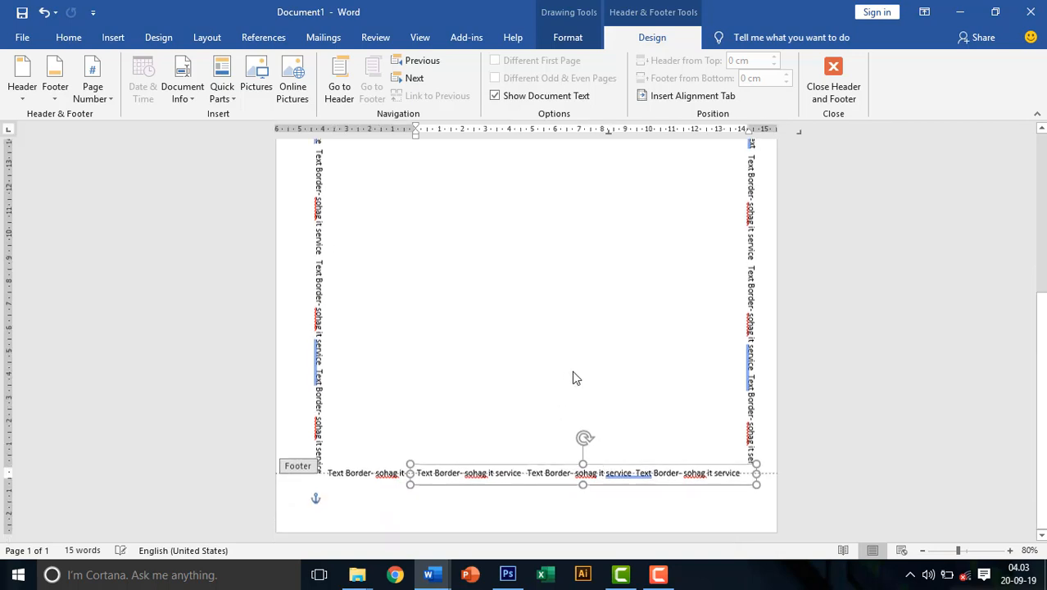
# Leave header and footer editing and review the repeated-text border around the page.
pyautogui.doubleClick(547, 274)
pyautogui.scroll(-2, 675, 314)
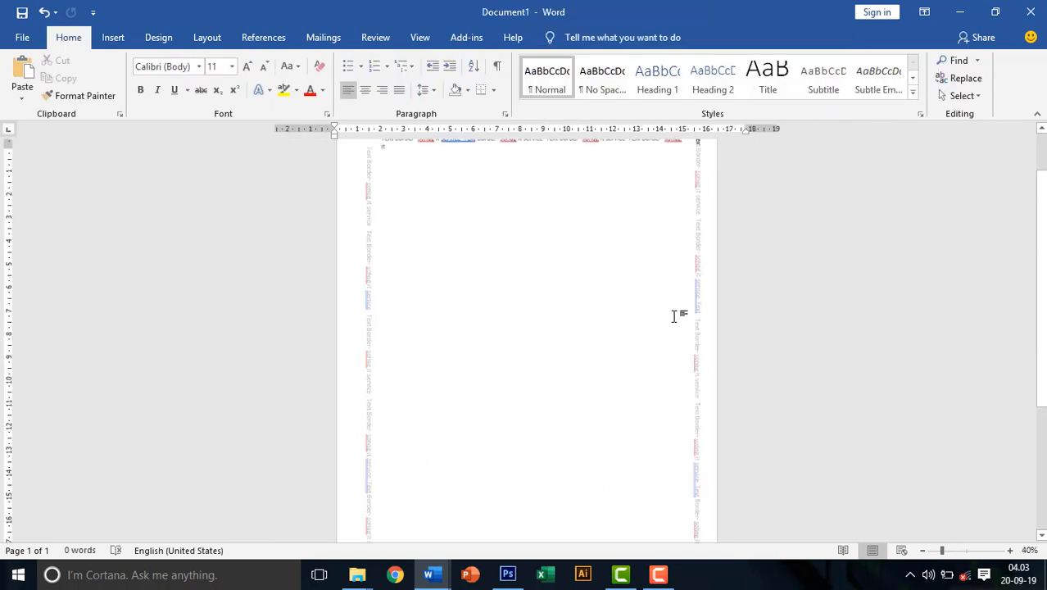
pyautogui.scroll(2, 615, 313)
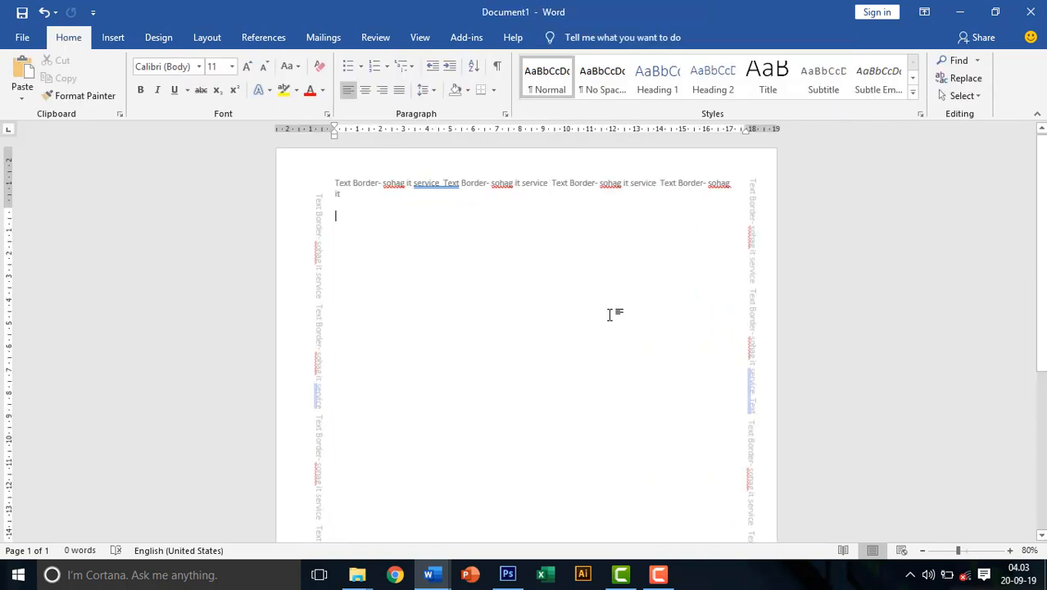